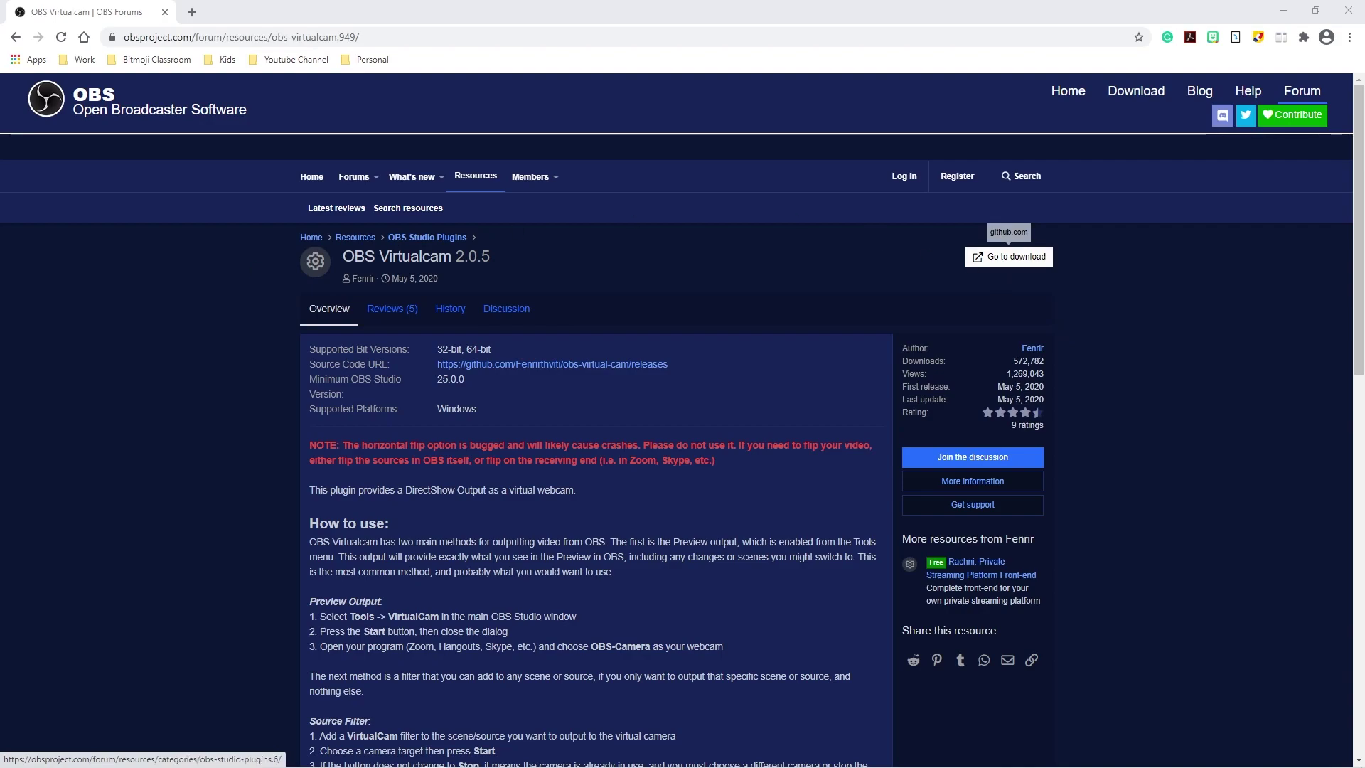
Step: View the obs-virtualcam-2.0.5-Windows-installer file in the Downloads folder, and minimize the folder window
mouse_move(2, 766)
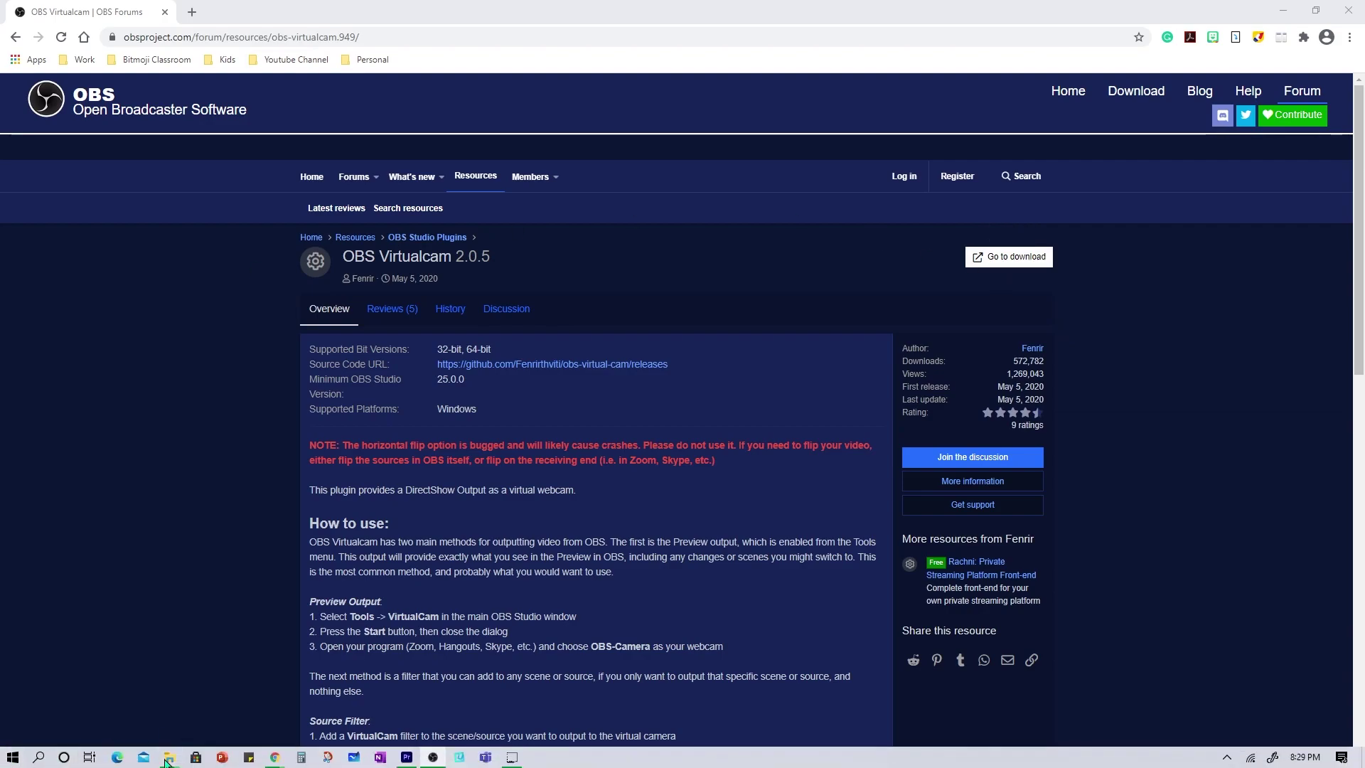
mouse_move(171, 763)
left_click(92, 693)
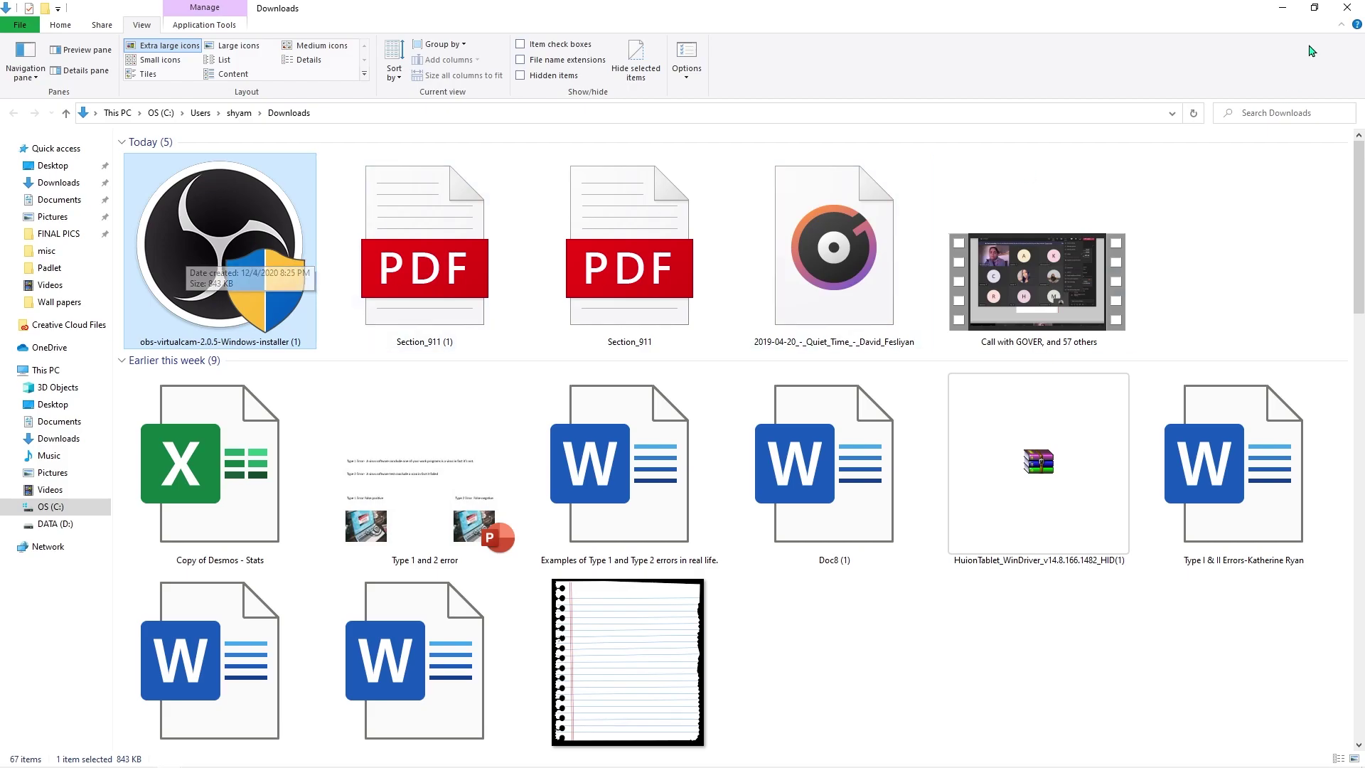
left_click(1282, 10)
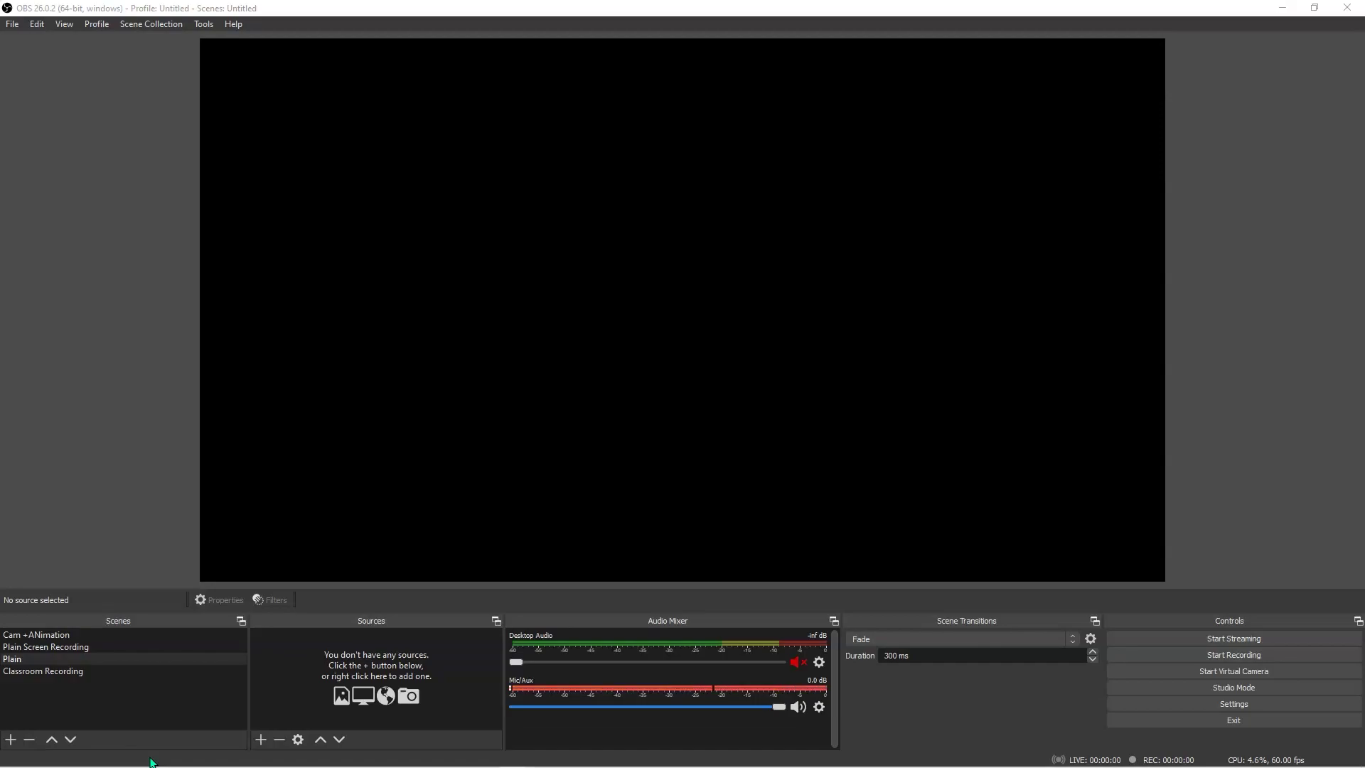
Step: Switch to OBS Studio, view the options of the VirtualCam tool, and close it
left_click(204, 25)
left_click(302, 144)
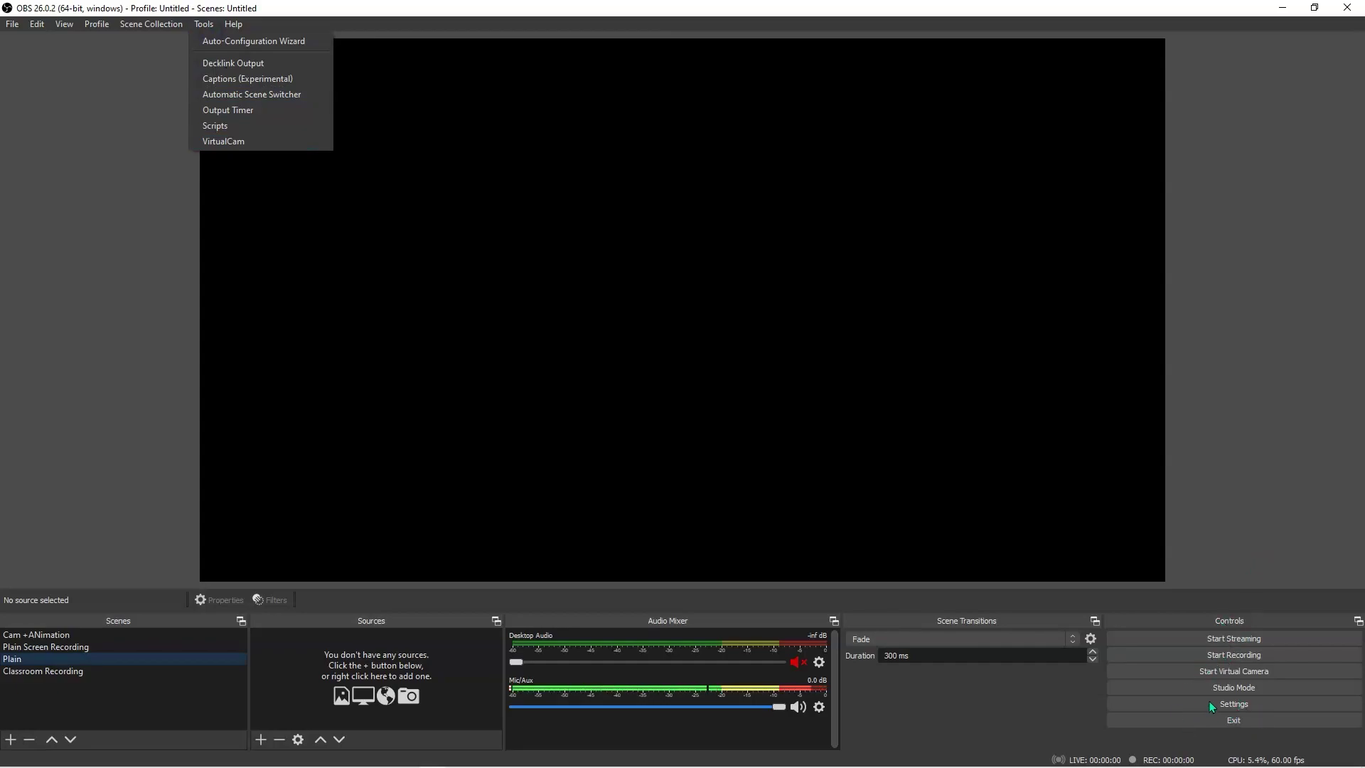
left_click(237, 142)
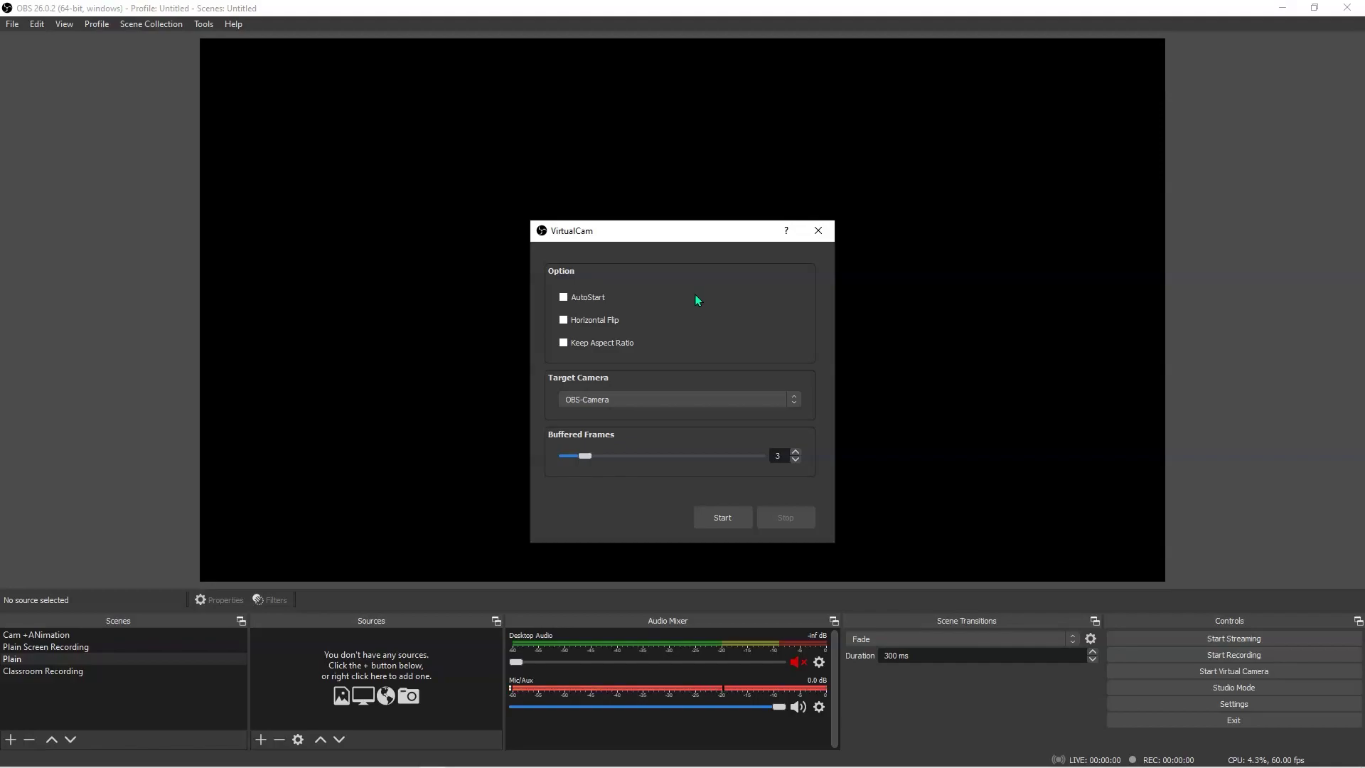
left_click(819, 234)
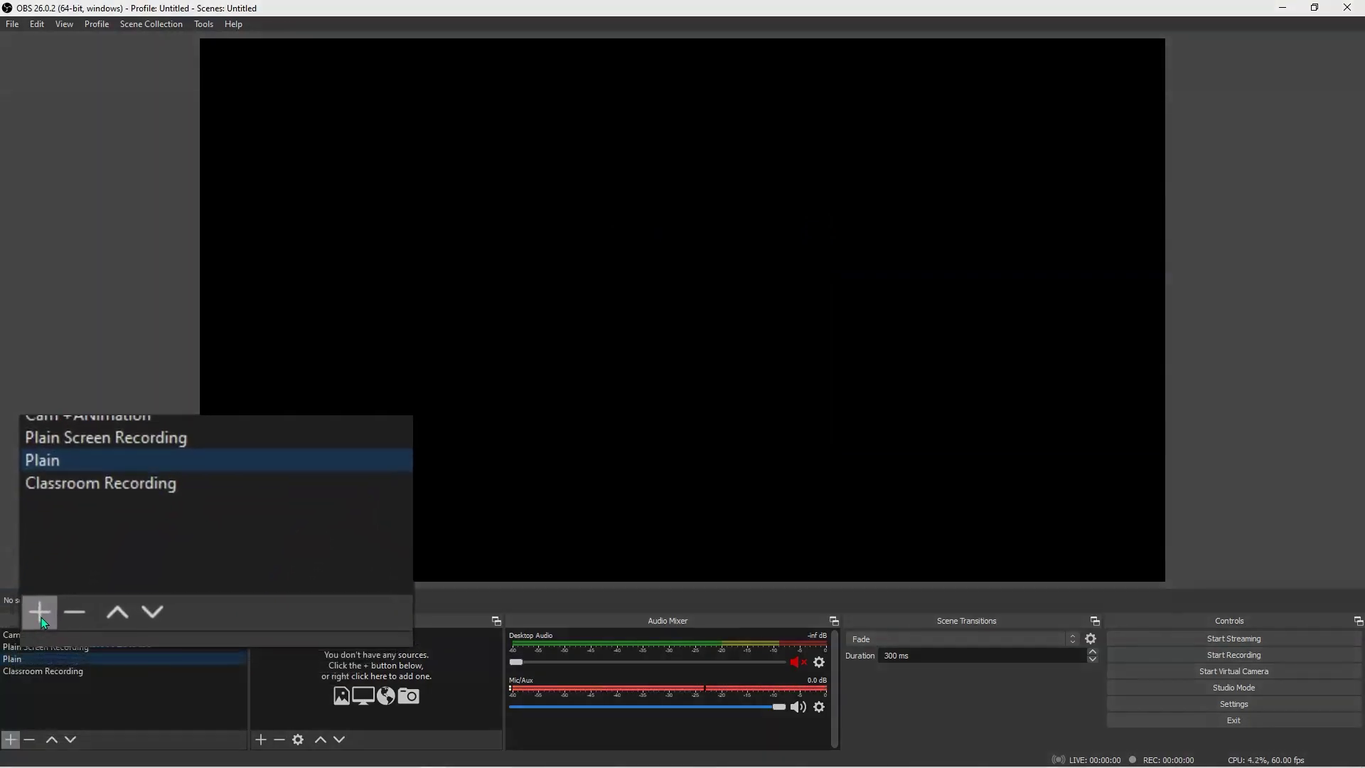
Step: Add a new scene named Virtual Cam
left_click(11, 740)
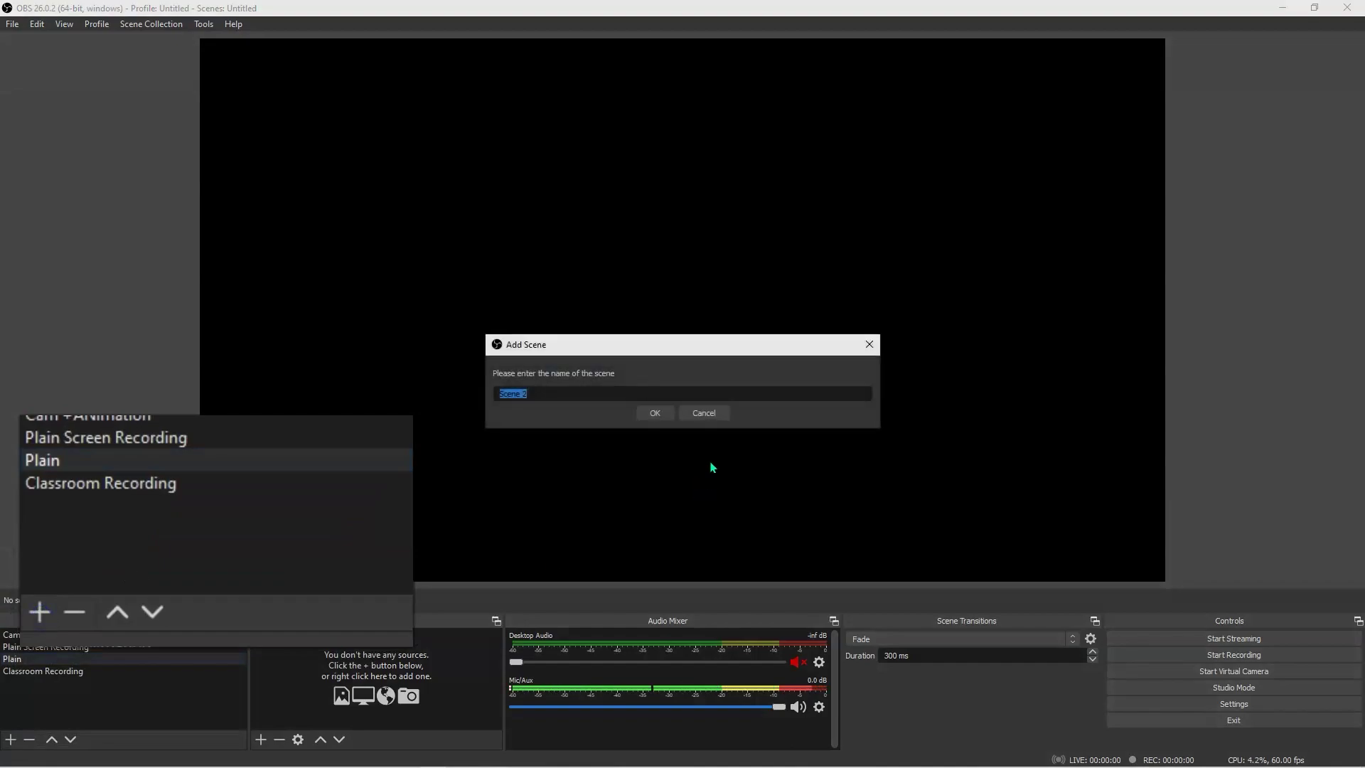
type("Virtual")
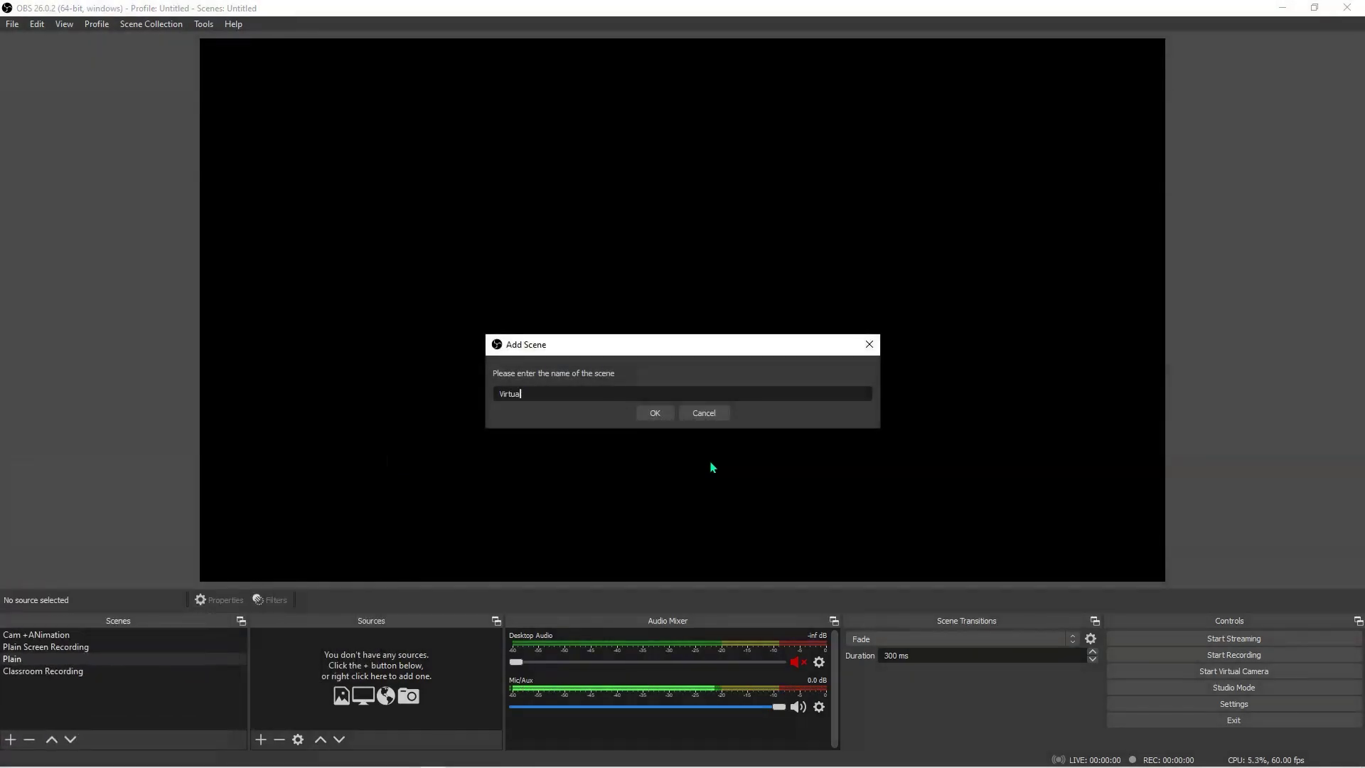
type(" Cam")
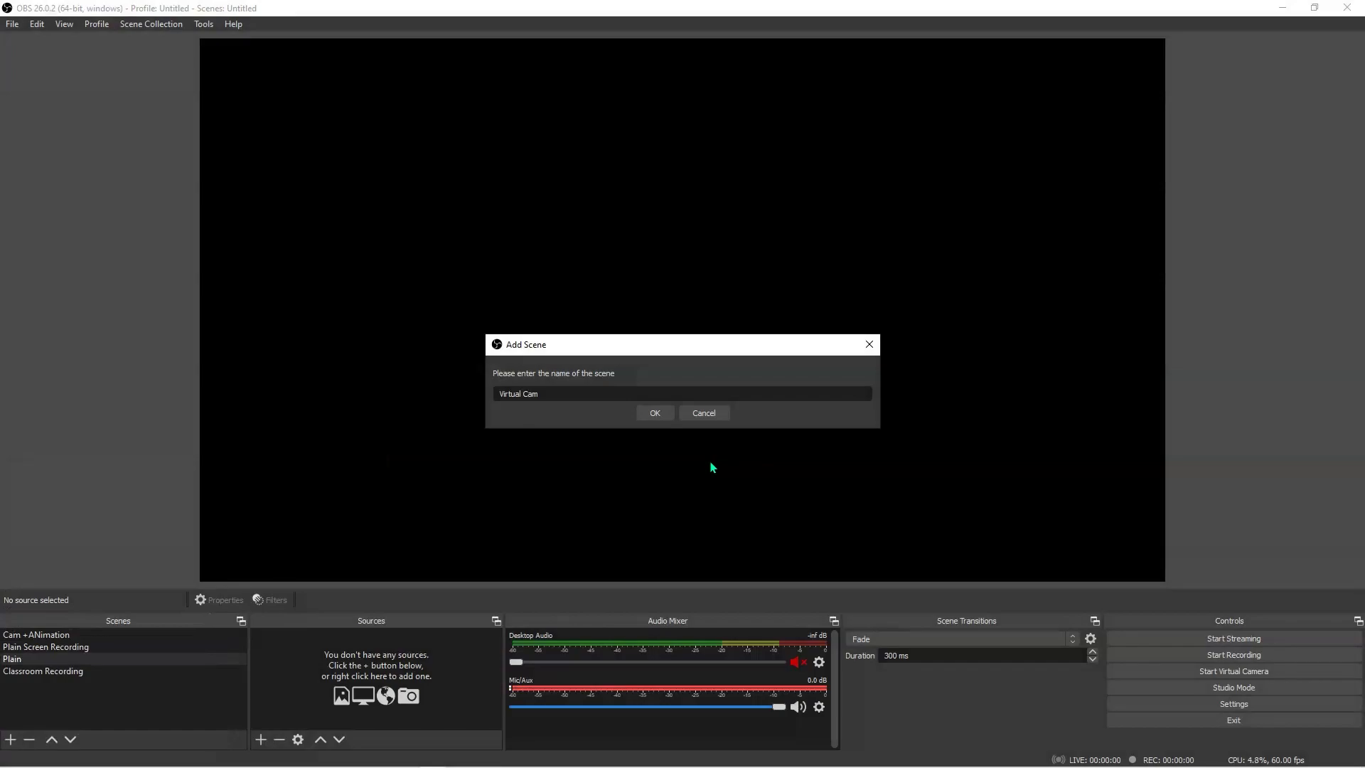
left_click(656, 415)
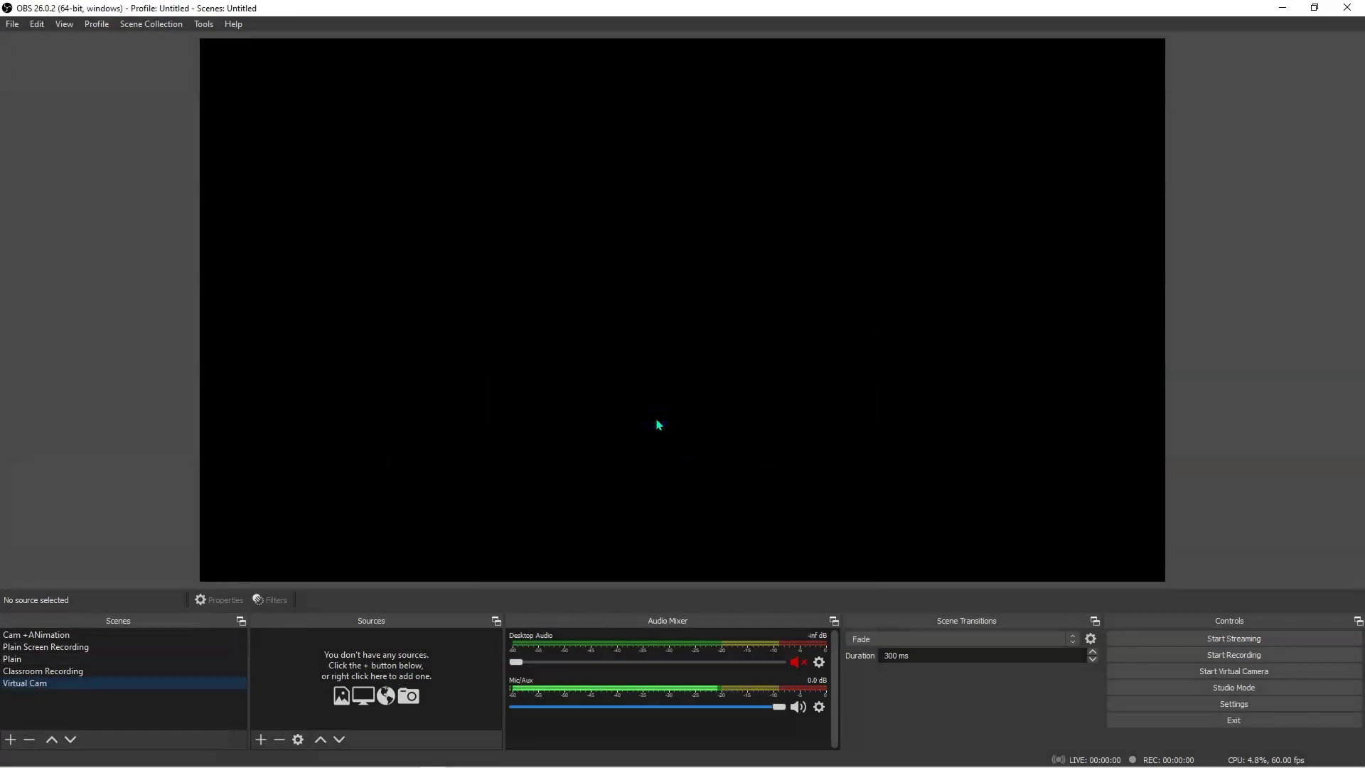
Step: Add a new Video Capture Device source with the default name to the Virtual Cam scene, using EOS Webcam Utility as its device
left_click(261, 740)
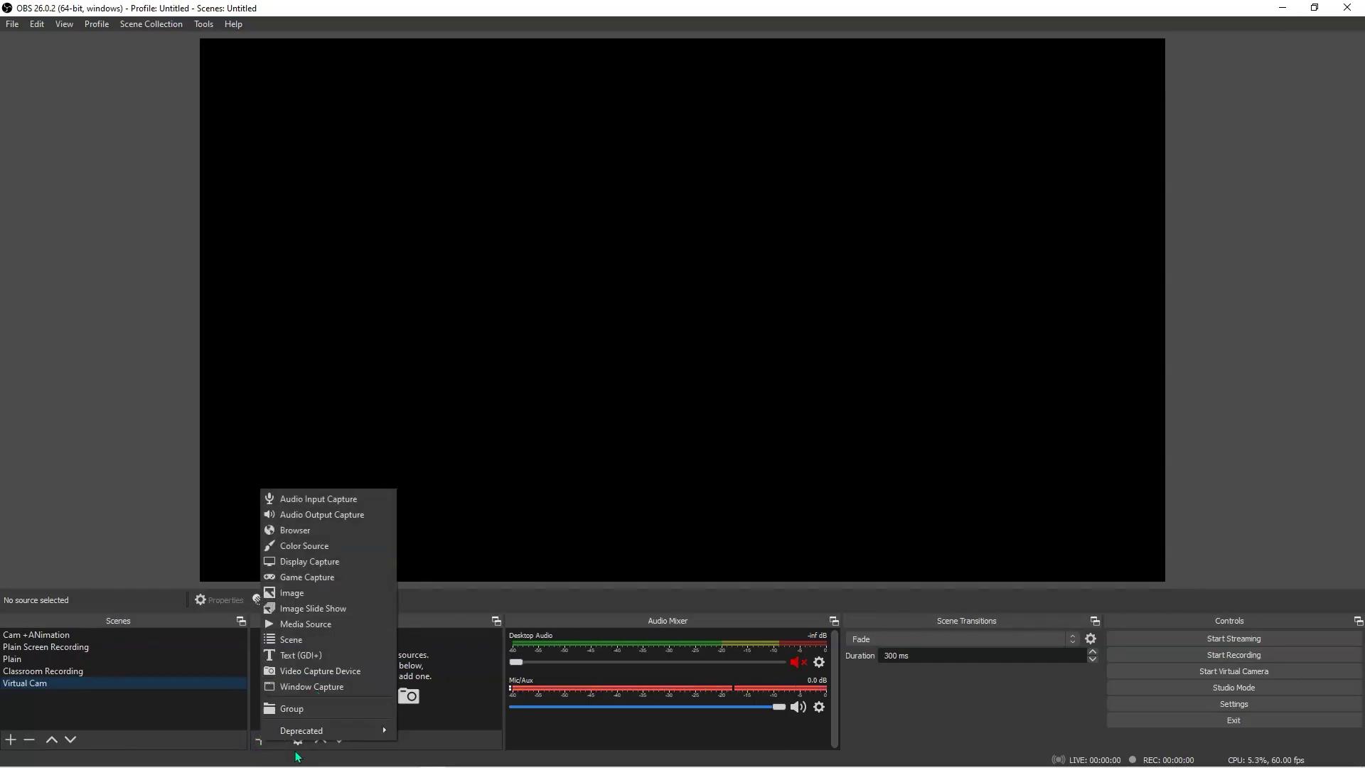
left_click(256, 745)
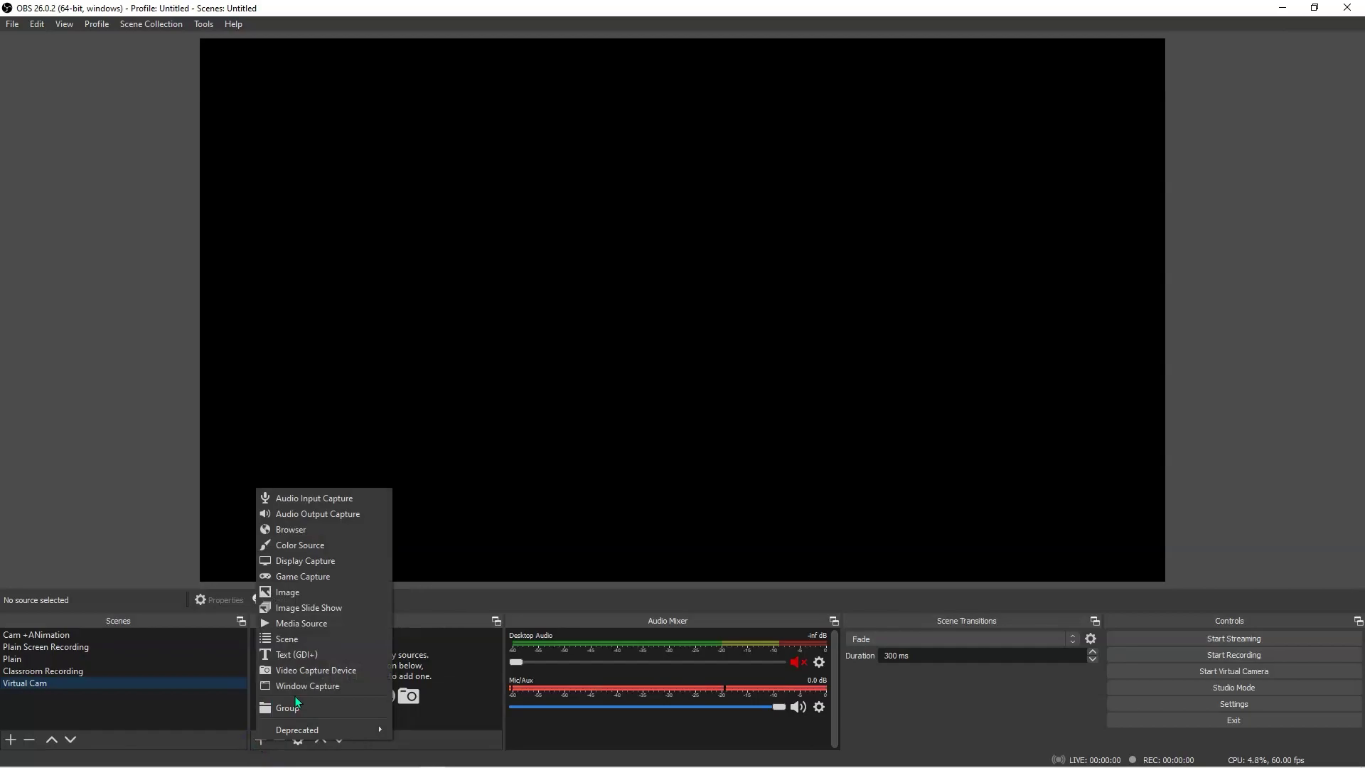
left_click(306, 671)
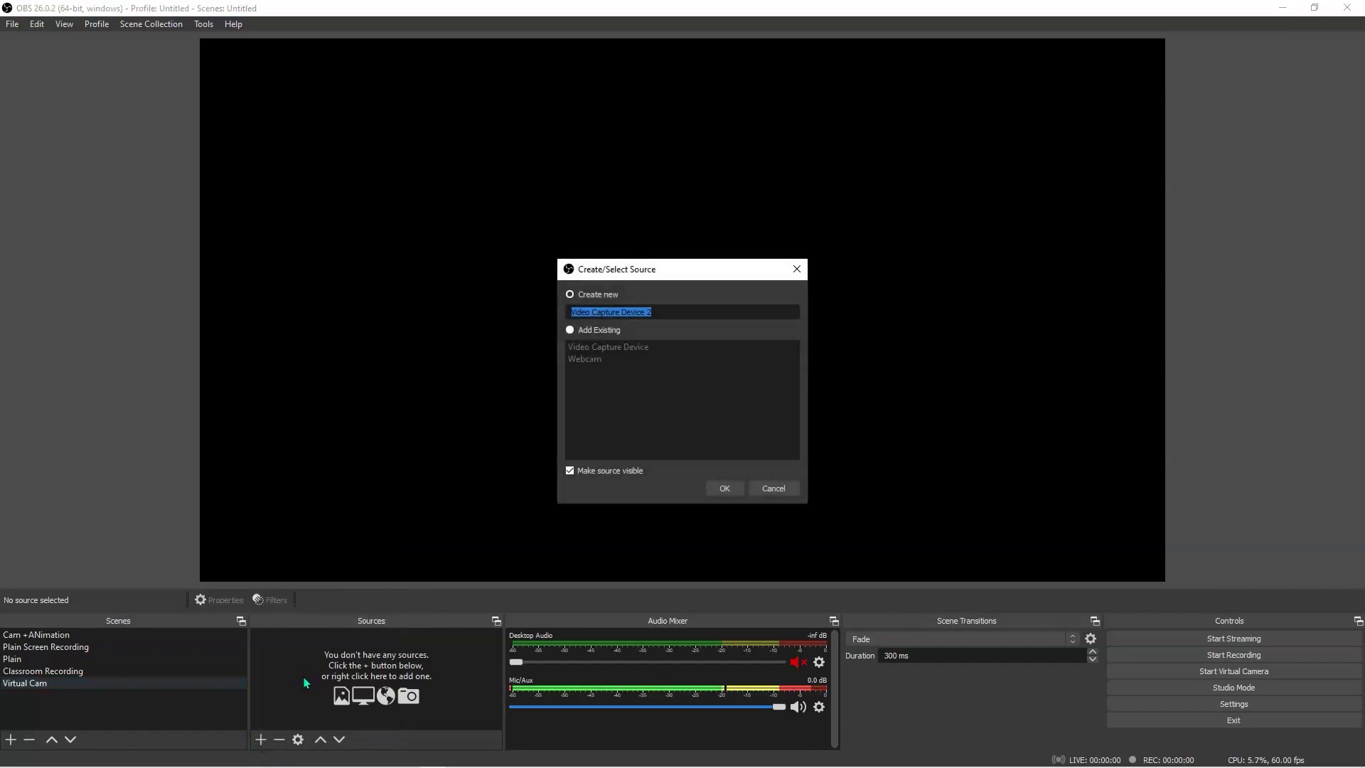
left_click(717, 490)
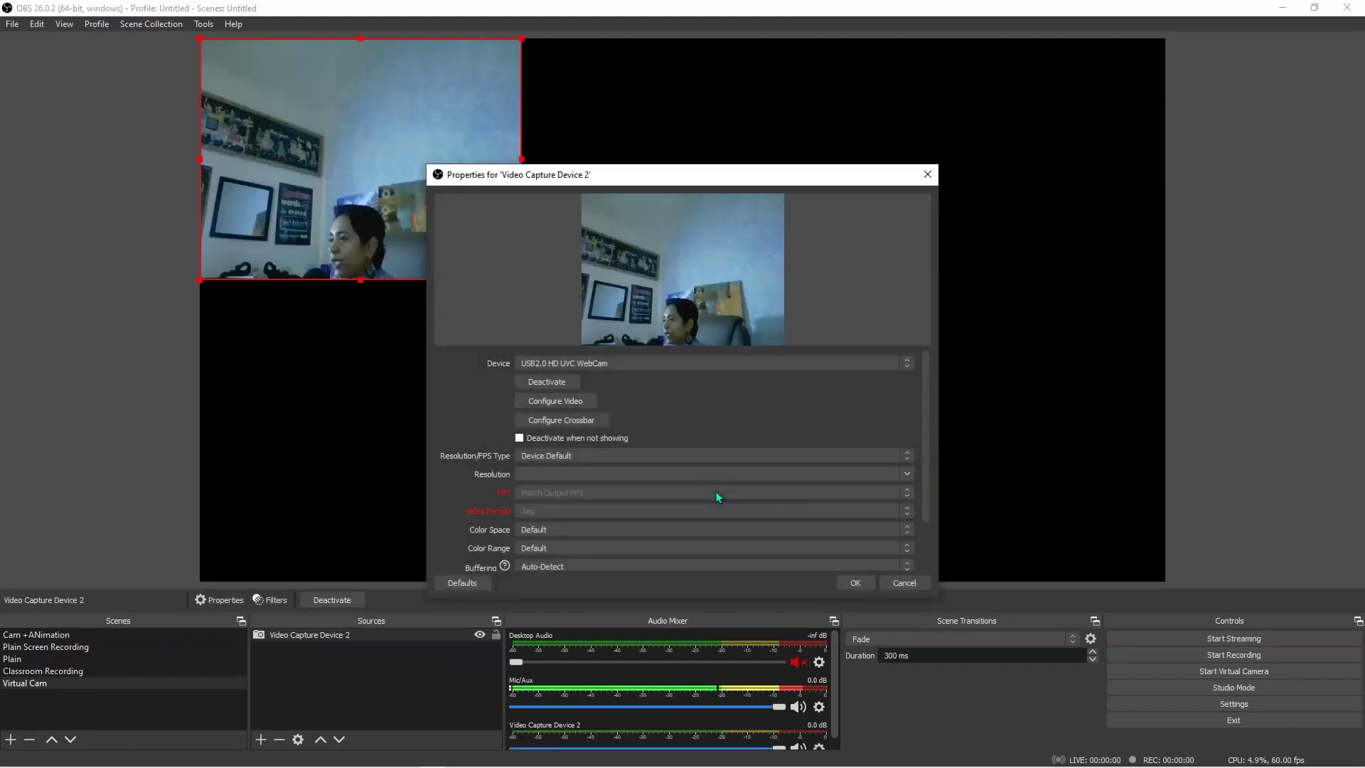
left_click(906, 366)
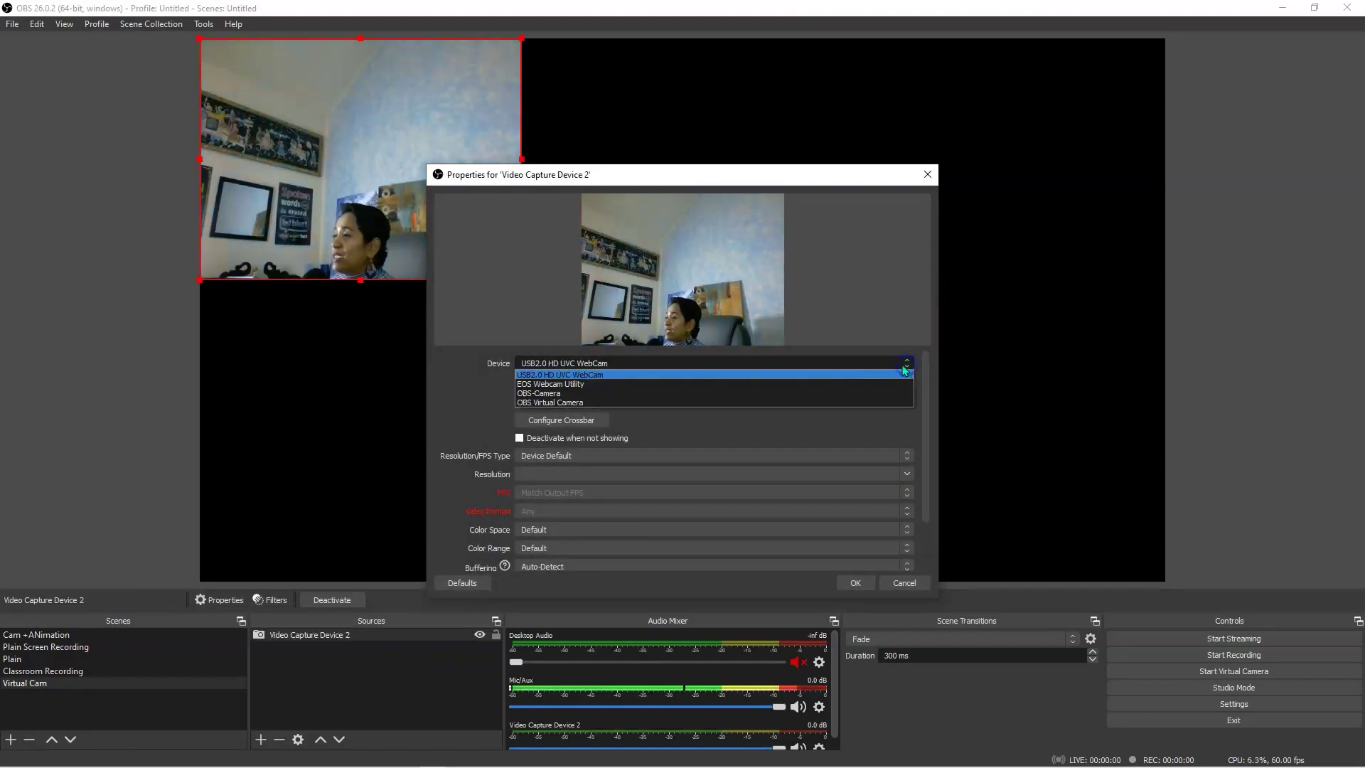
left_click(797, 389)
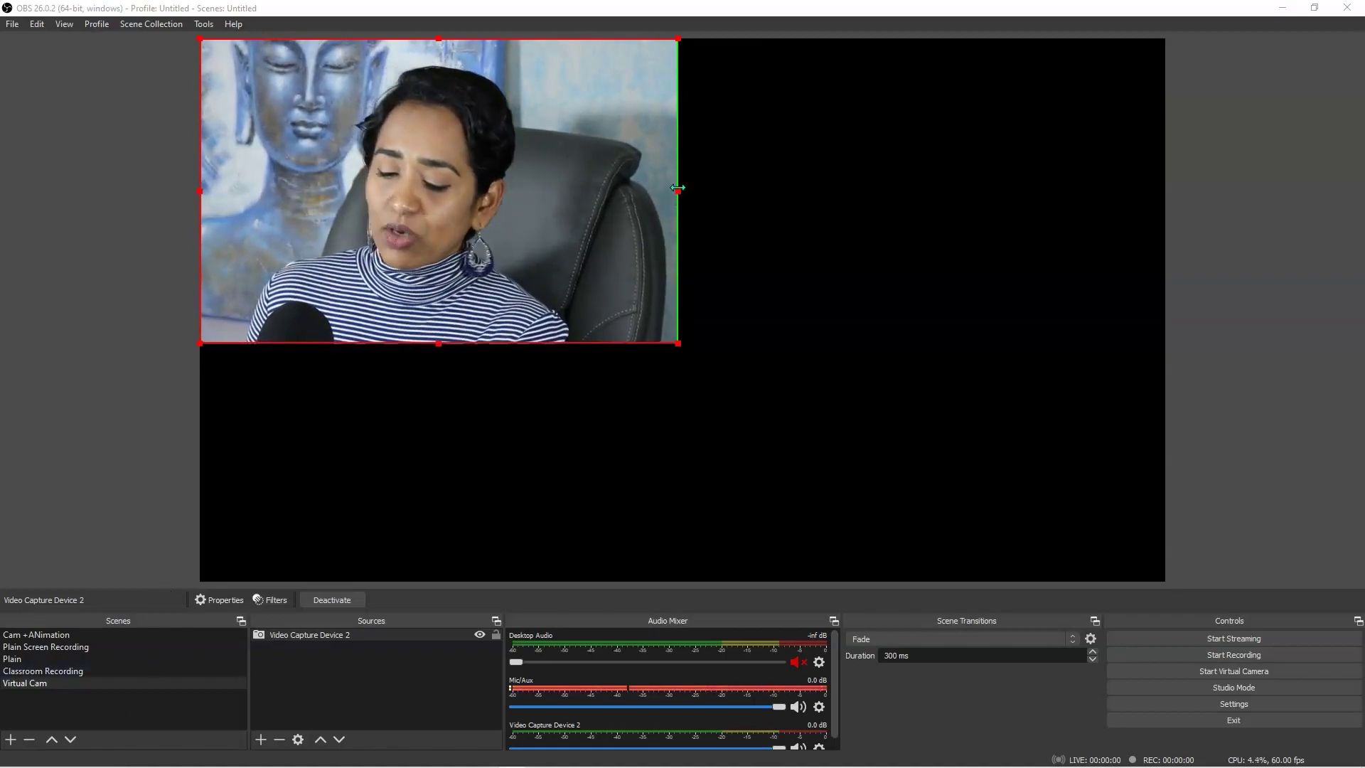
Step: Crop the camera image on its right and left sides, and shrink it into the upper-left corner of the canvas
left_click_drag(678, 189, 581, 190)
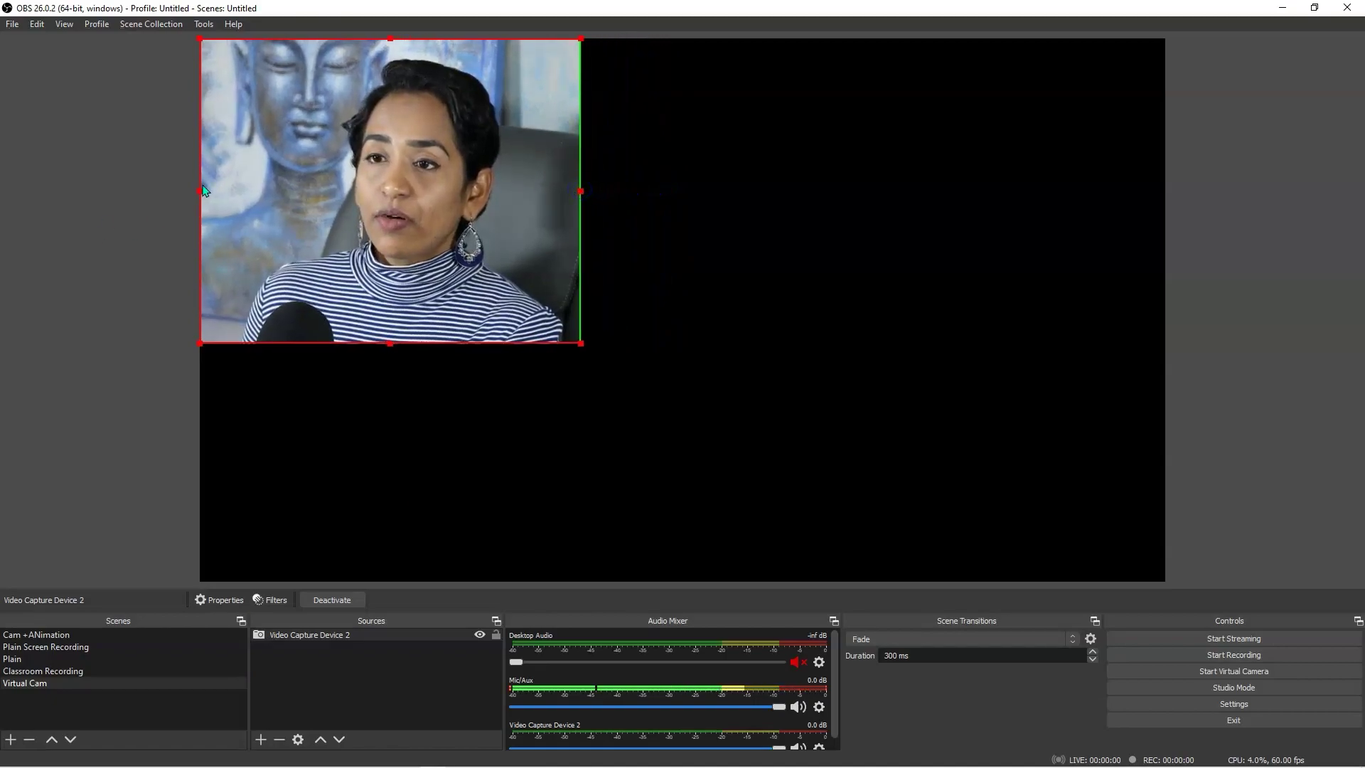
left_click_drag(198, 190, 217, 190)
left_click_drag(420, 217, 404, 216)
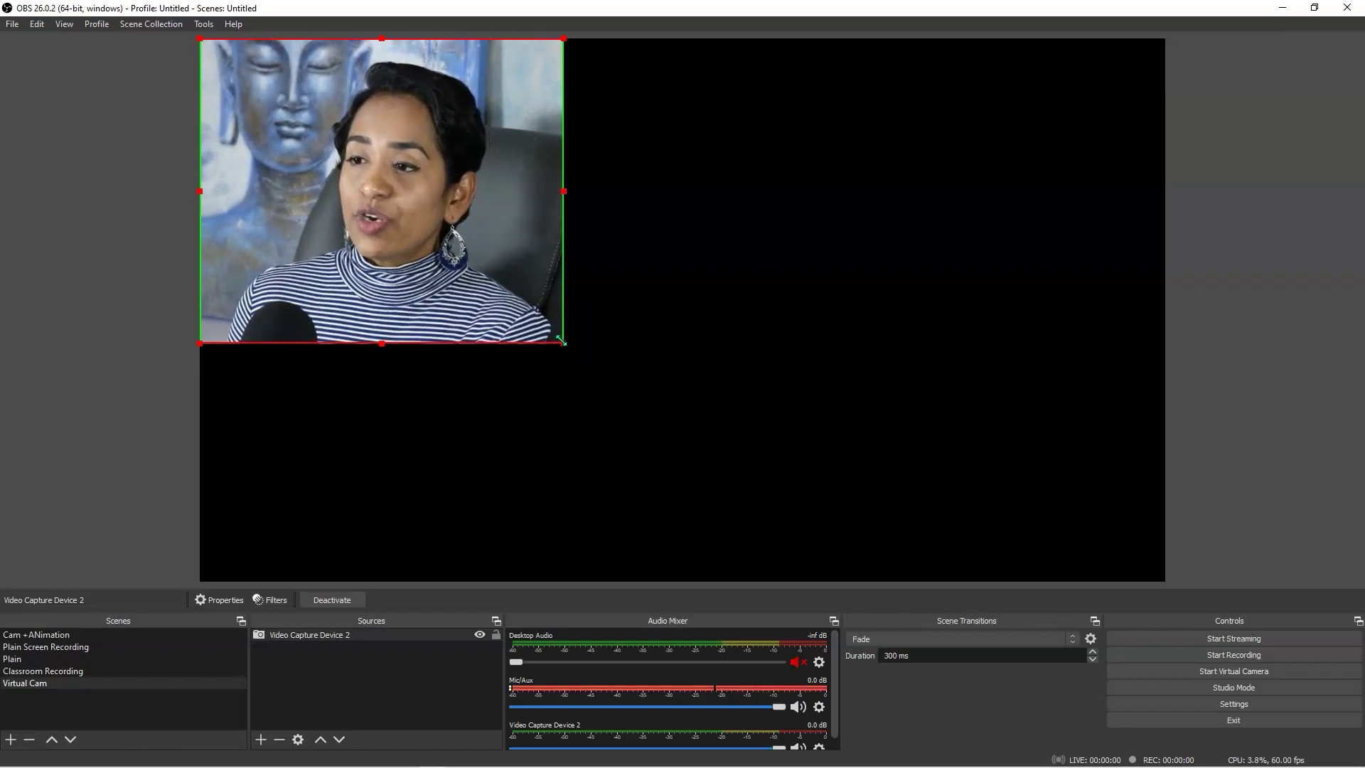
left_click_drag(561, 348, 428, 226)
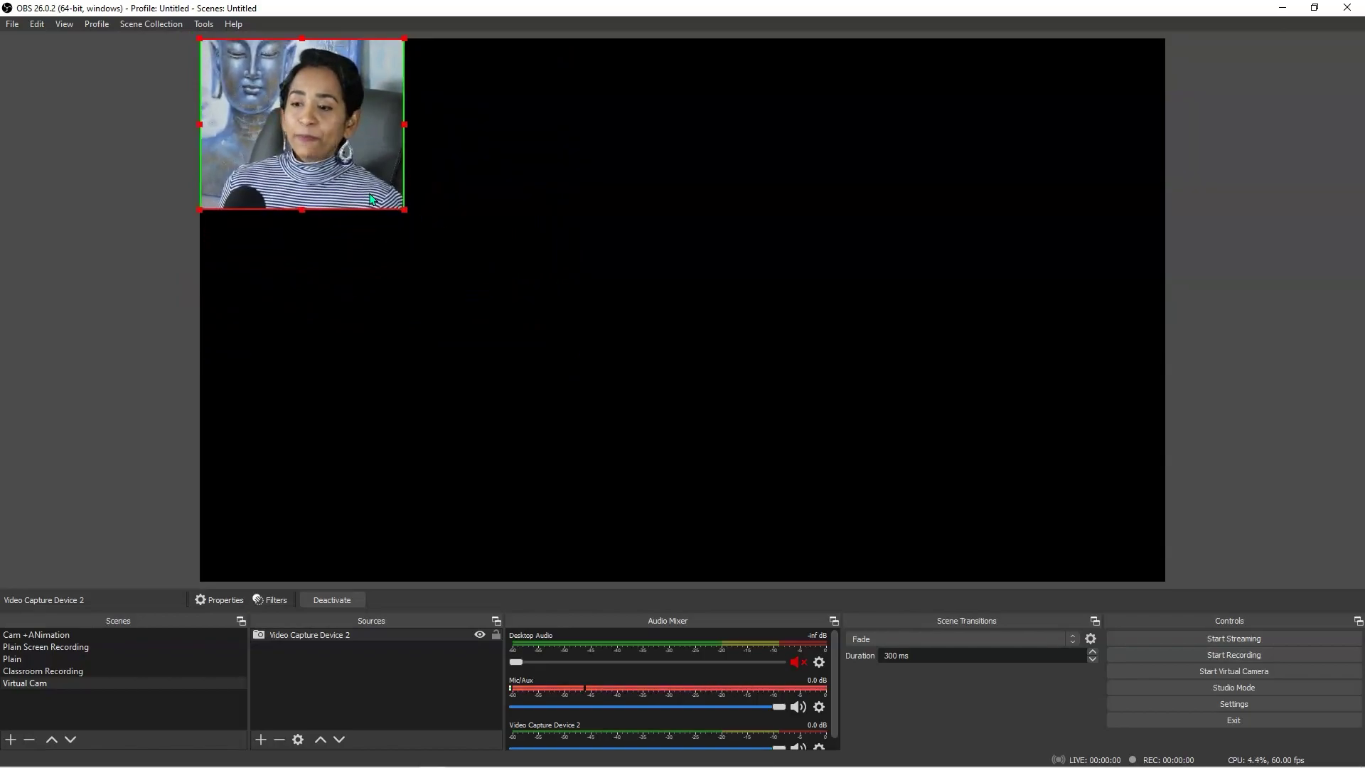
Step: Add a Color Correction effect filter to the camera source with saturation 0.22 and contrast -0.15
right_click(311, 638)
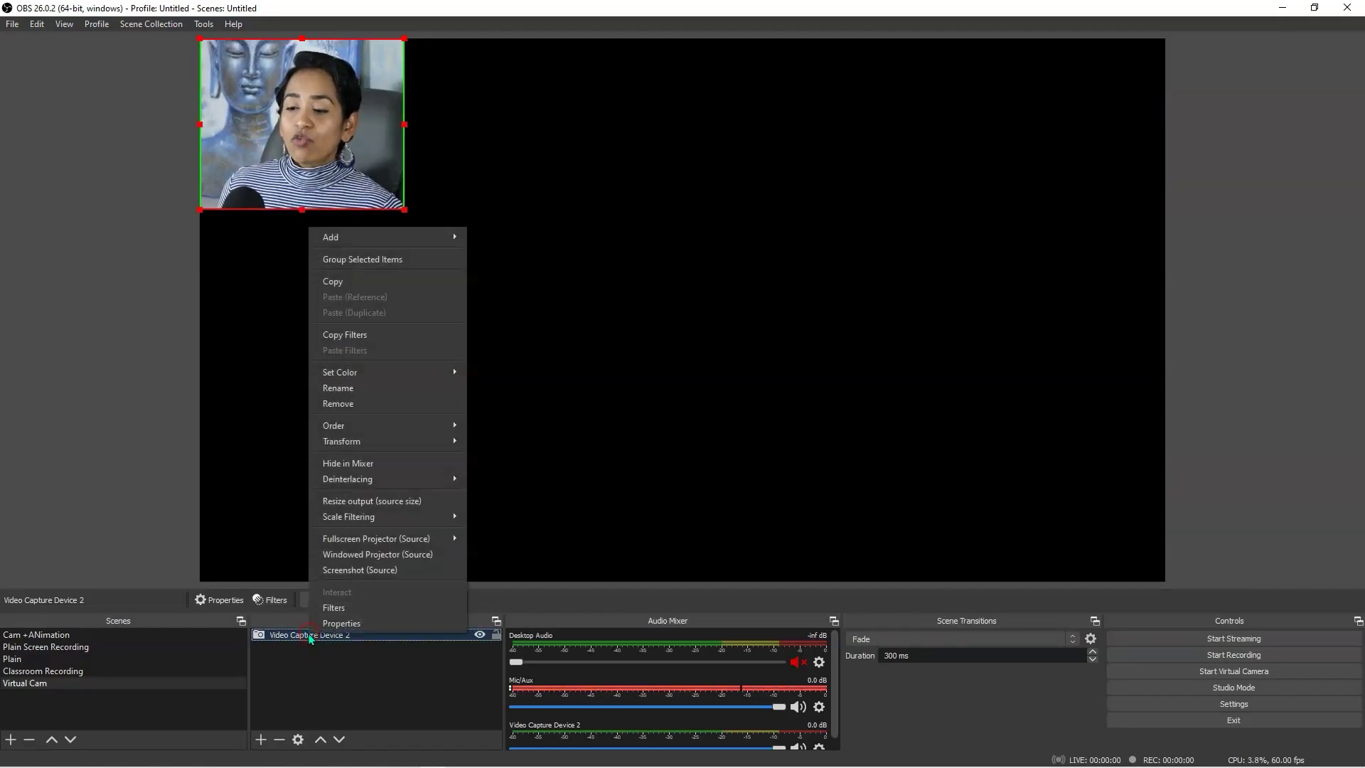
left_click(340, 607)
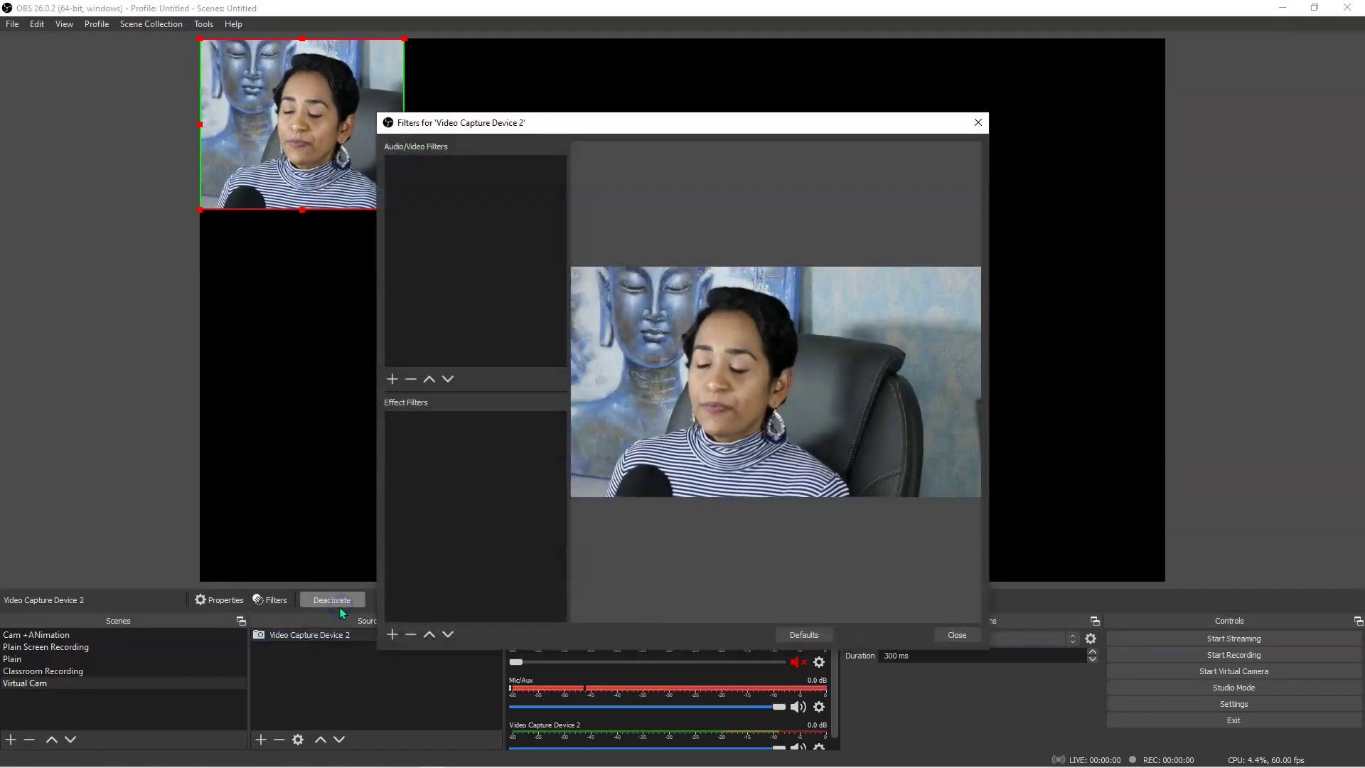
left_click(393, 634)
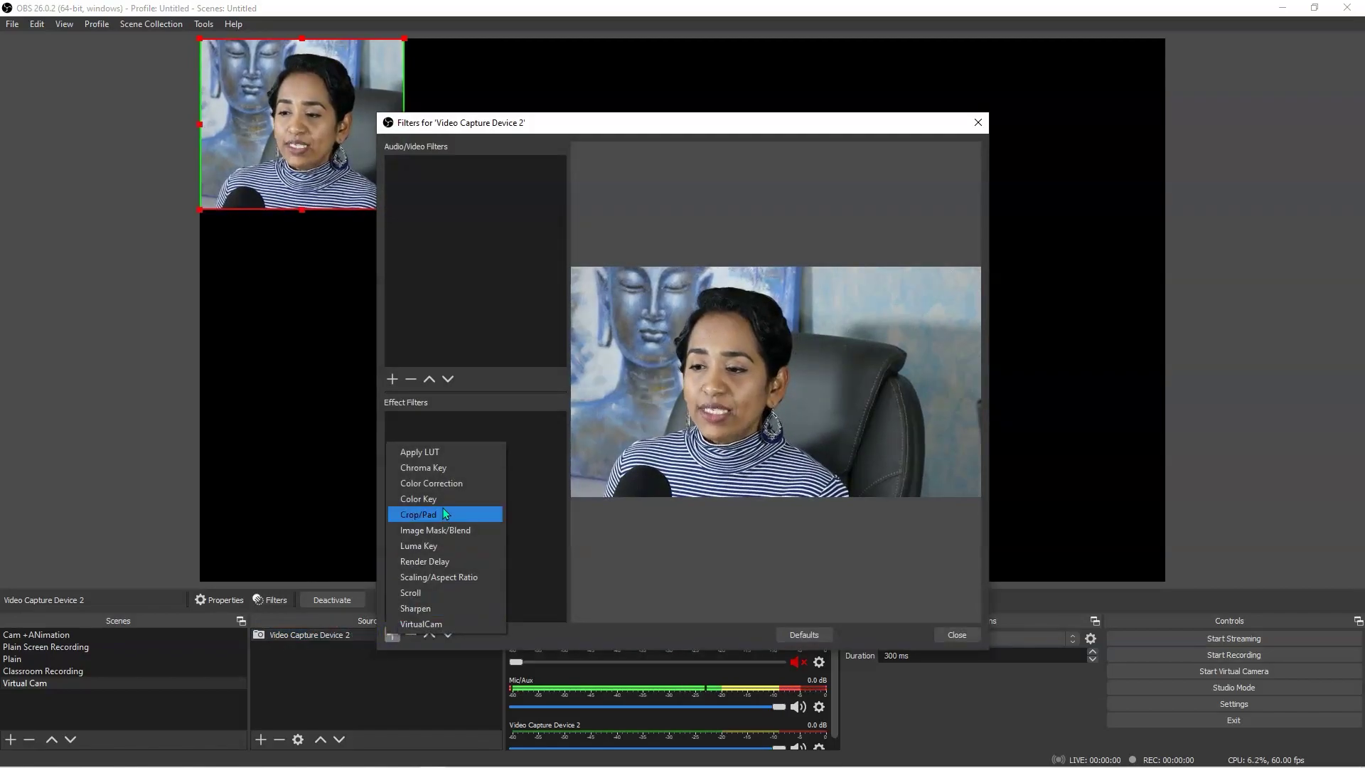
left_click(435, 484)
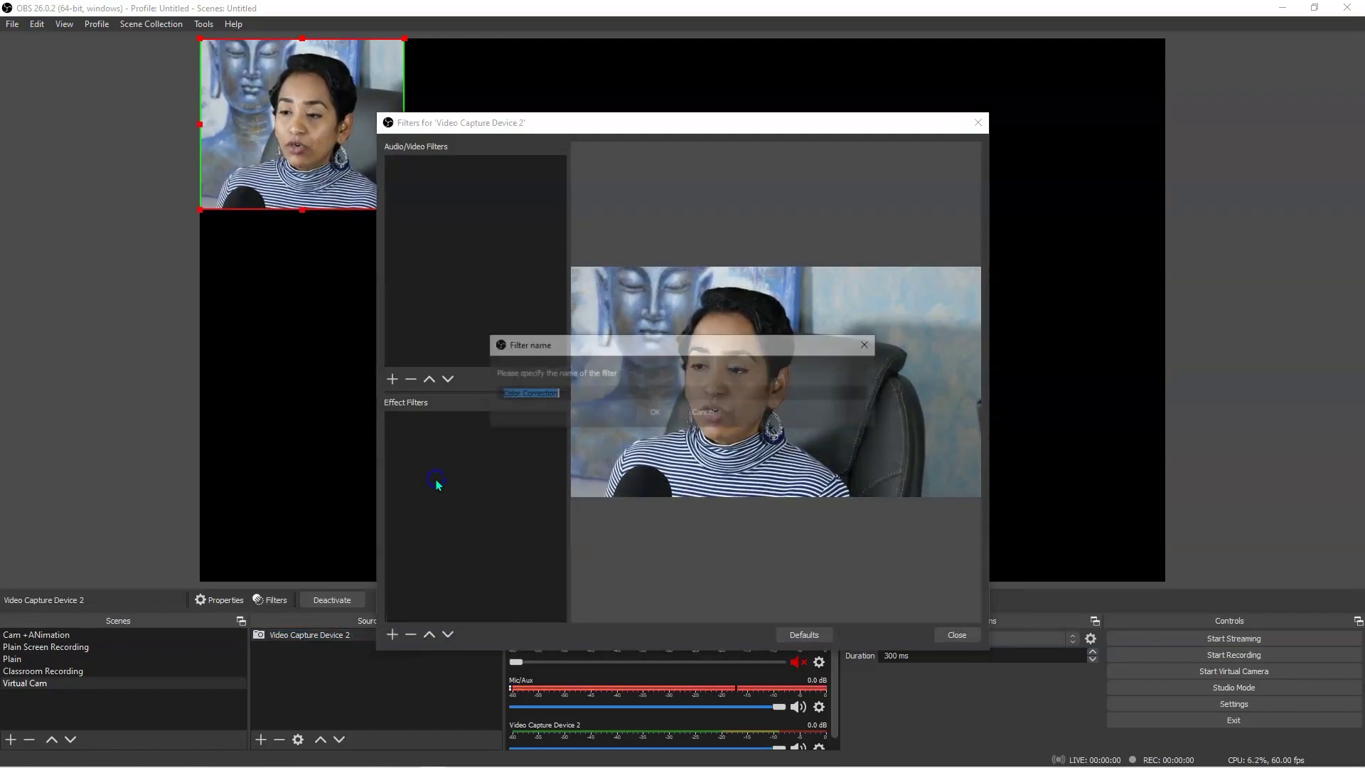
left_click(662, 413)
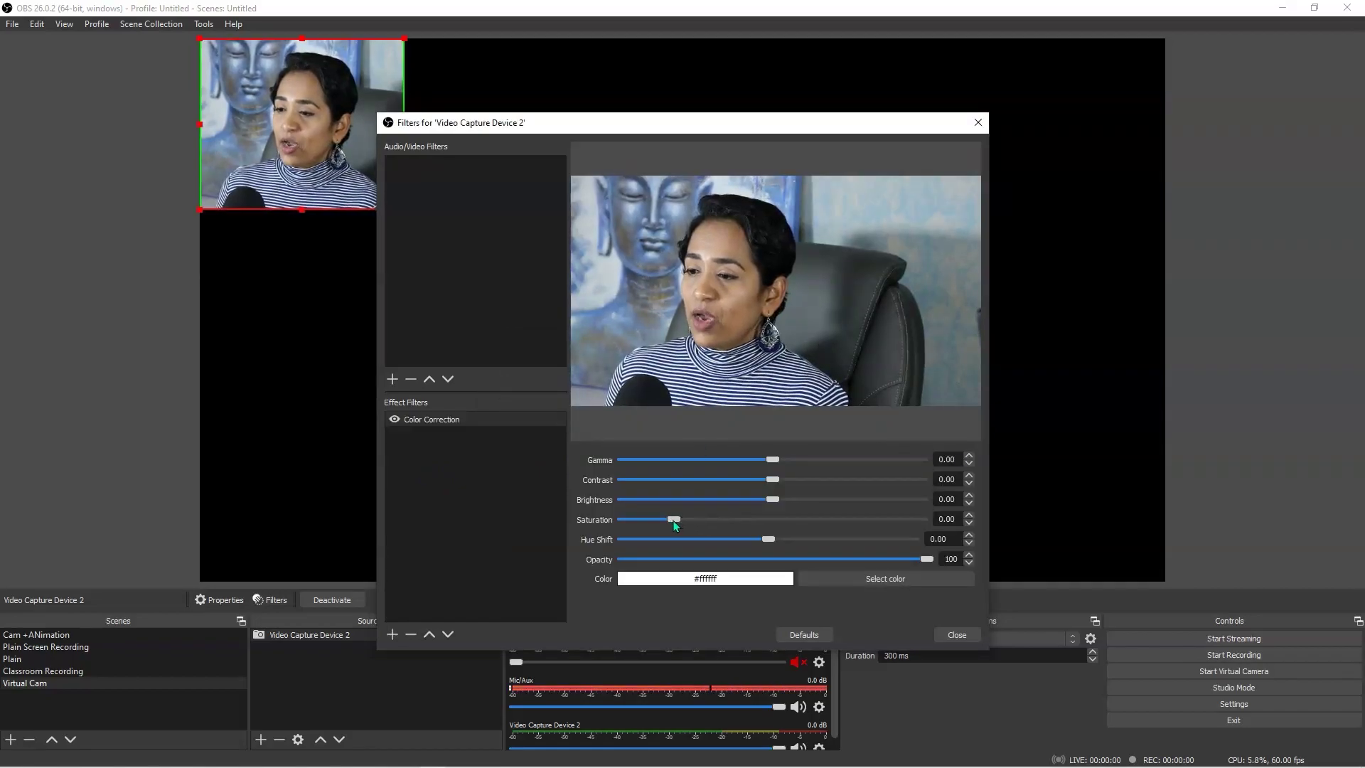
left_click_drag(675, 525, 684, 523)
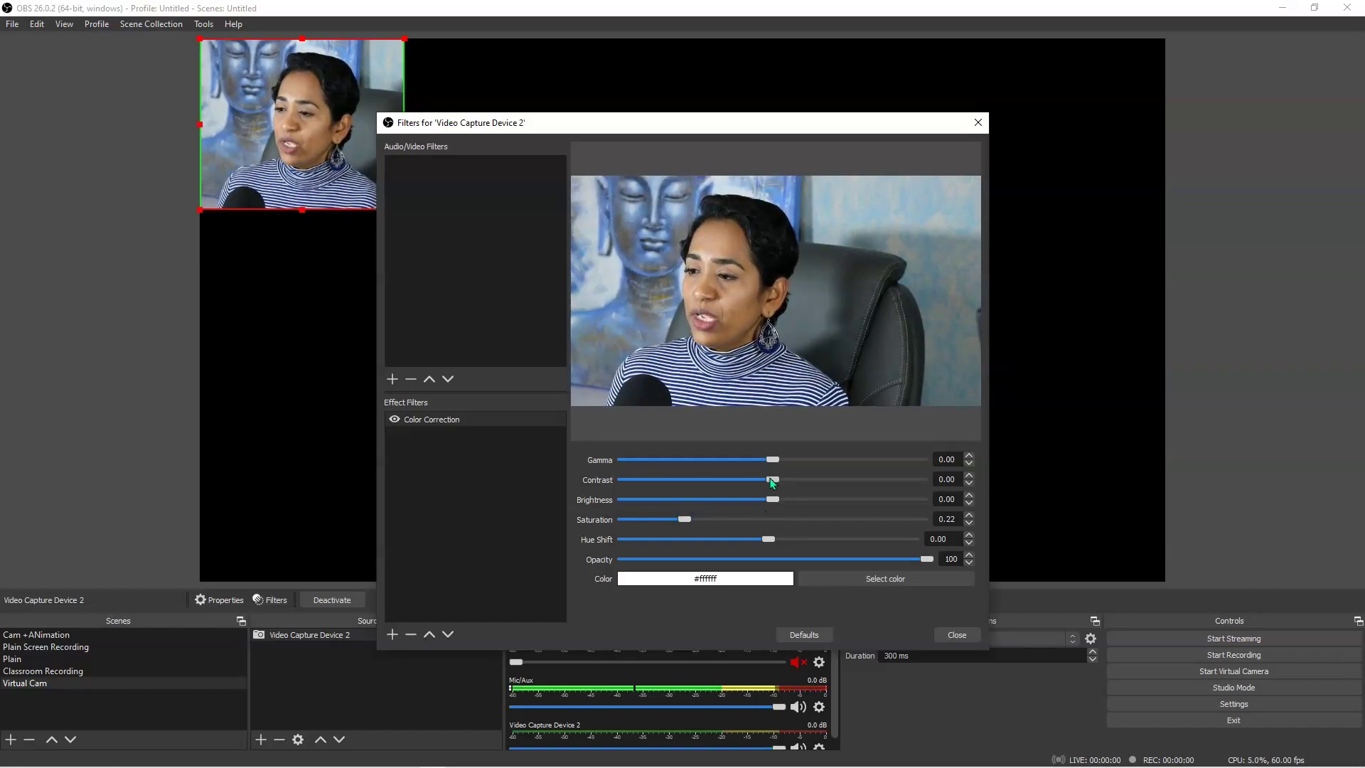
left_click_drag(772, 482, 763, 482)
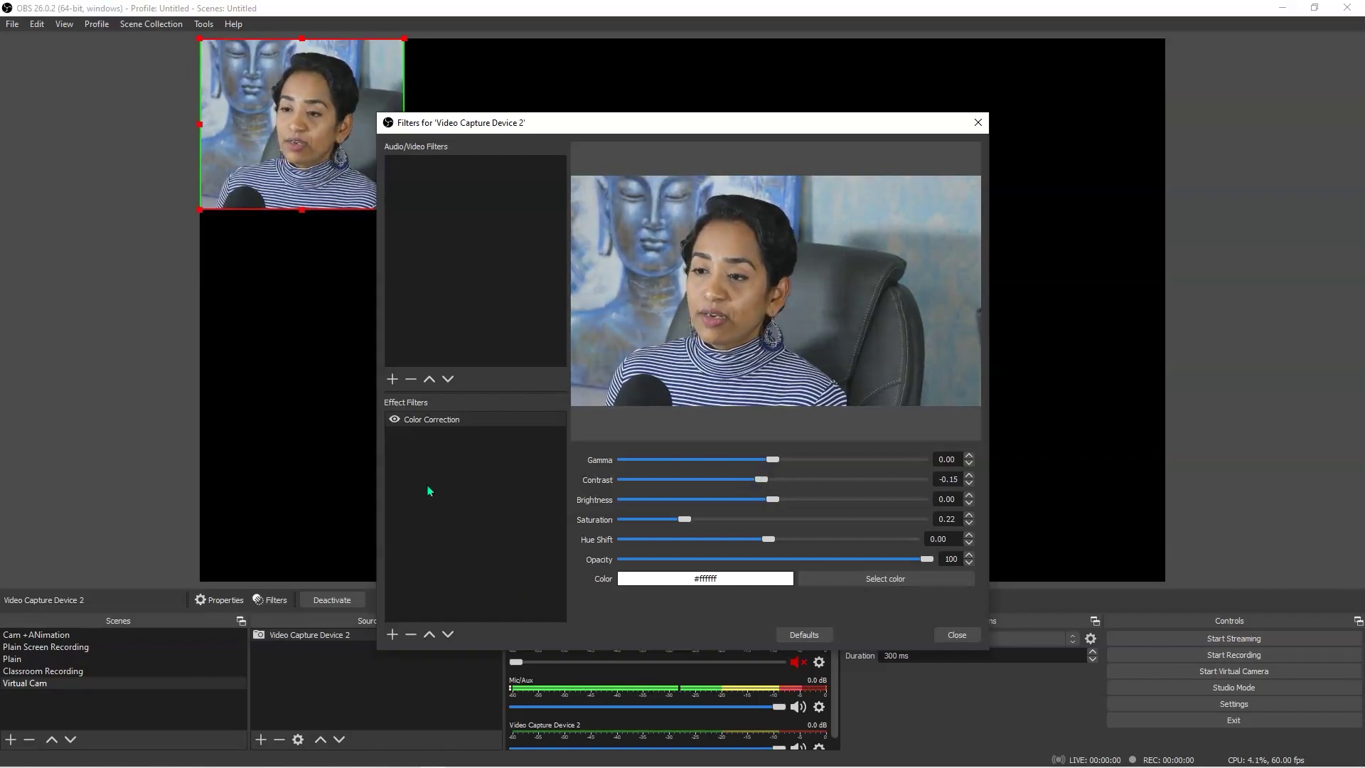
left_click(955, 636)
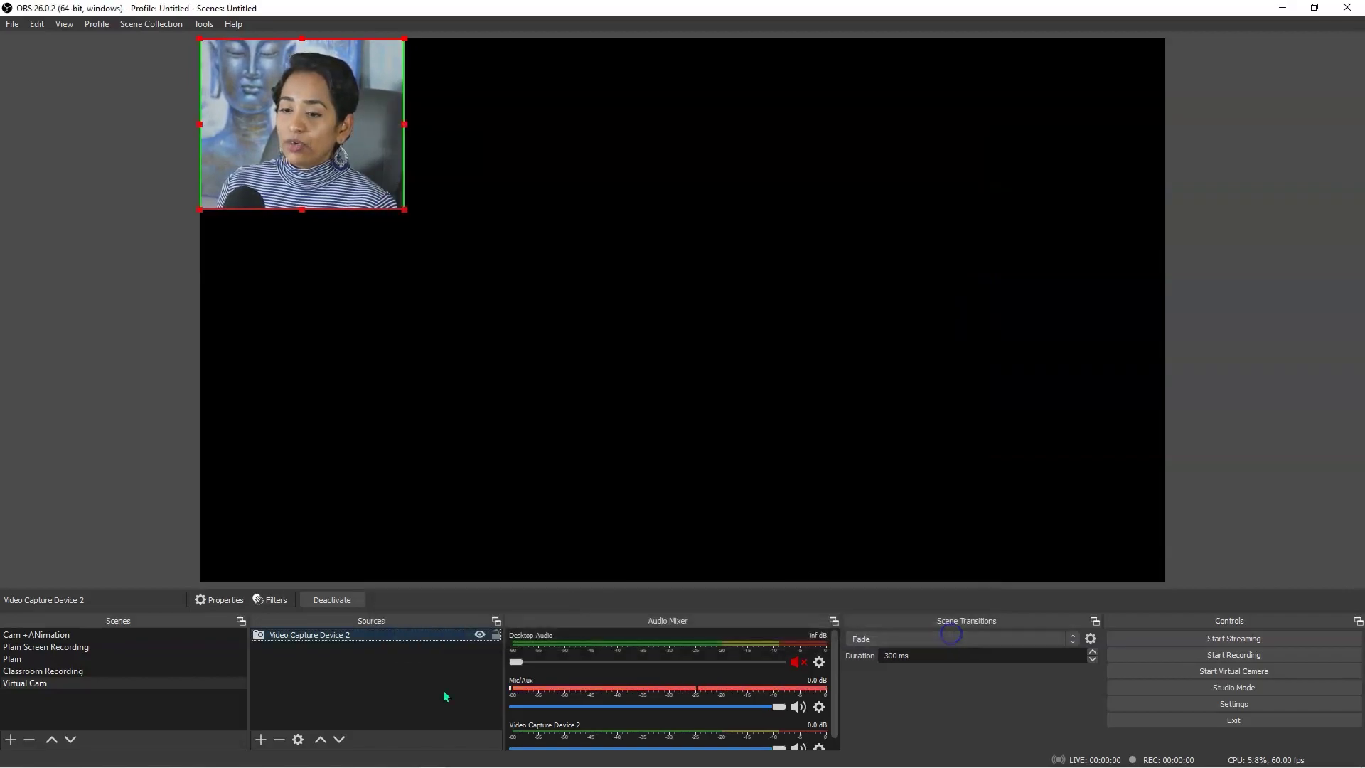
Step: Flip the camera source horizontally
right_click(369, 640)
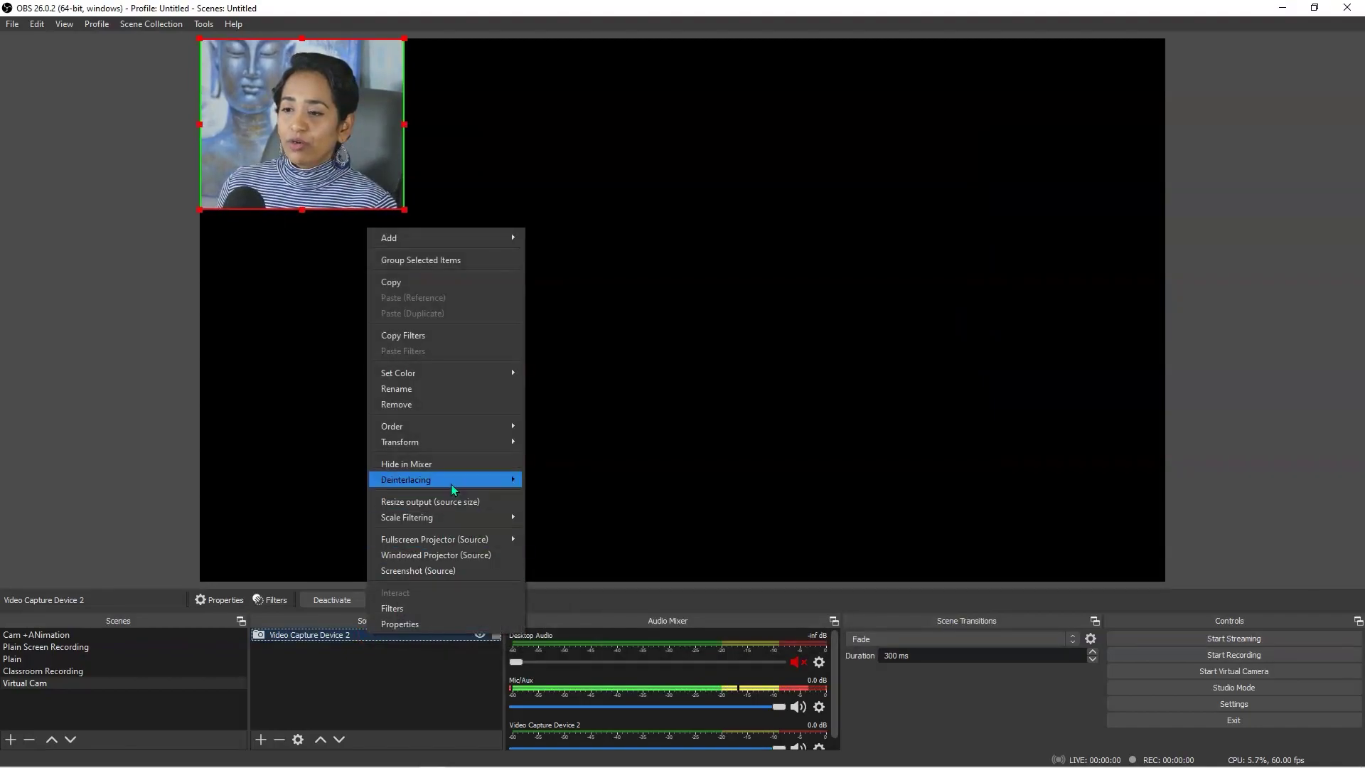
mouse_move(452, 450)
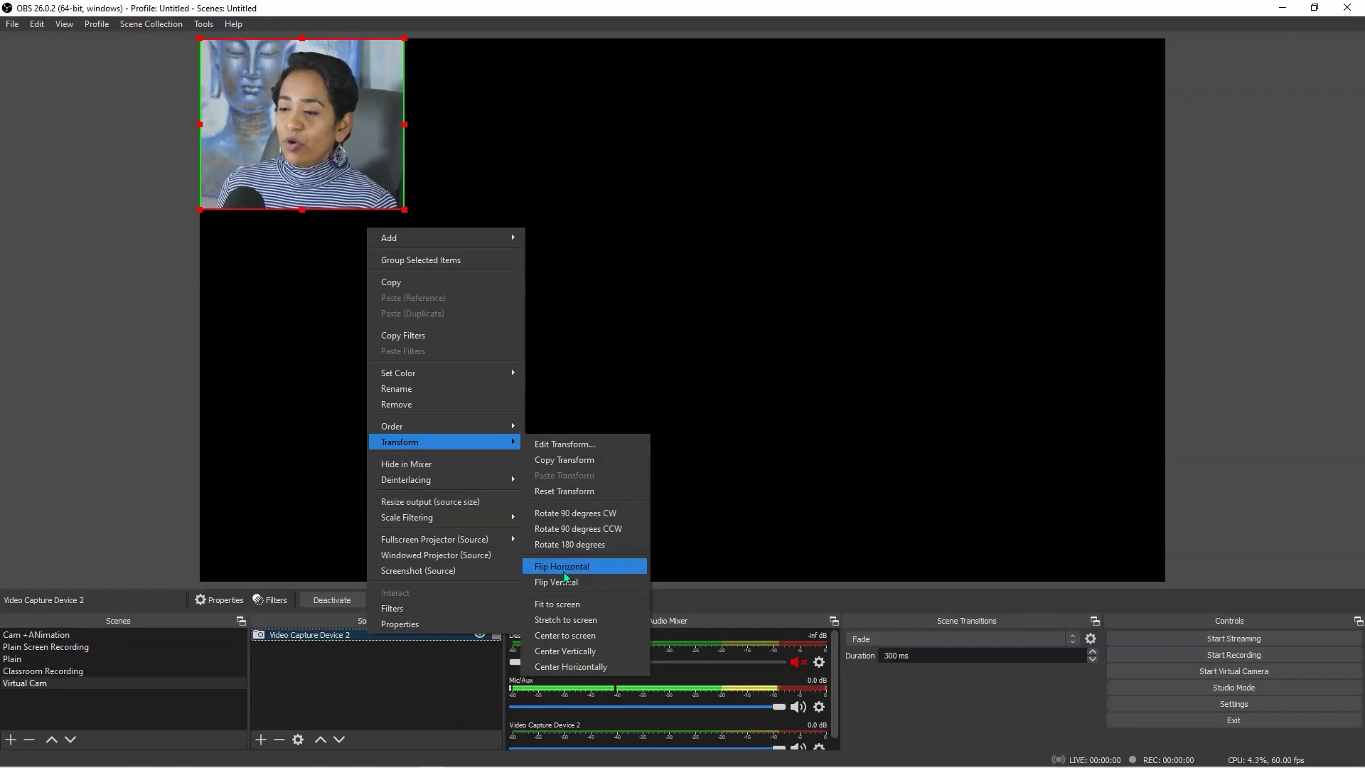
left_click(565, 570)
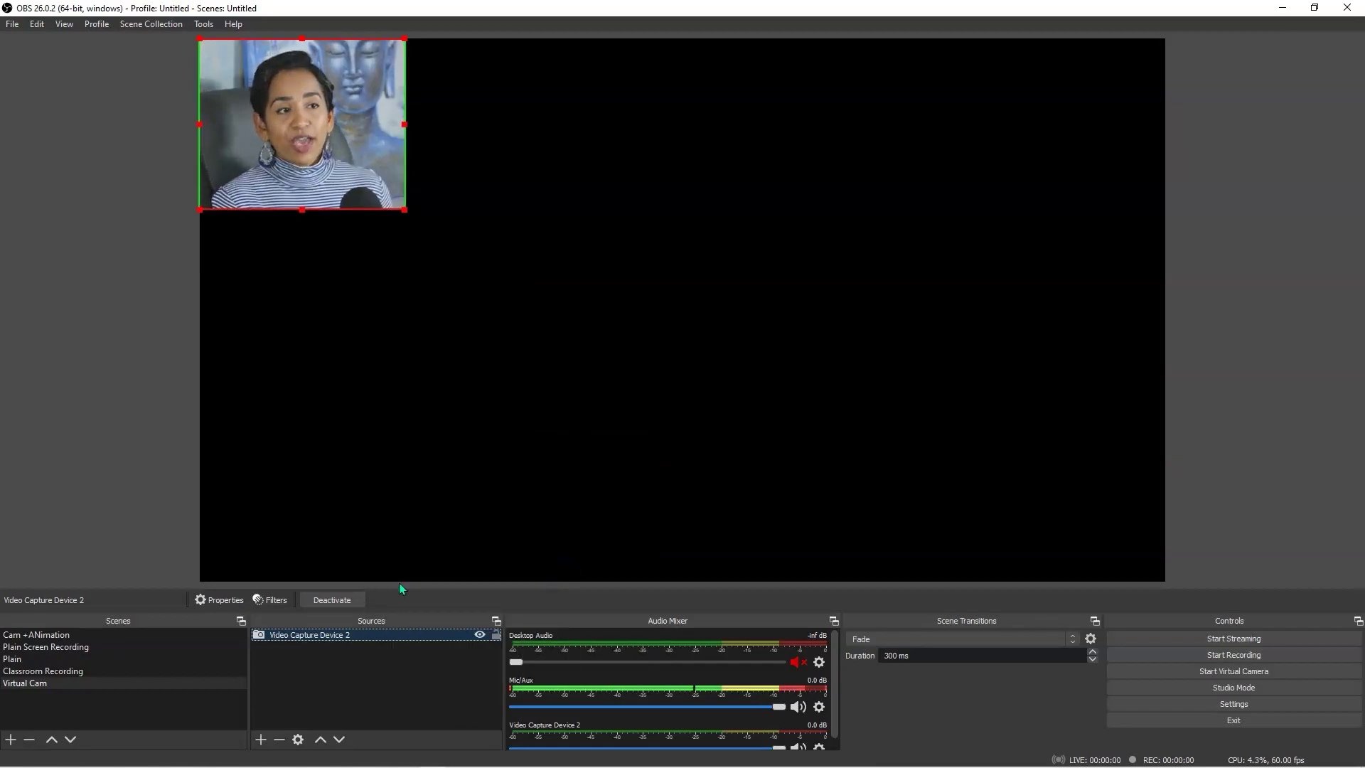
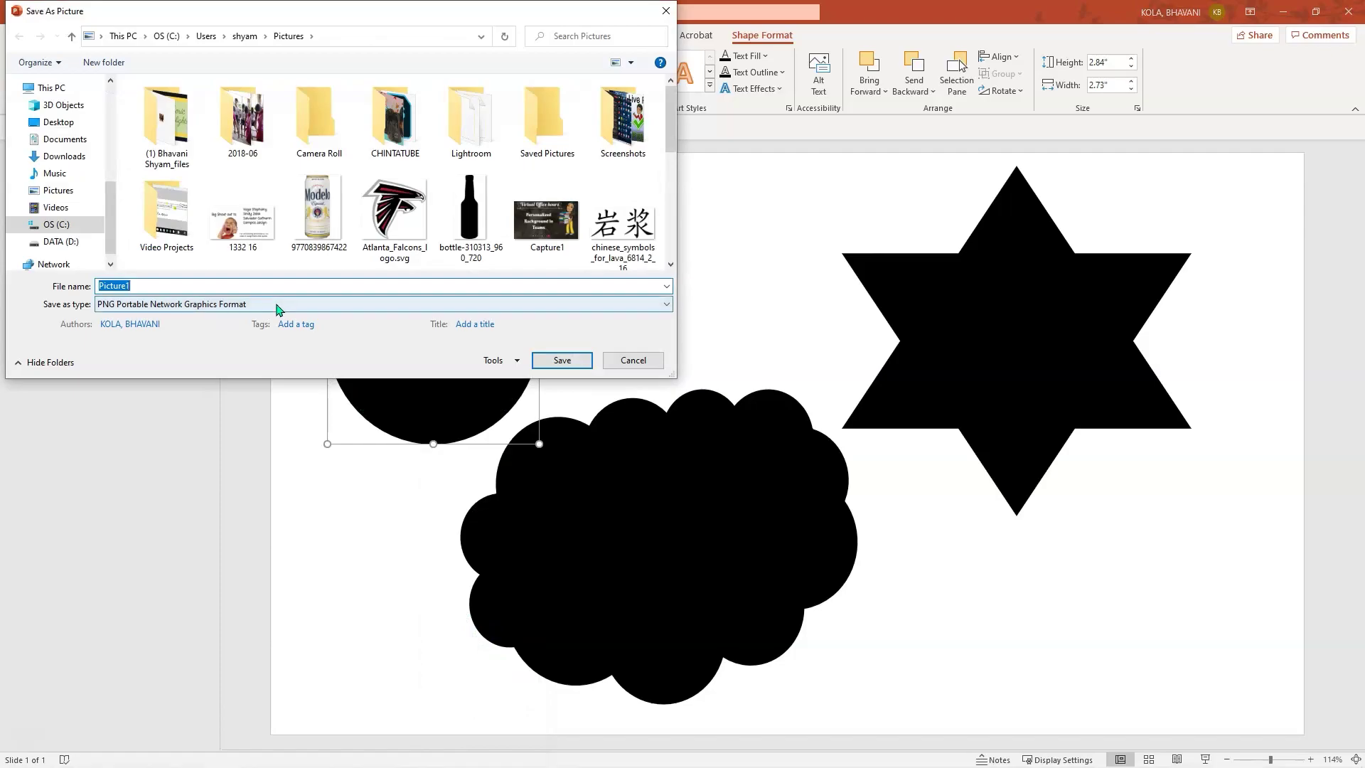
Step: Save the black circle shape in PowerPoint as a PNG picture named Circle in the Pictures folder
type("Circle")
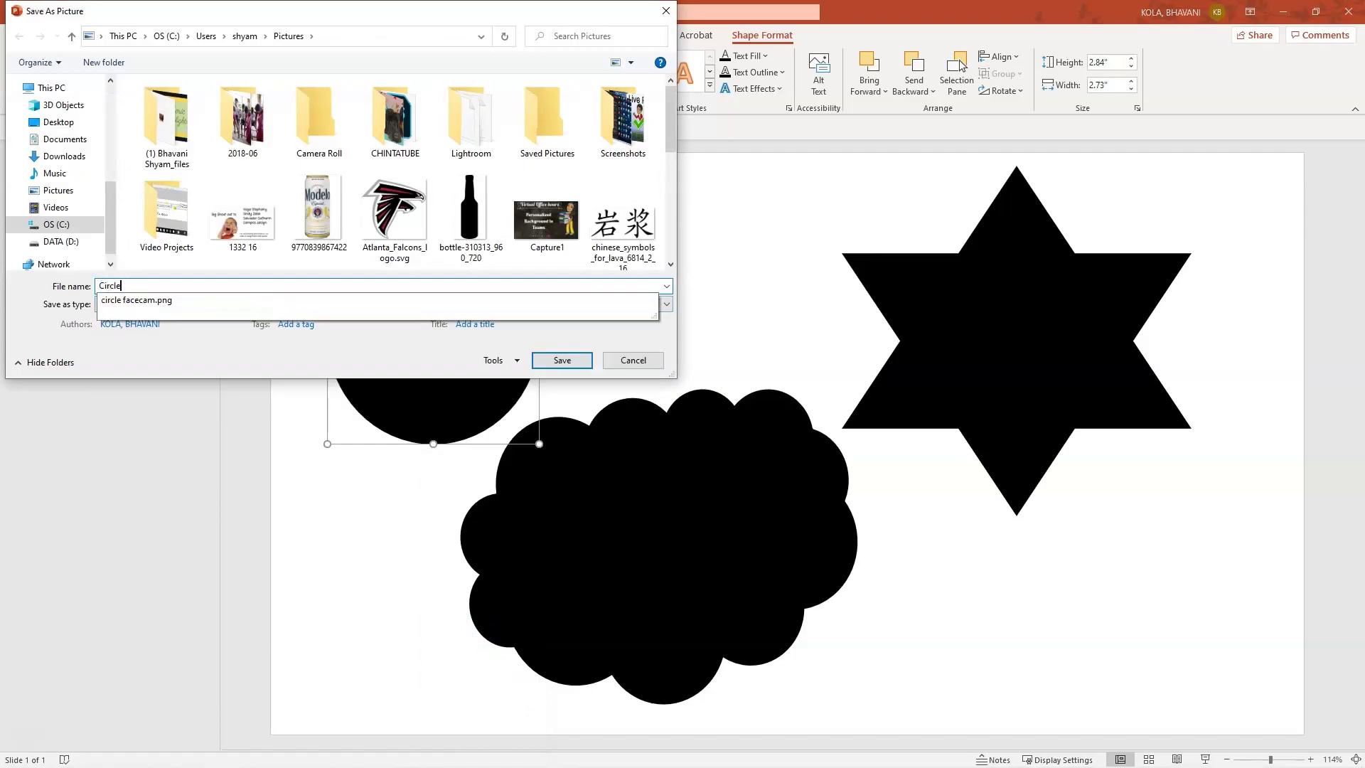
left_click(546, 363)
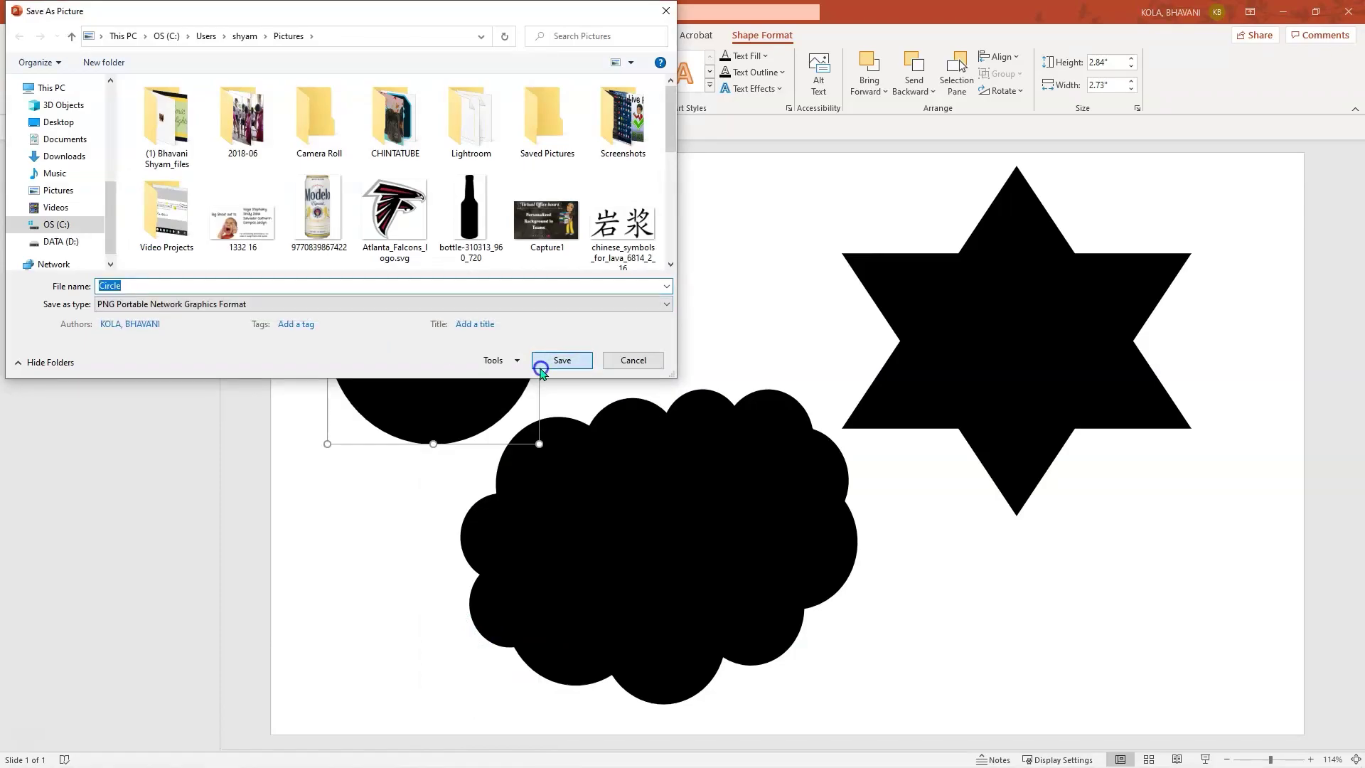
Step: Save the black star shape as a PNG picture named Star in the Pictures folder, replacing the existing file
right_click(1079, 327)
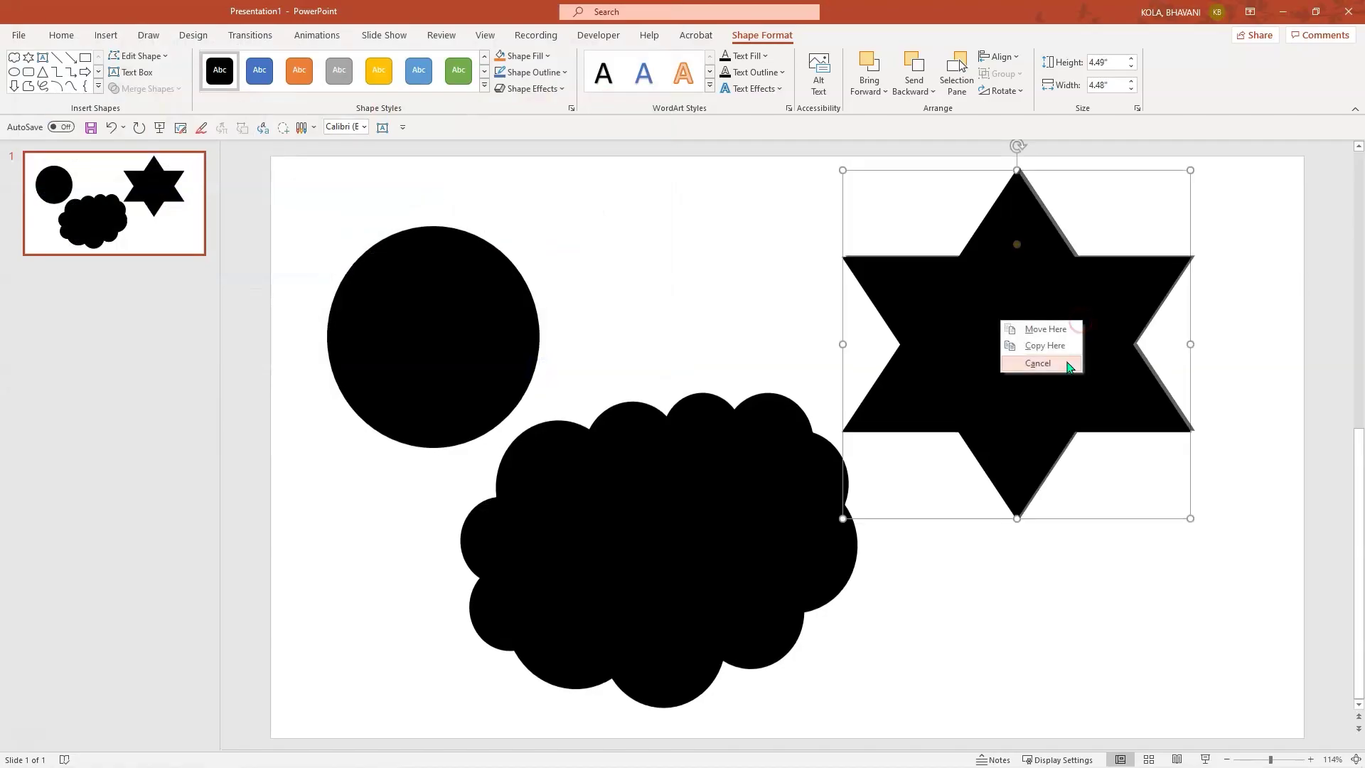
right_click(984, 382)
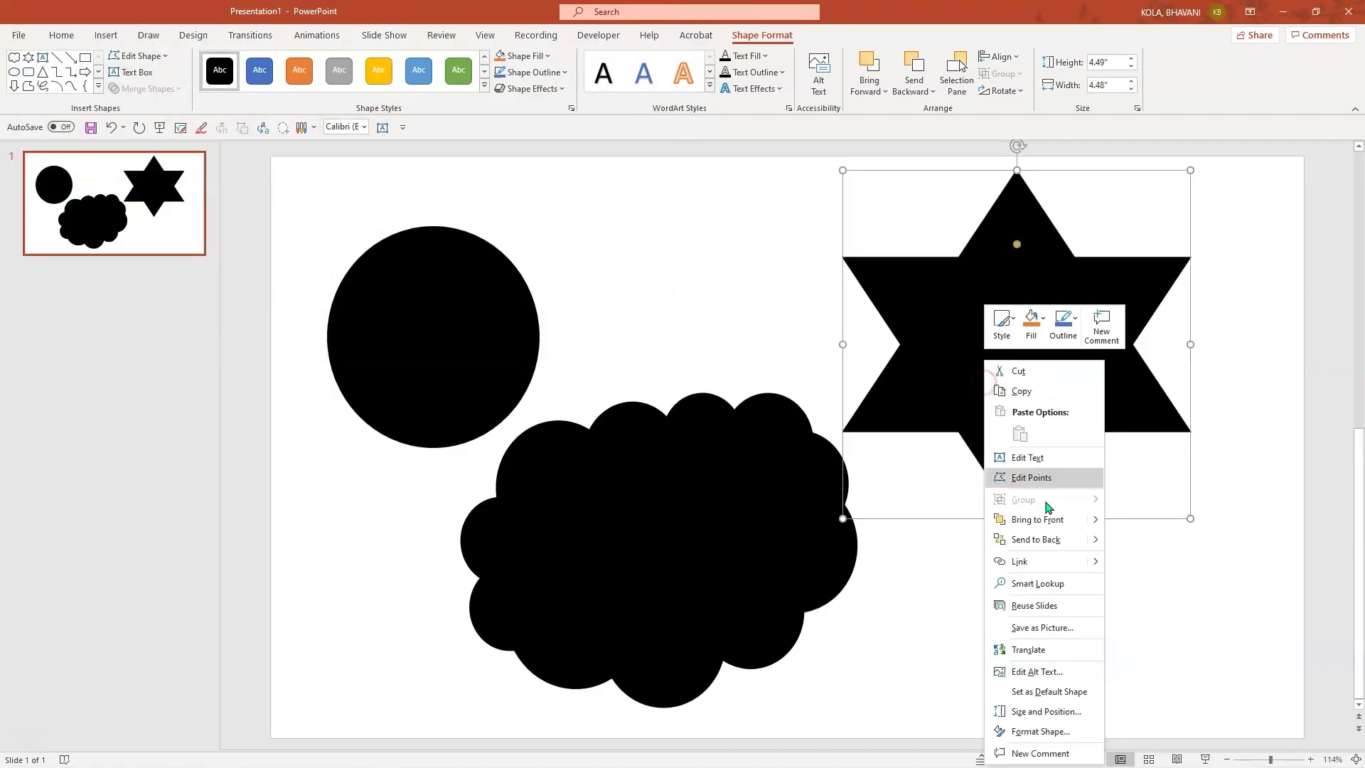
left_click(1033, 605)
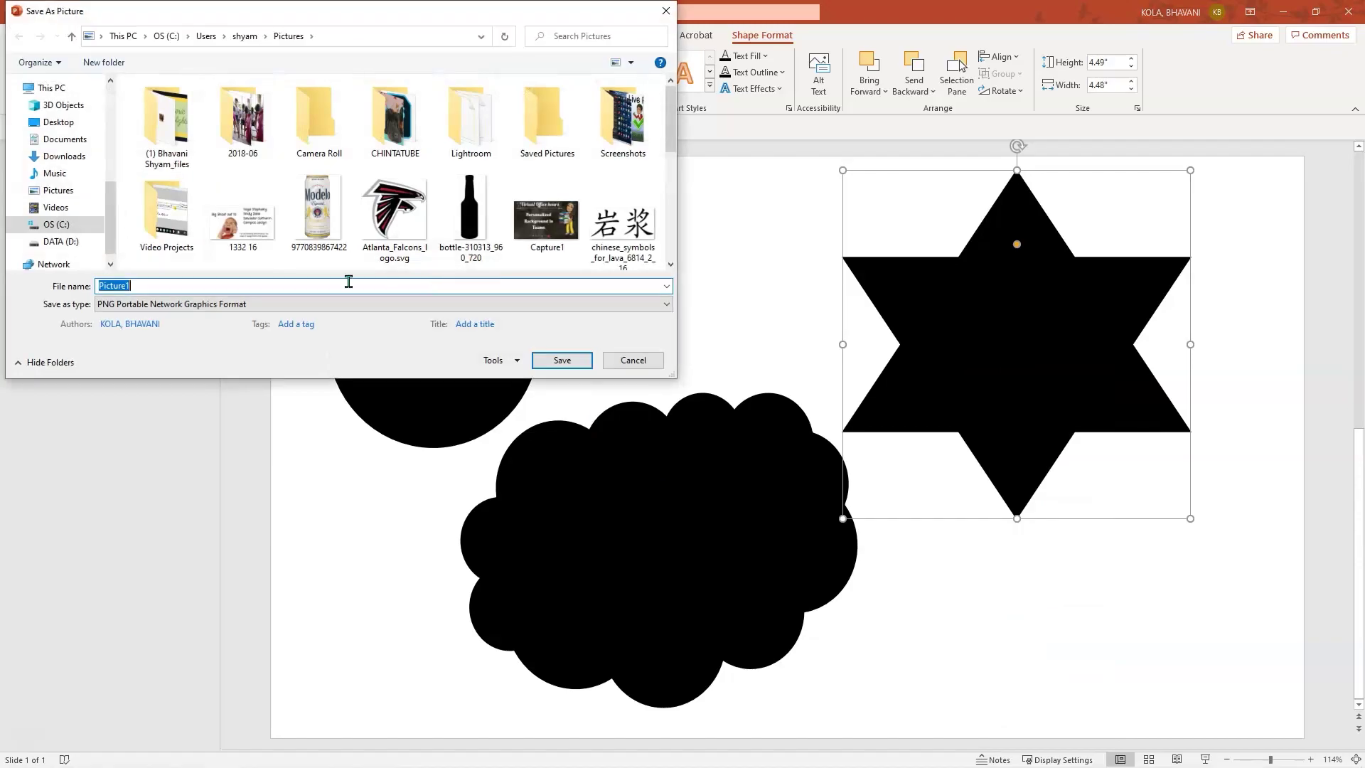
type("Sta")
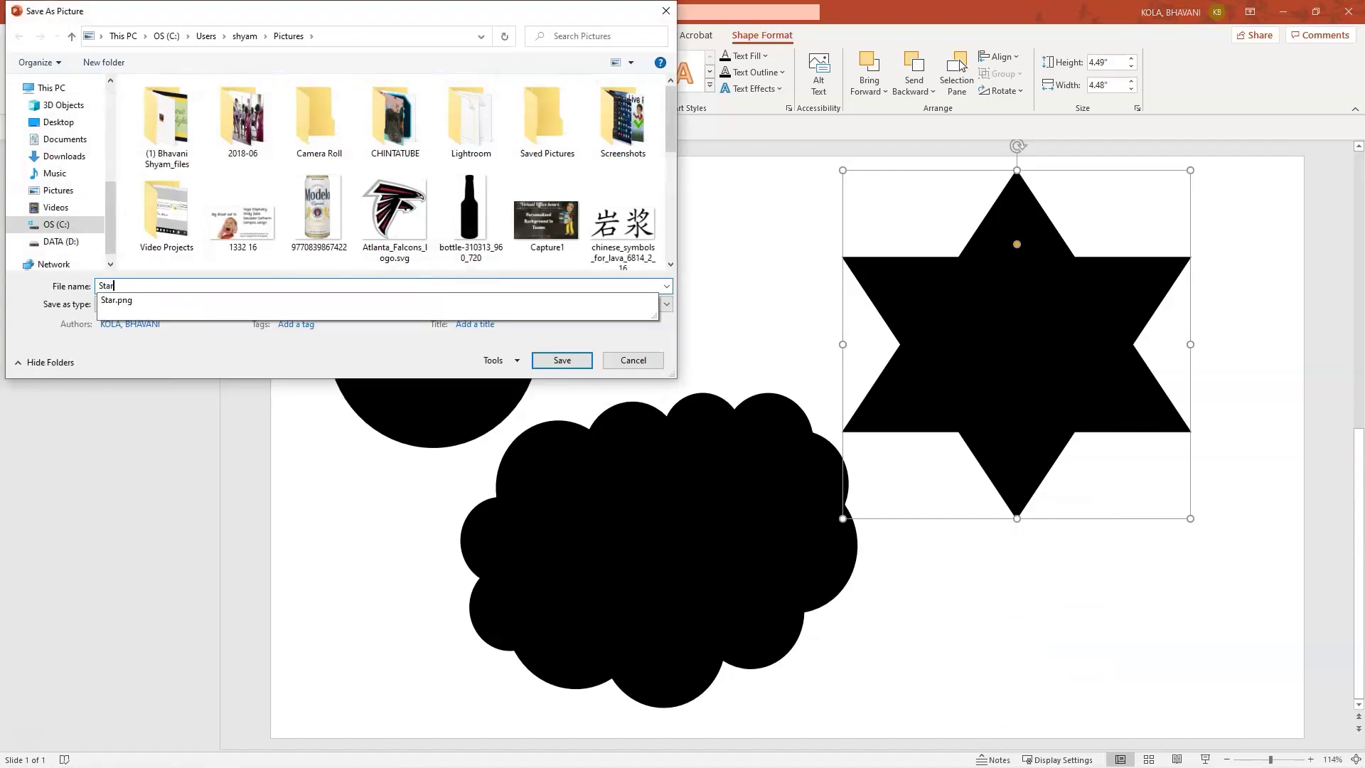
type("r")
left_click(117, 300)
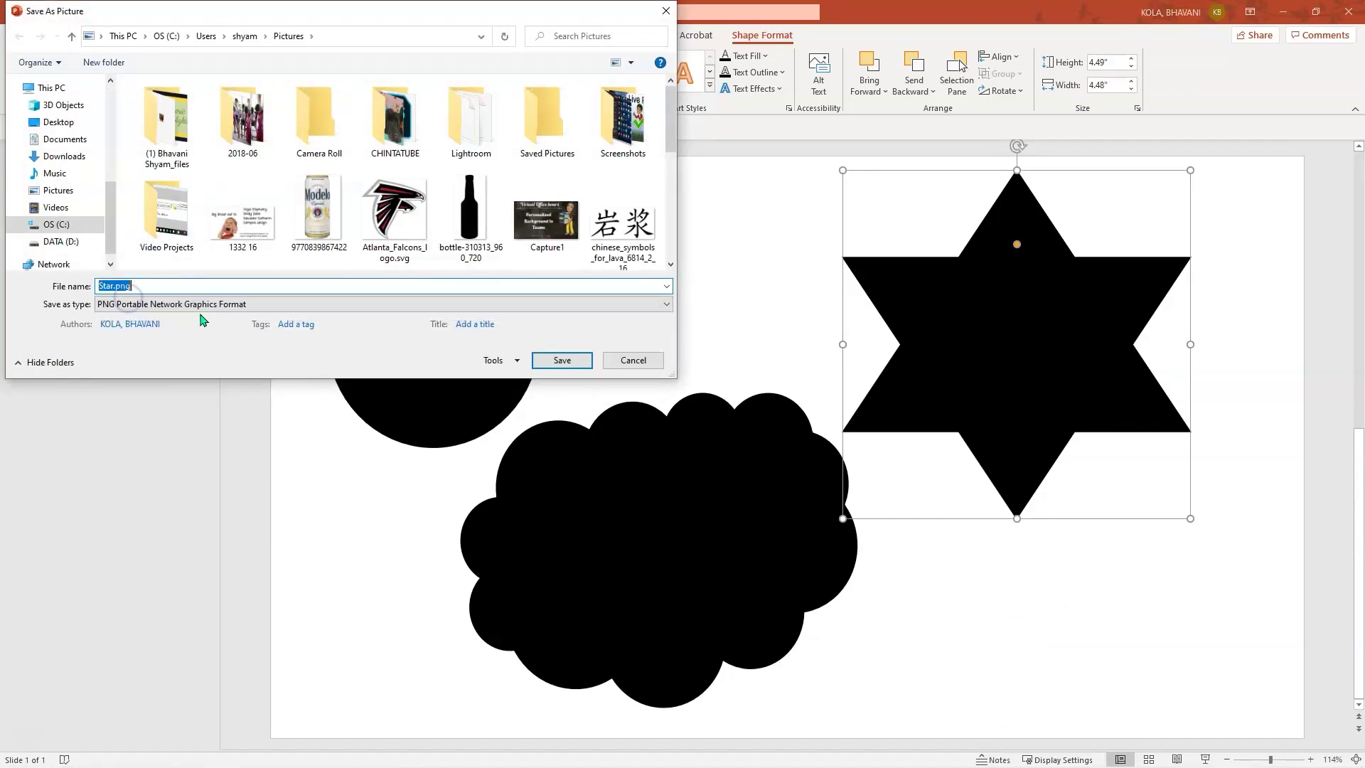
left_click(562, 361)
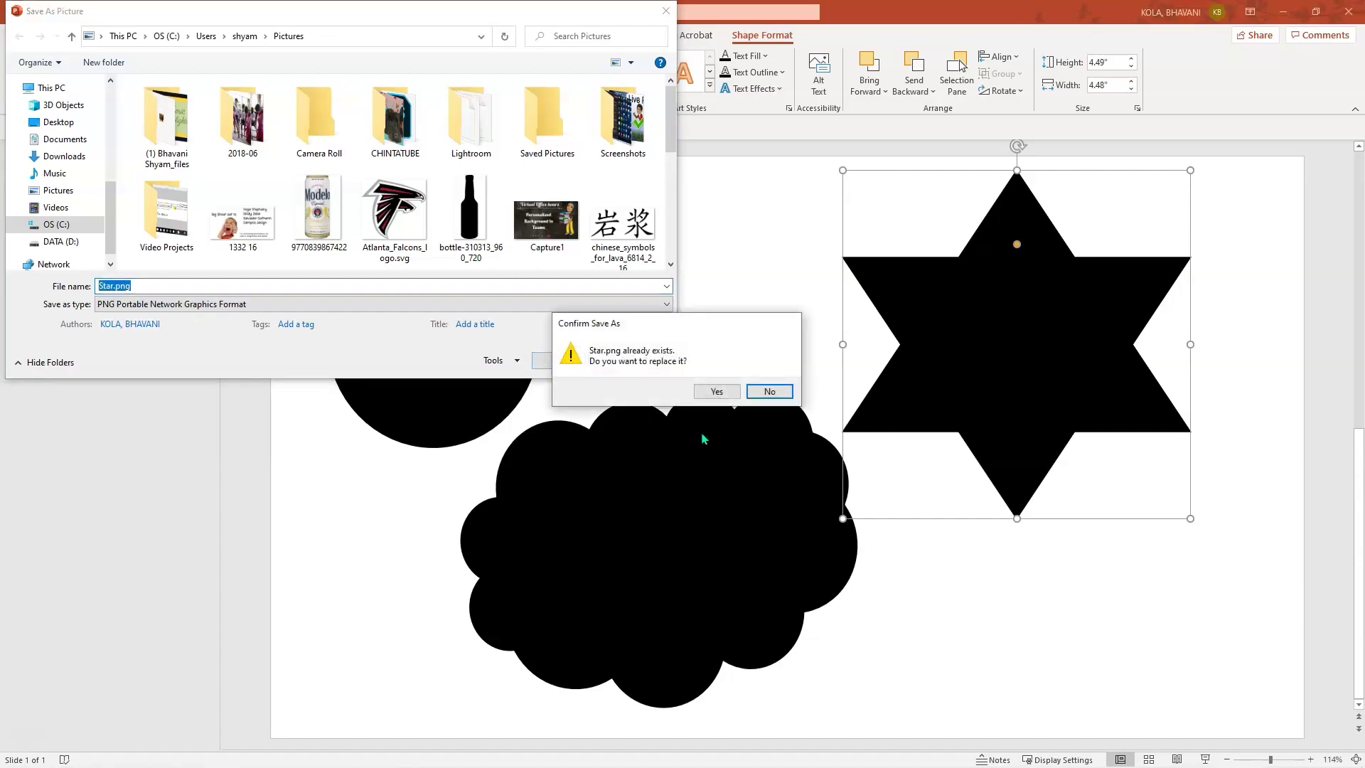
left_click(717, 391)
Step: Save the black cloud shape as a PNG picture in the Pictures folder
left_click(654, 497)
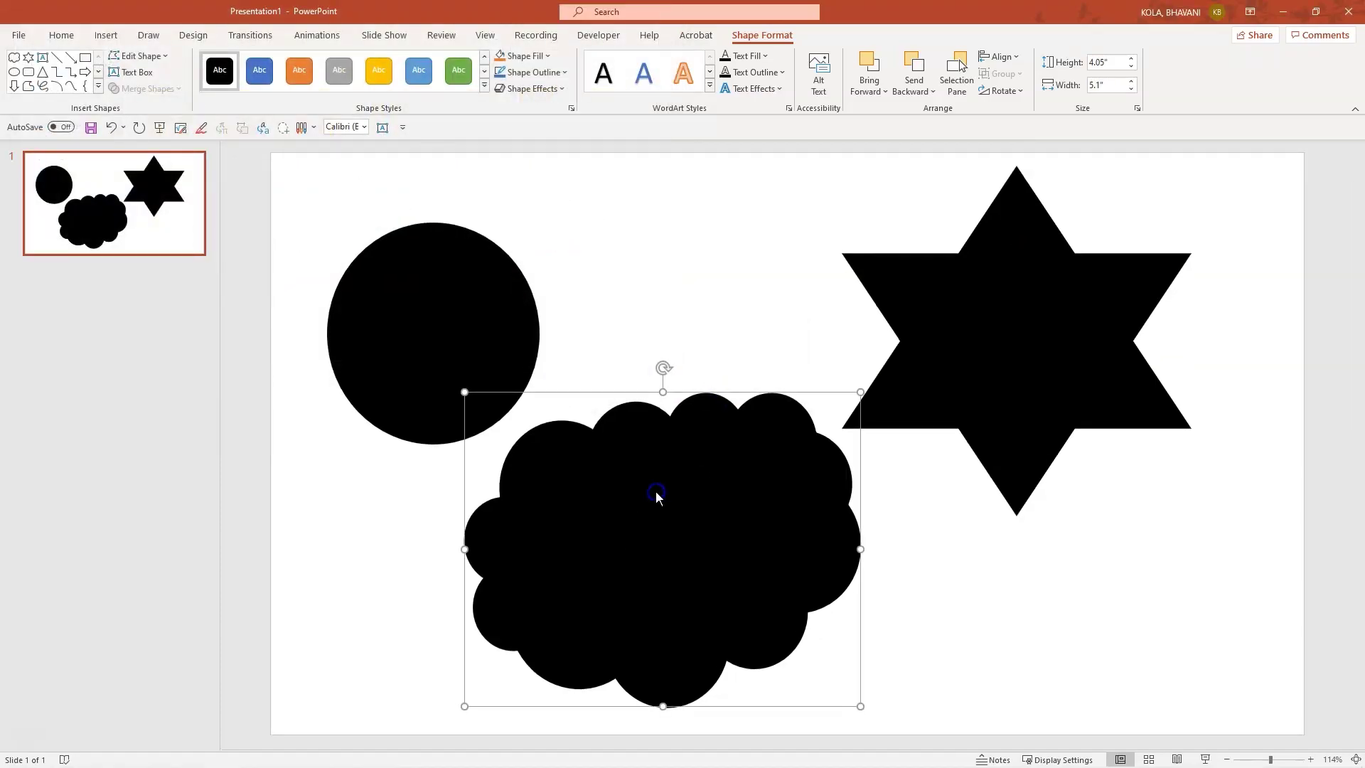
right_click(657, 492)
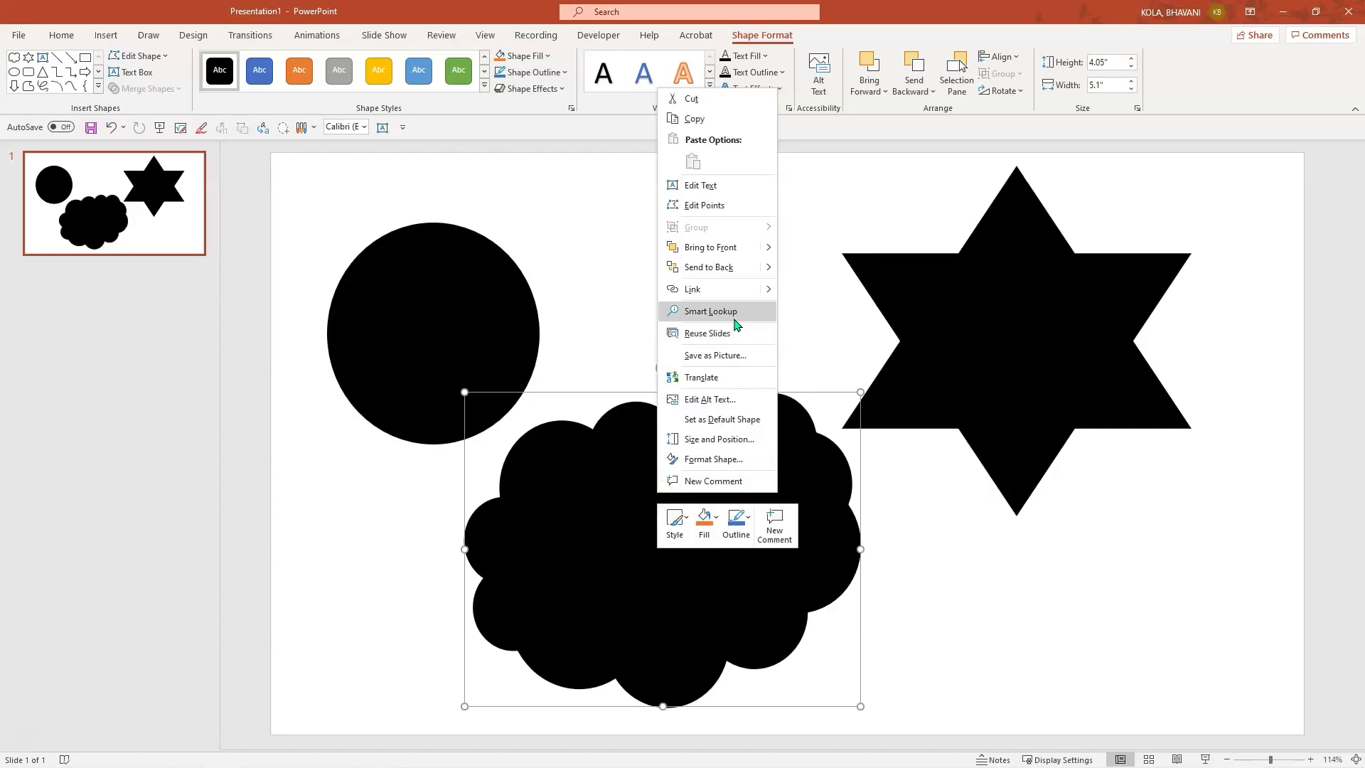
left_click(715, 355)
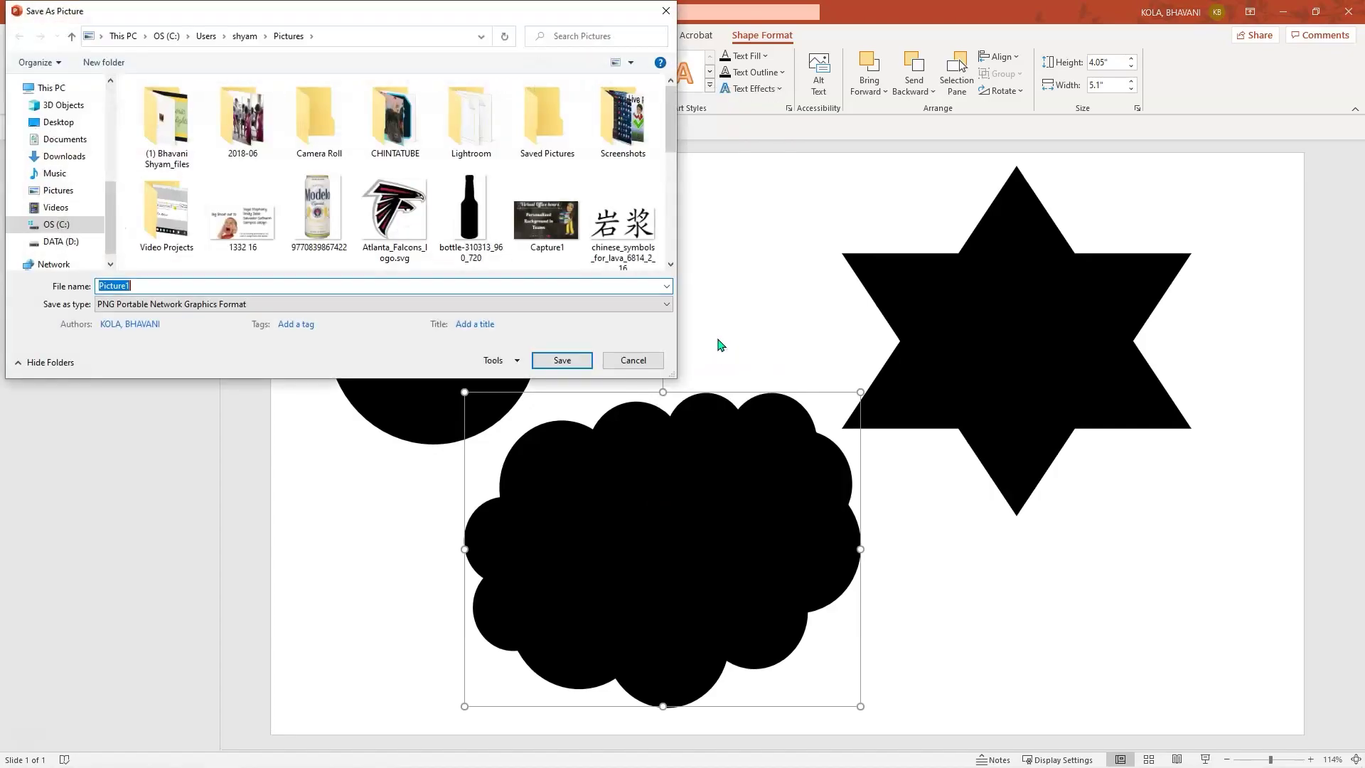
key("Return")
left_click(1113, 550)
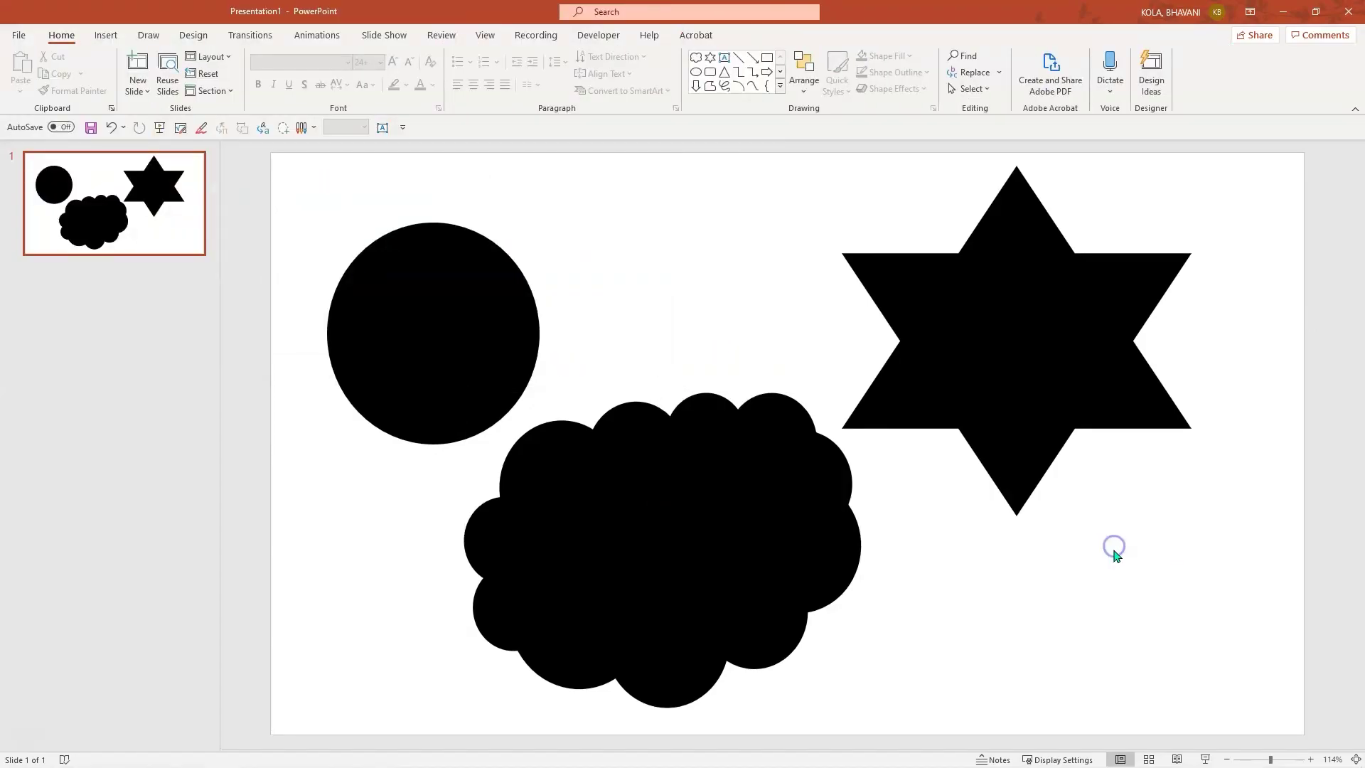
Step: Switch to OBS Studio and add an Image Mask/Blend effect filter to the Video Capture Device 2 source, keeping the default filter name
mouse_move(385, 763)
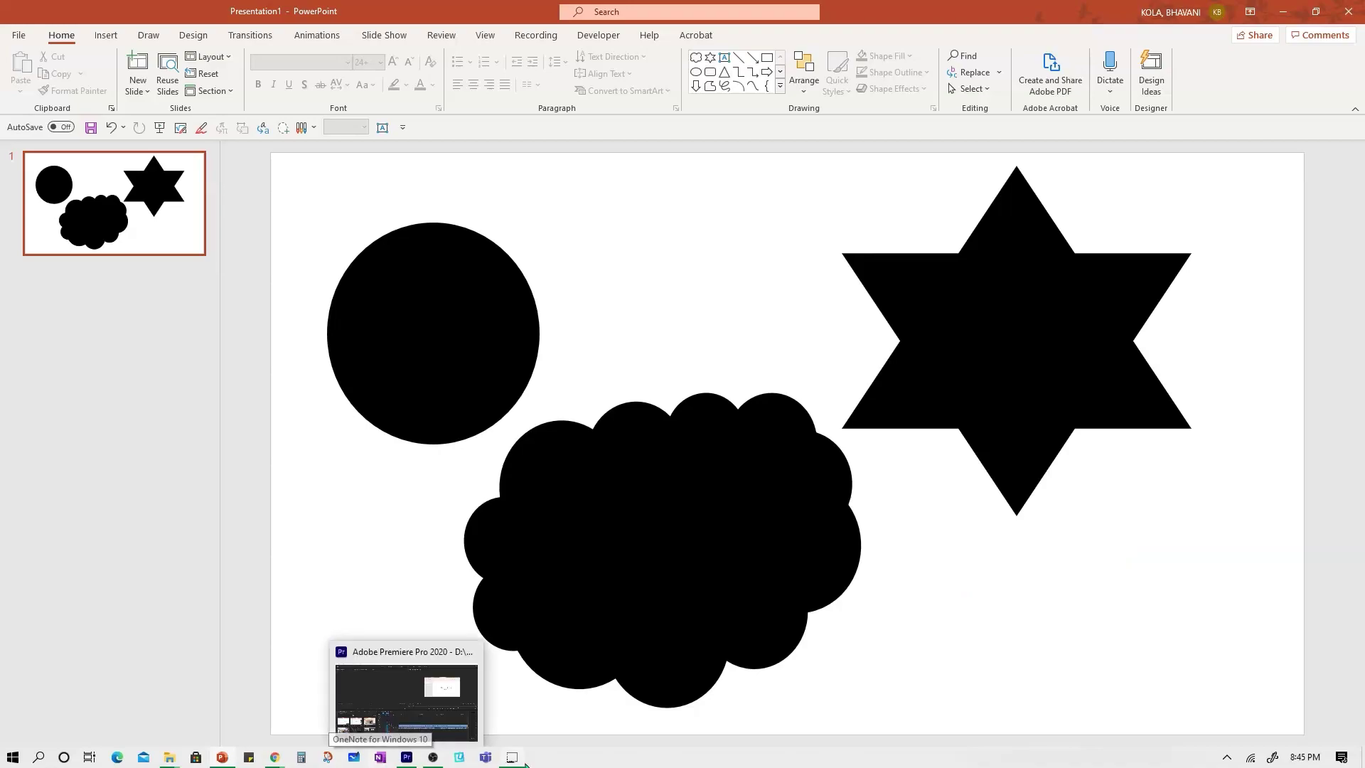
mouse_move(433, 756)
left_click(439, 715)
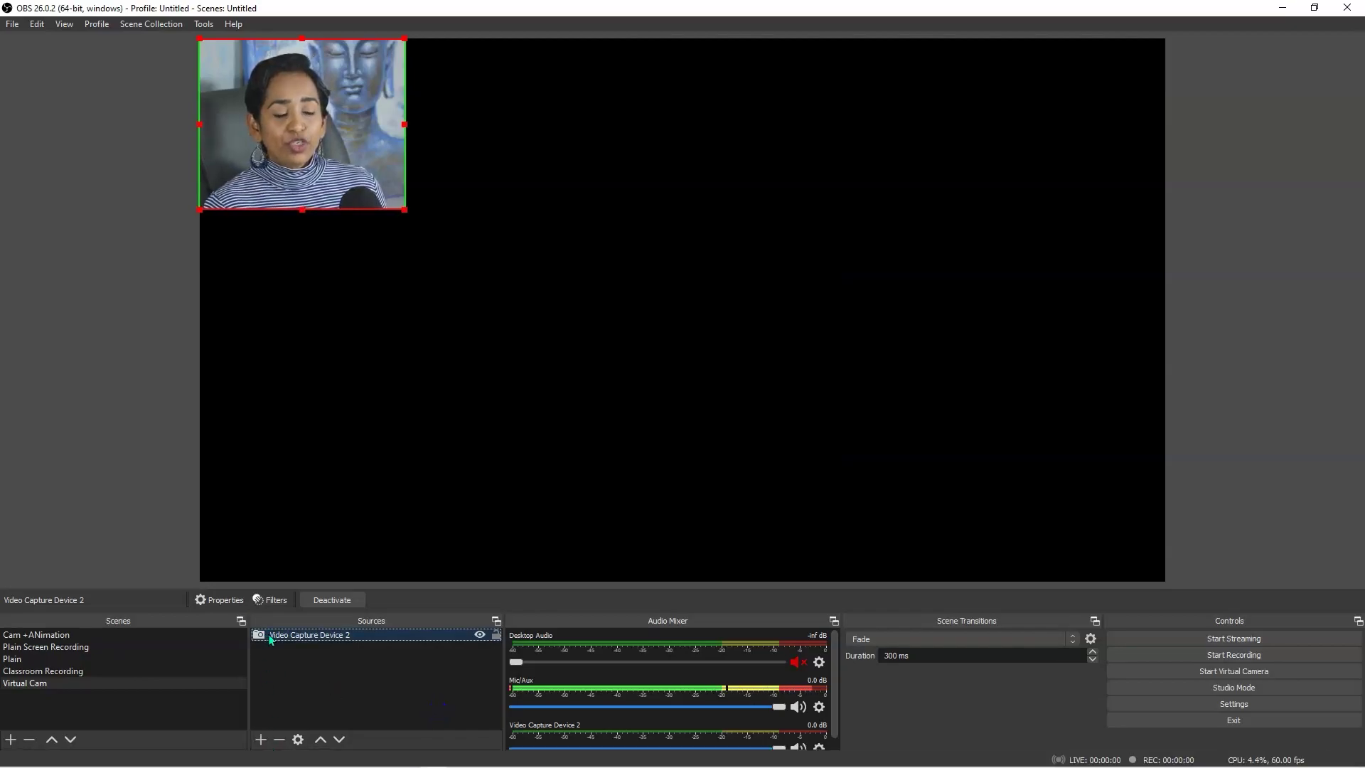
right_click(270, 639)
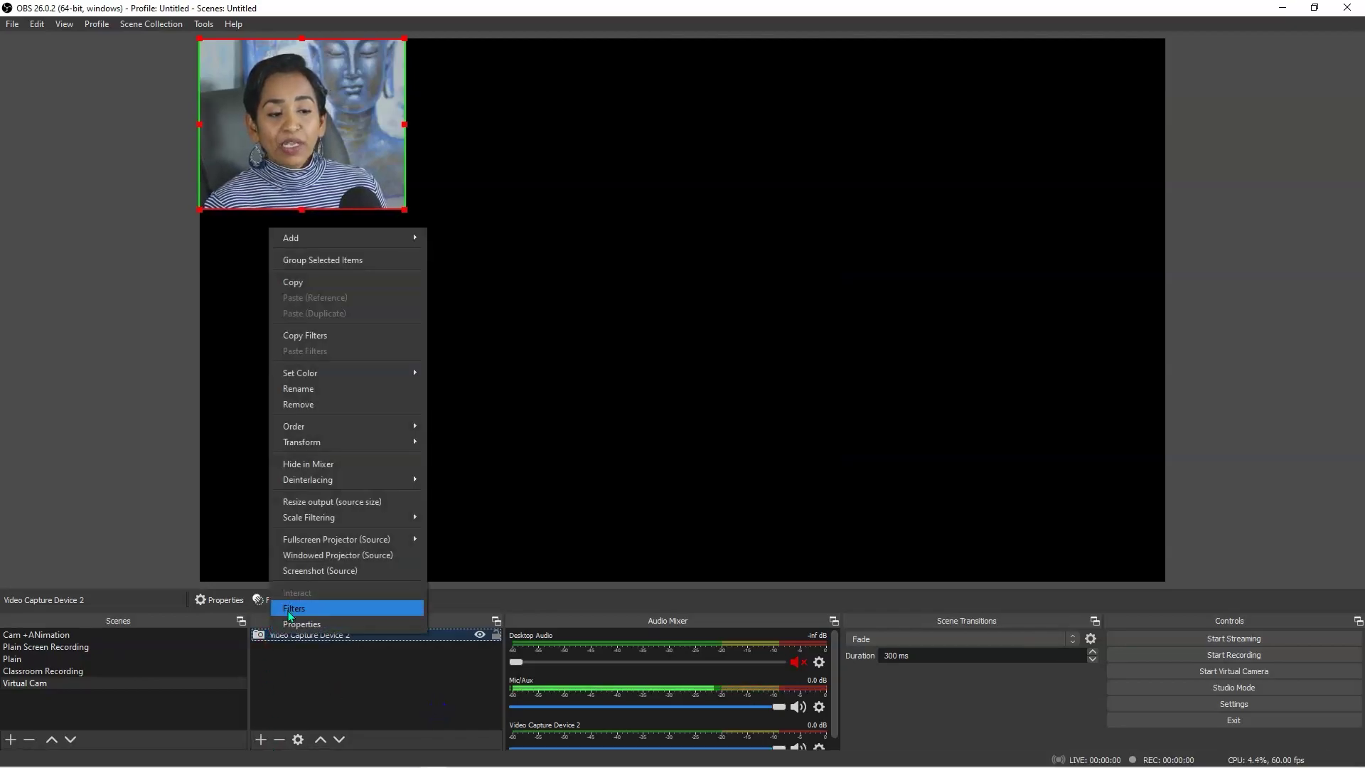
left_click(291, 609)
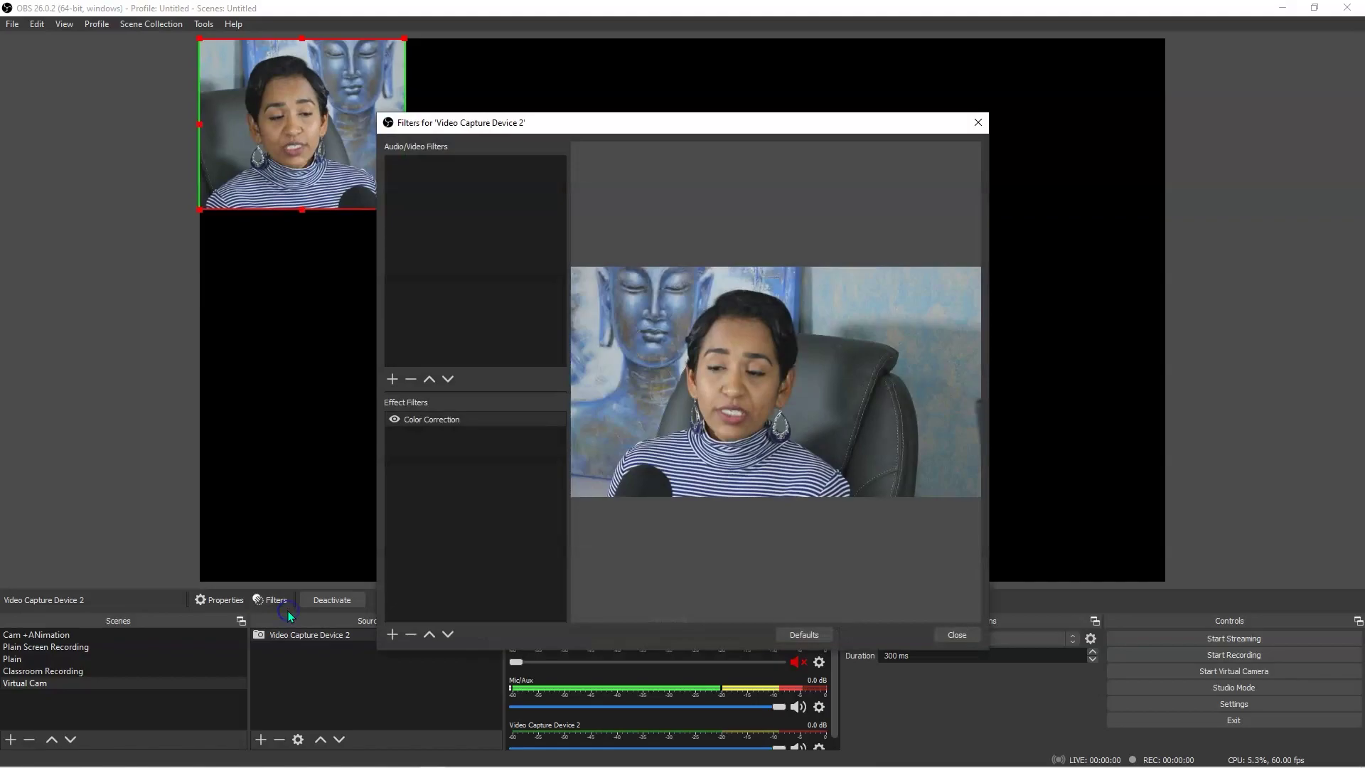
left_click(392, 635)
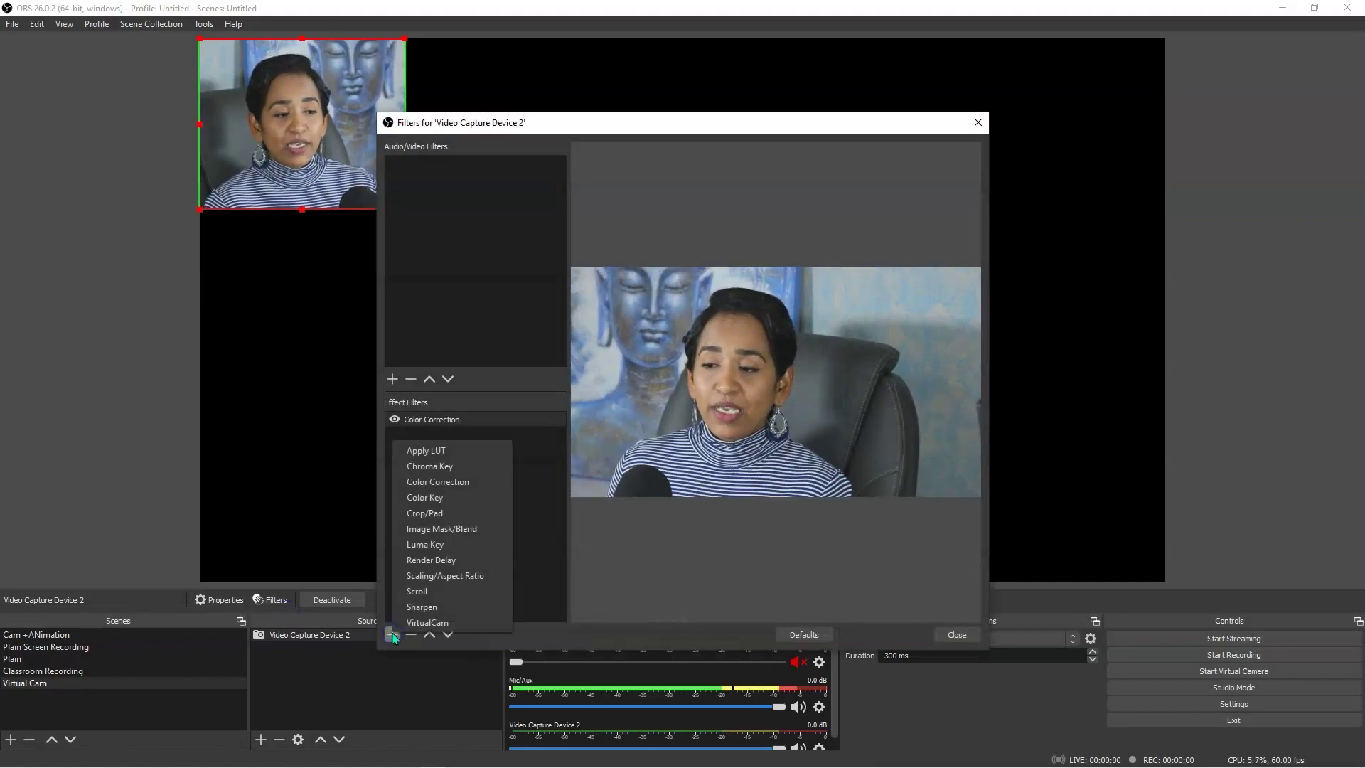
left_click(472, 527)
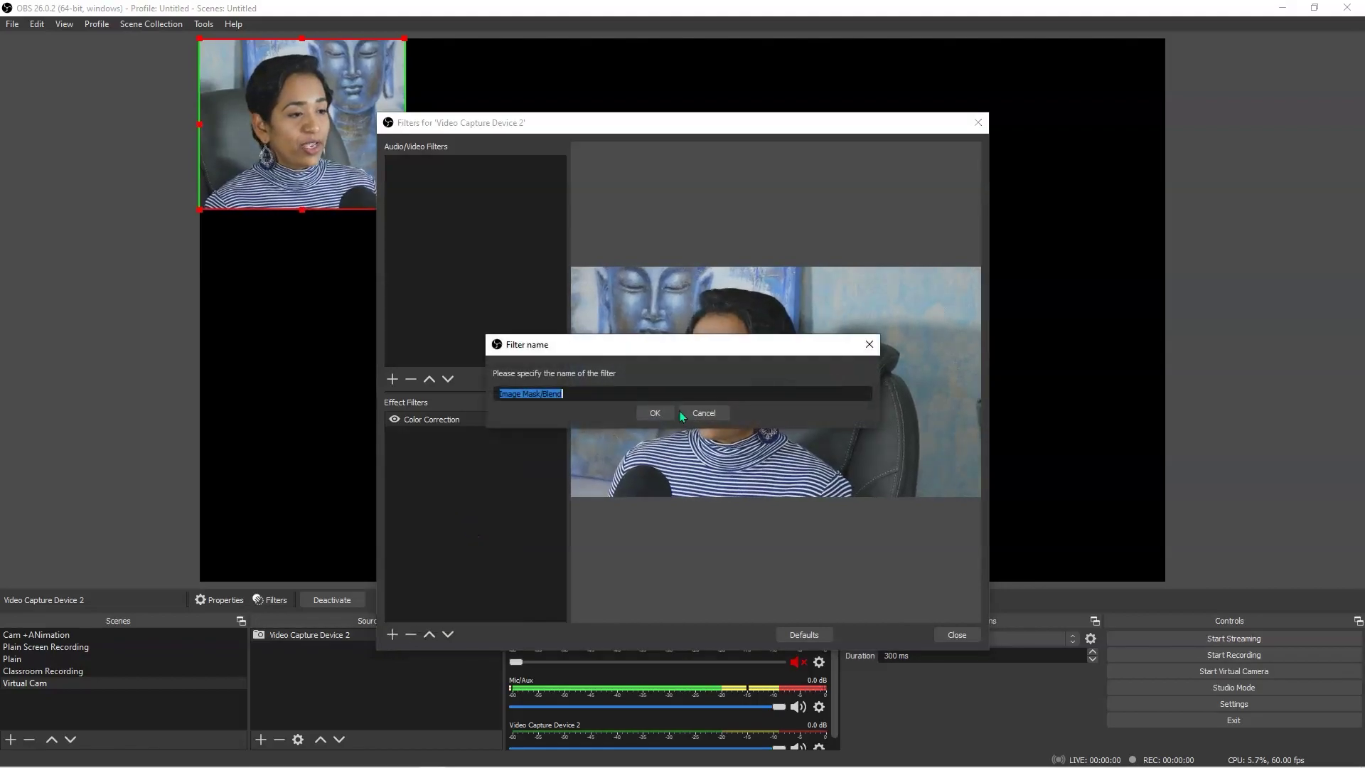
left_click(646, 417)
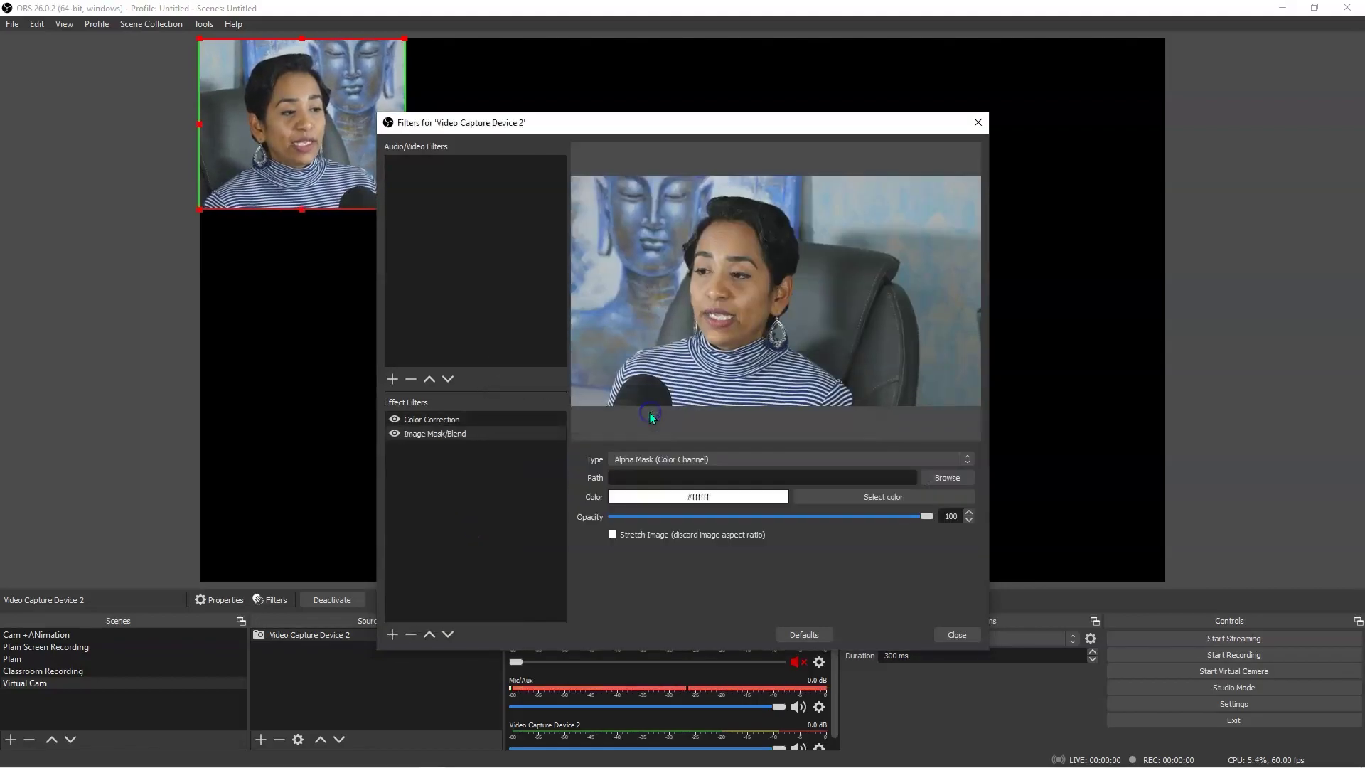
Step: Load Circle.png from the Pictures folder as the image for the Image Mask/Blend filter
left_click(937, 481)
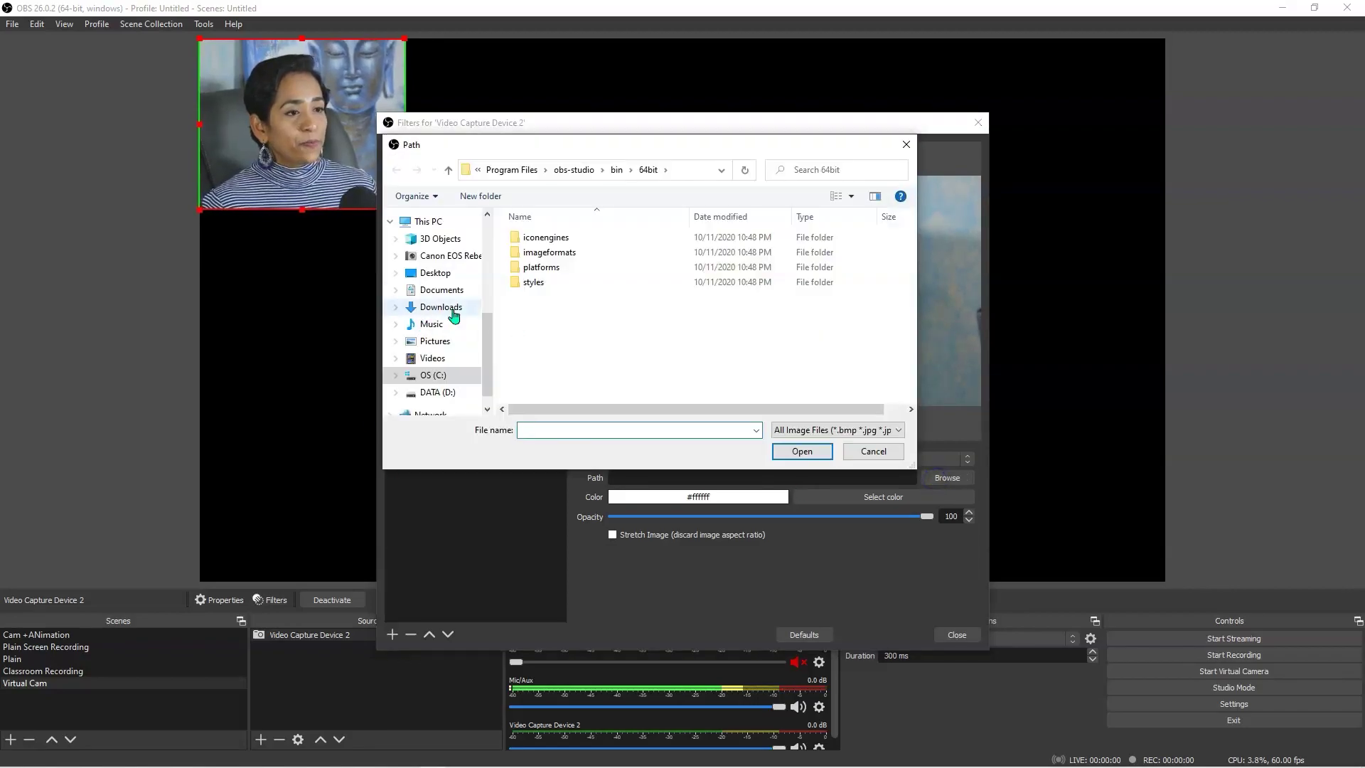
left_click(443, 340)
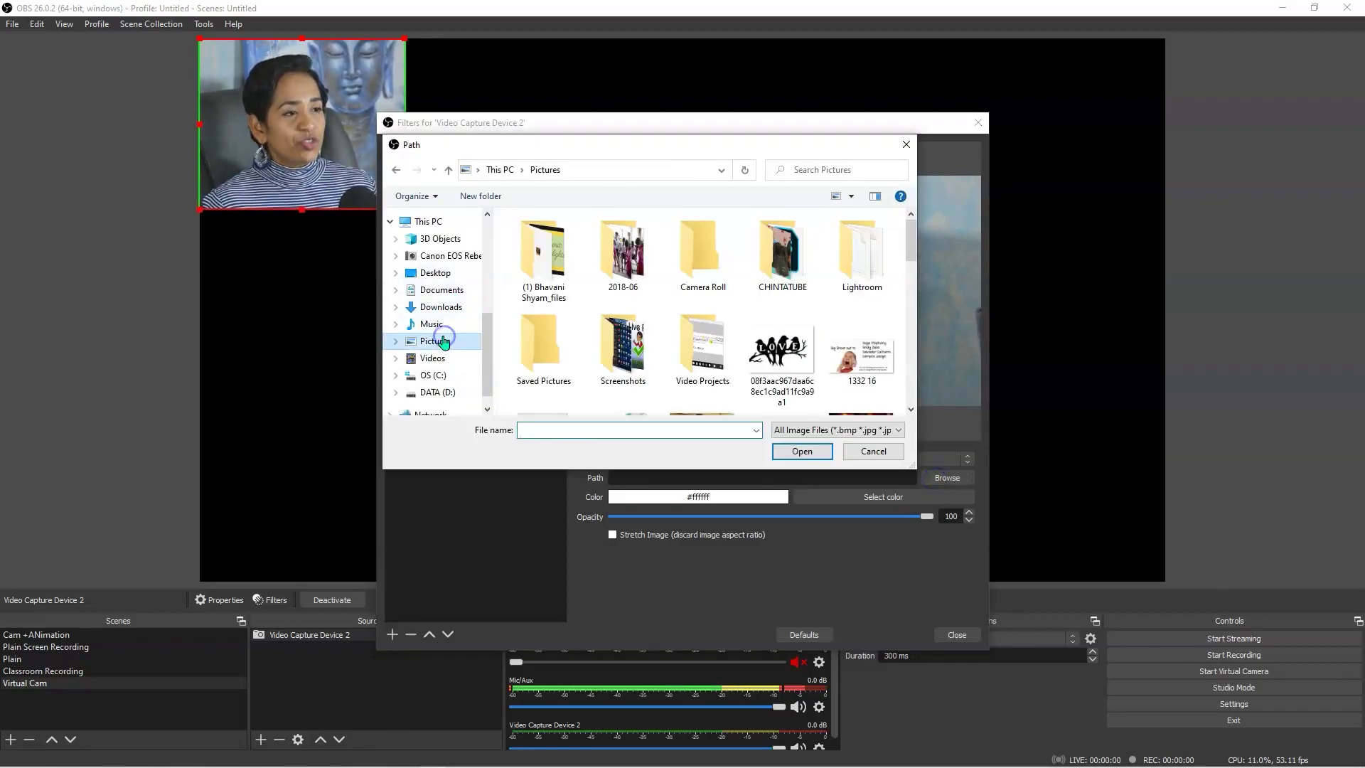
left_click_drag(913, 237, 905, 306)
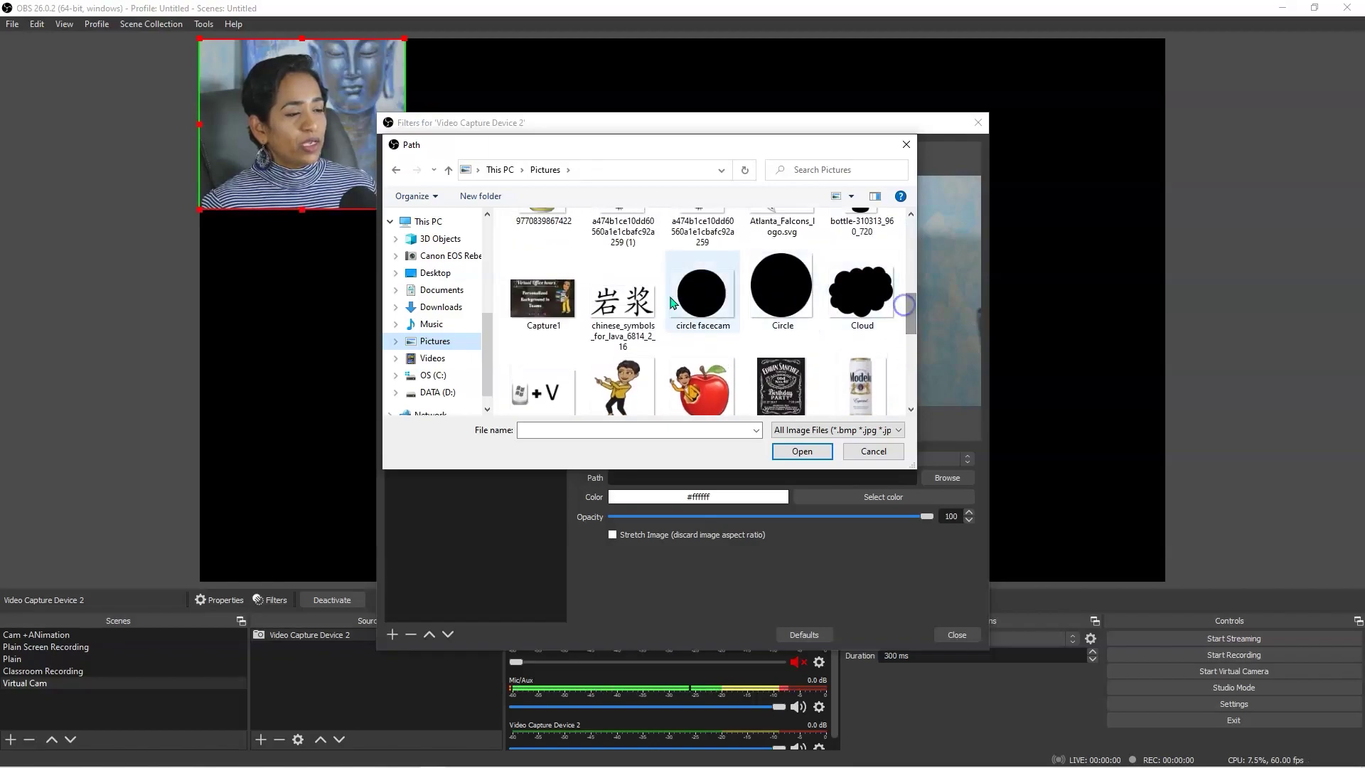
left_click(801, 455)
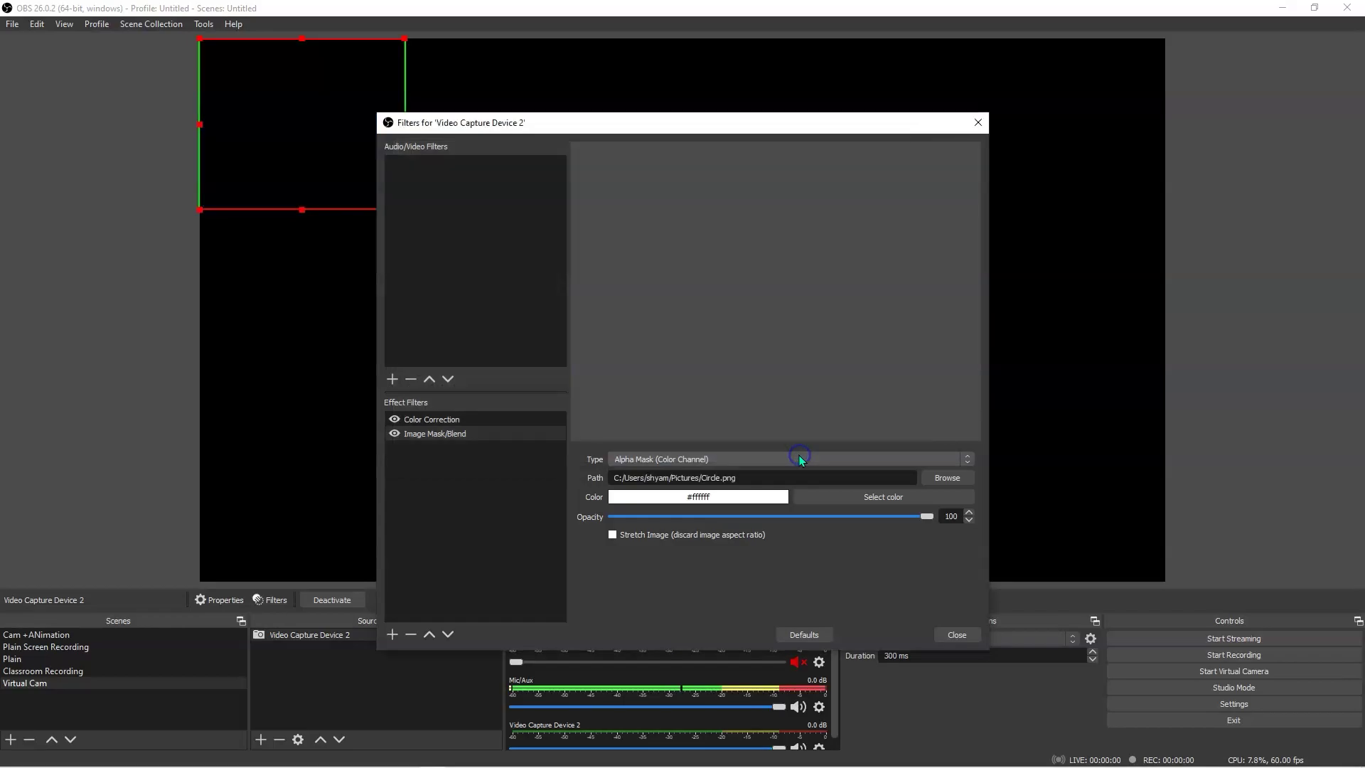
Step: Set the mask filter's type to Alpha Mask (Alpha Channel) and close the filter settings
left_click(968, 461)
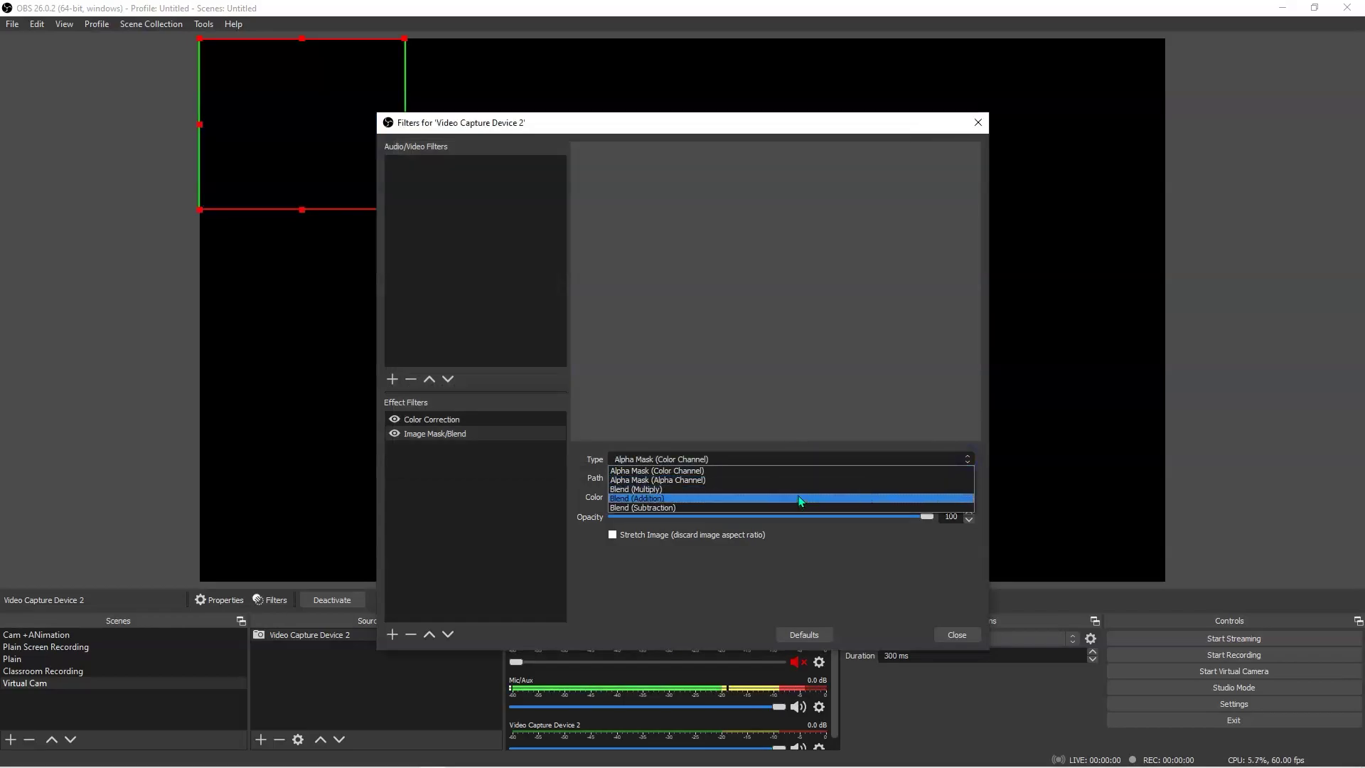
left_click(799, 481)
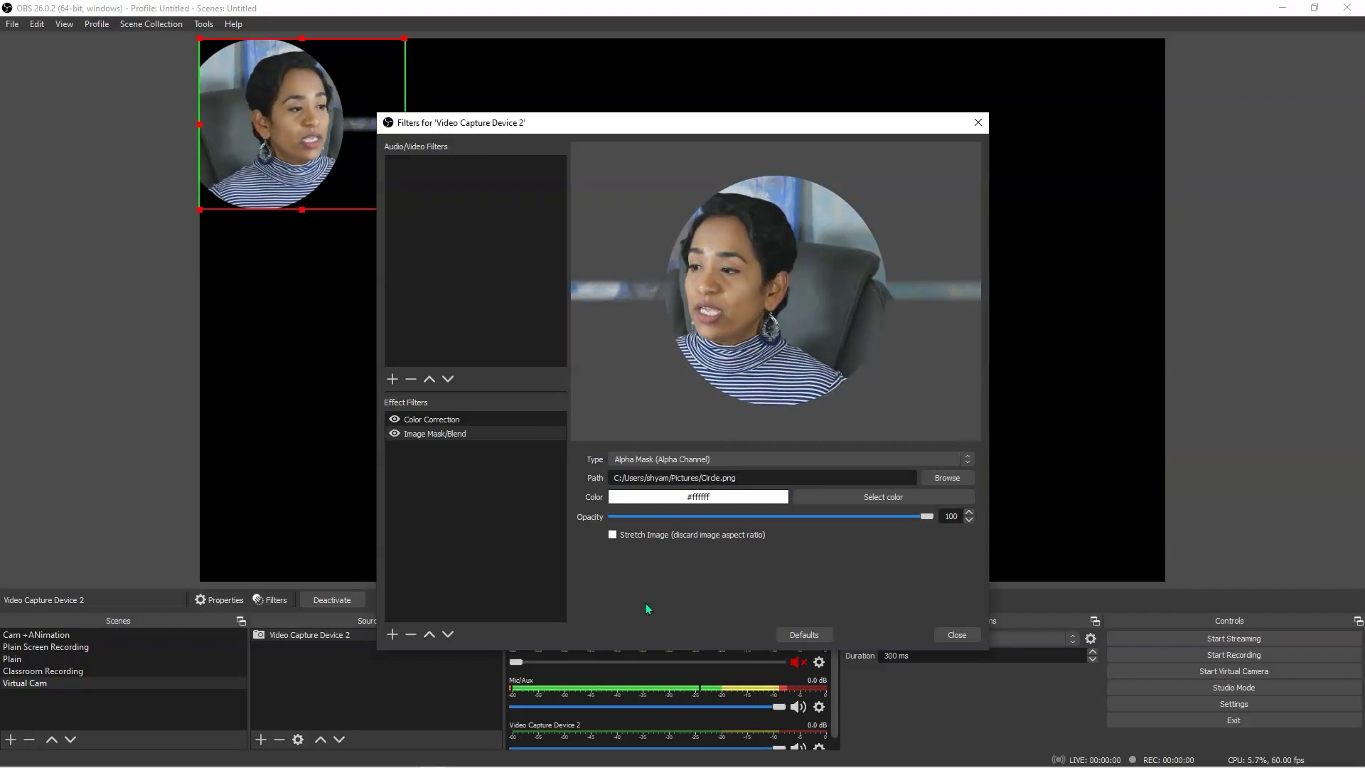
left_click(958, 634)
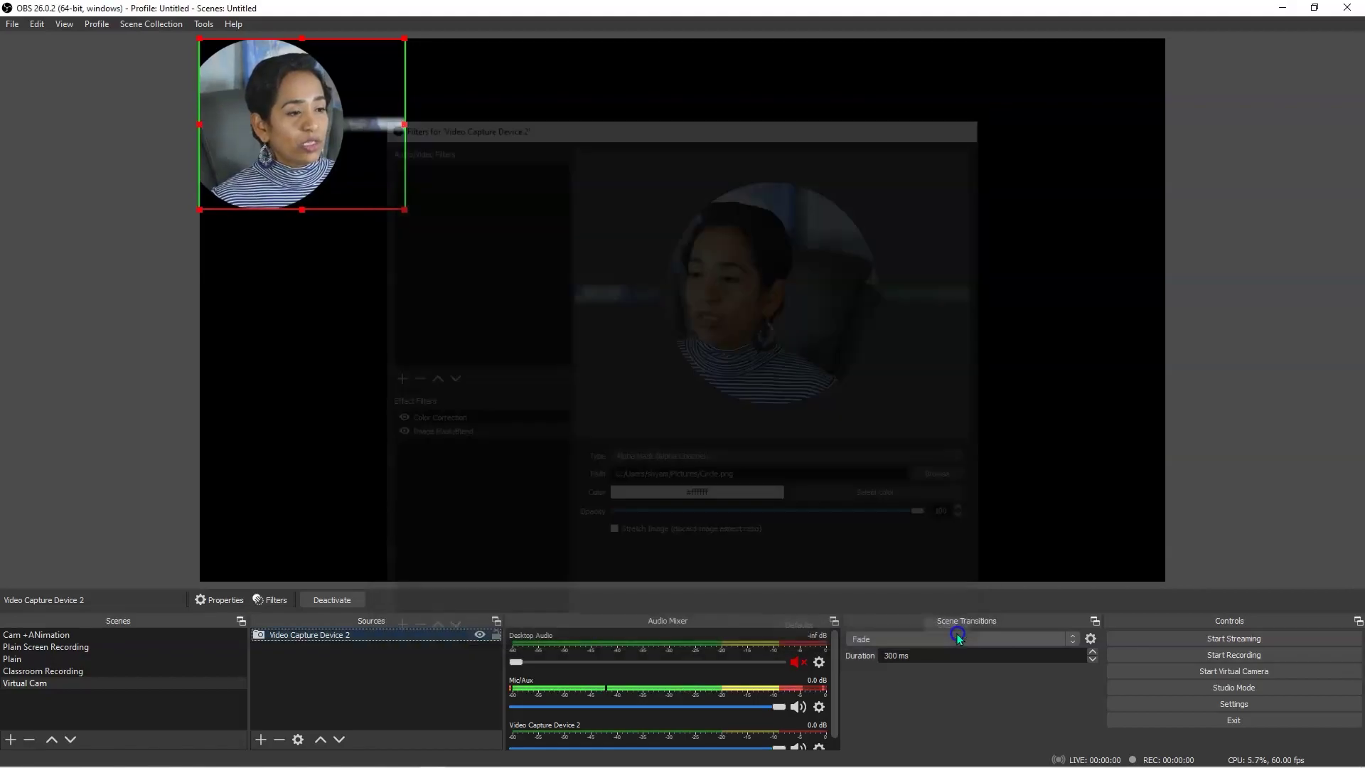
Step: Adjust the camera source's left and right crop to fit the whole circle, and place it near the canvas's upper-left corner
left_click_drag(291, 124, 386, 113)
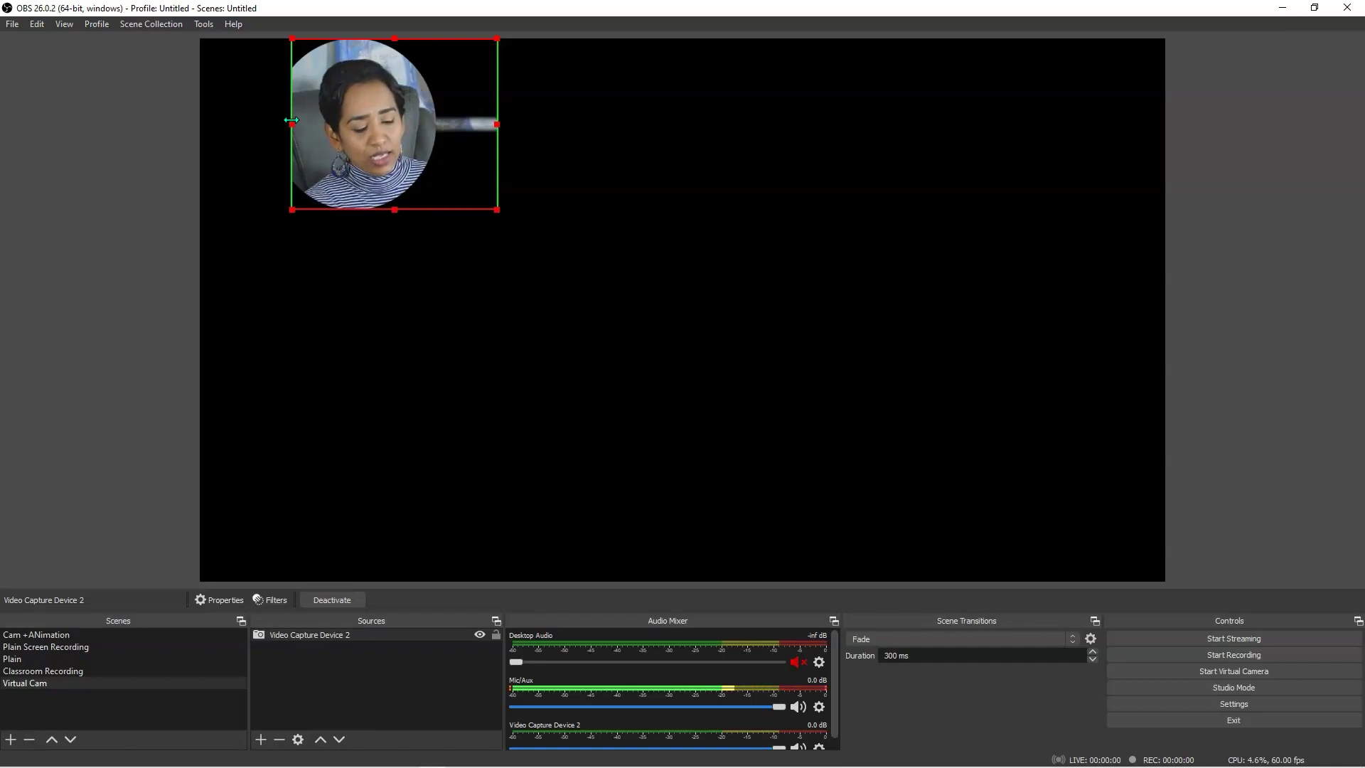
left_click_drag(284, 124, 273, 124)
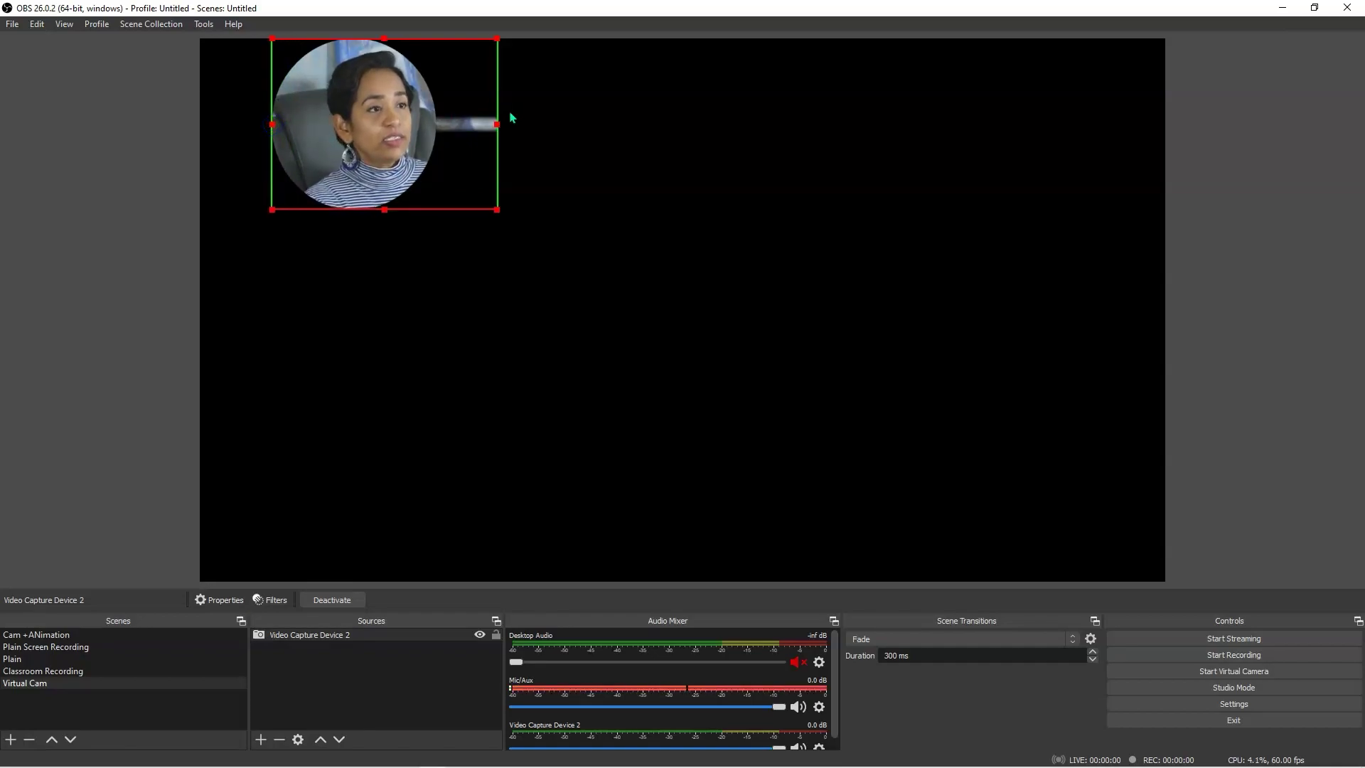
left_click_drag(496, 123, 450, 121)
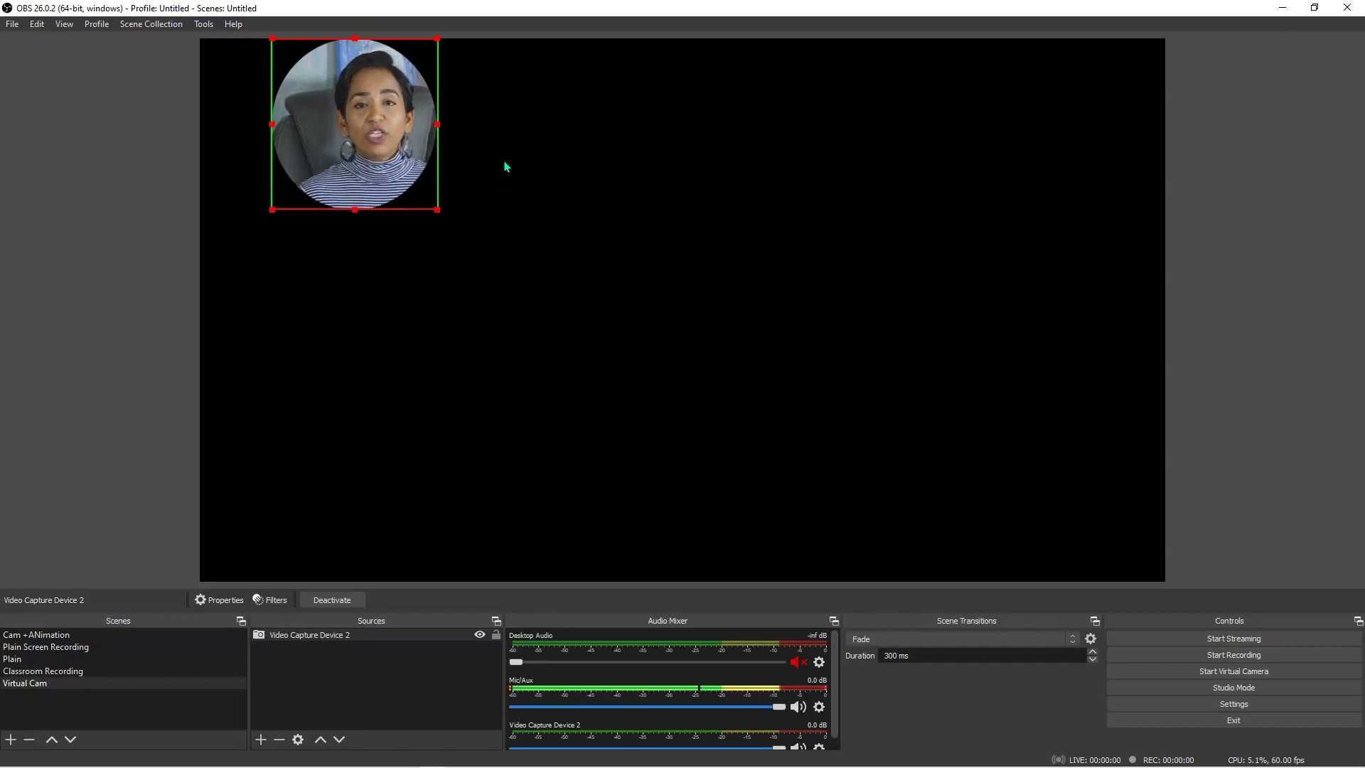
left_click_drag(400, 114, 267, 140)
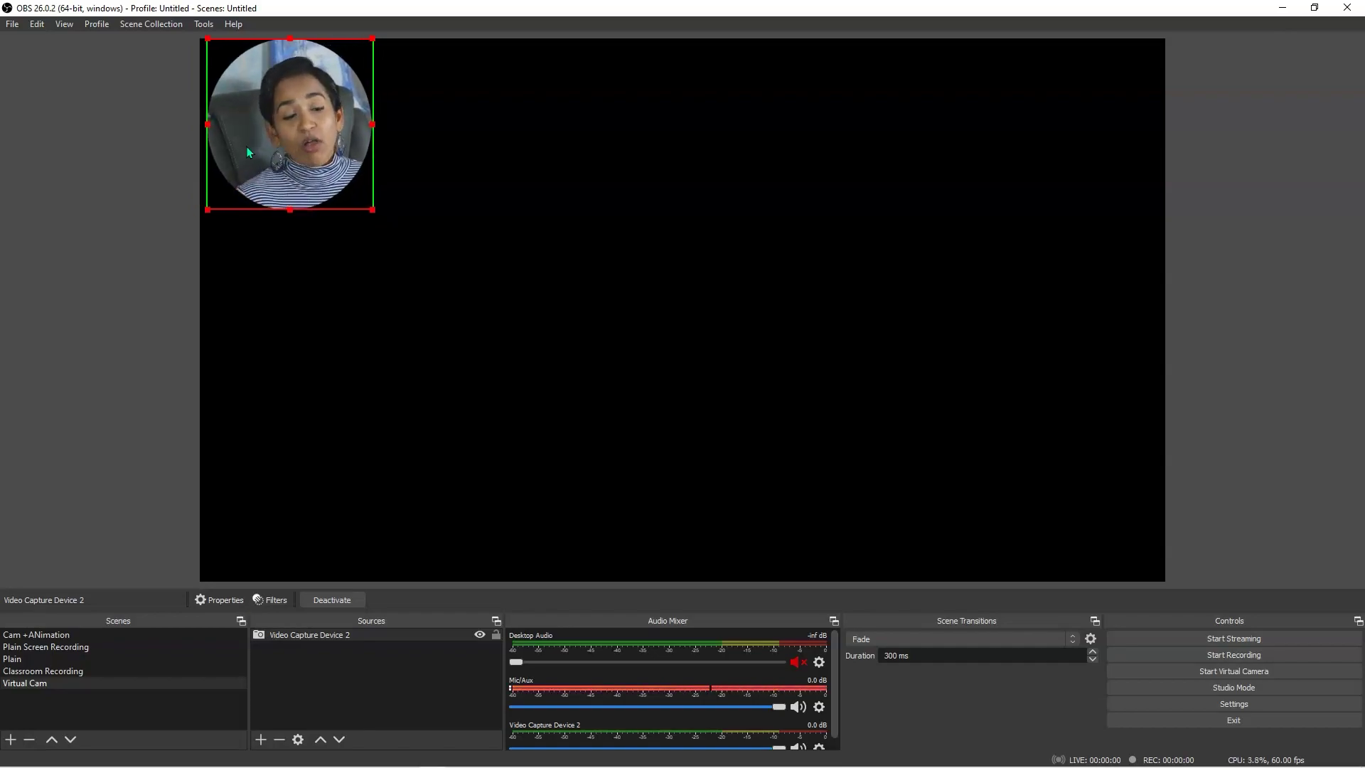
Step: Change the camera source's Image Mask/Blend filter image to Star.png from the Pictures folder
right_click(302, 638)
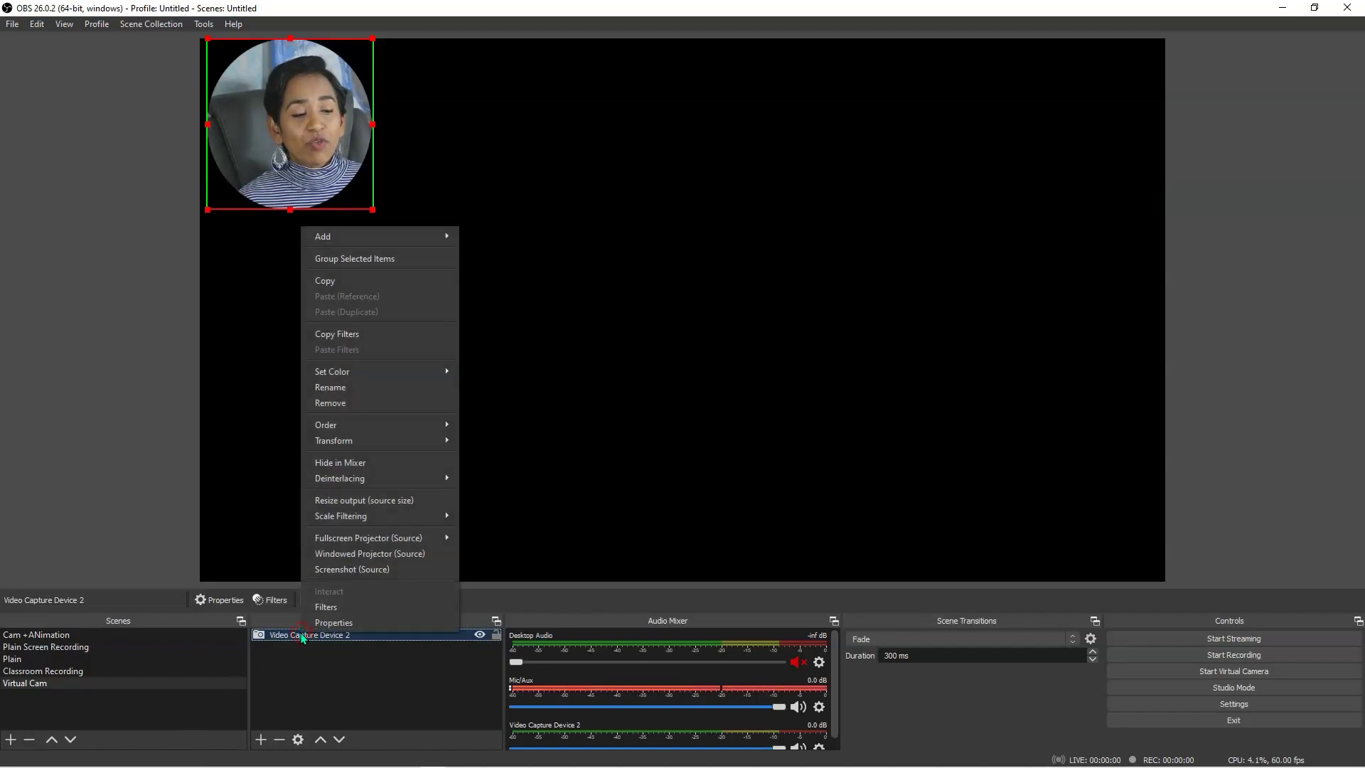
left_click(327, 607)
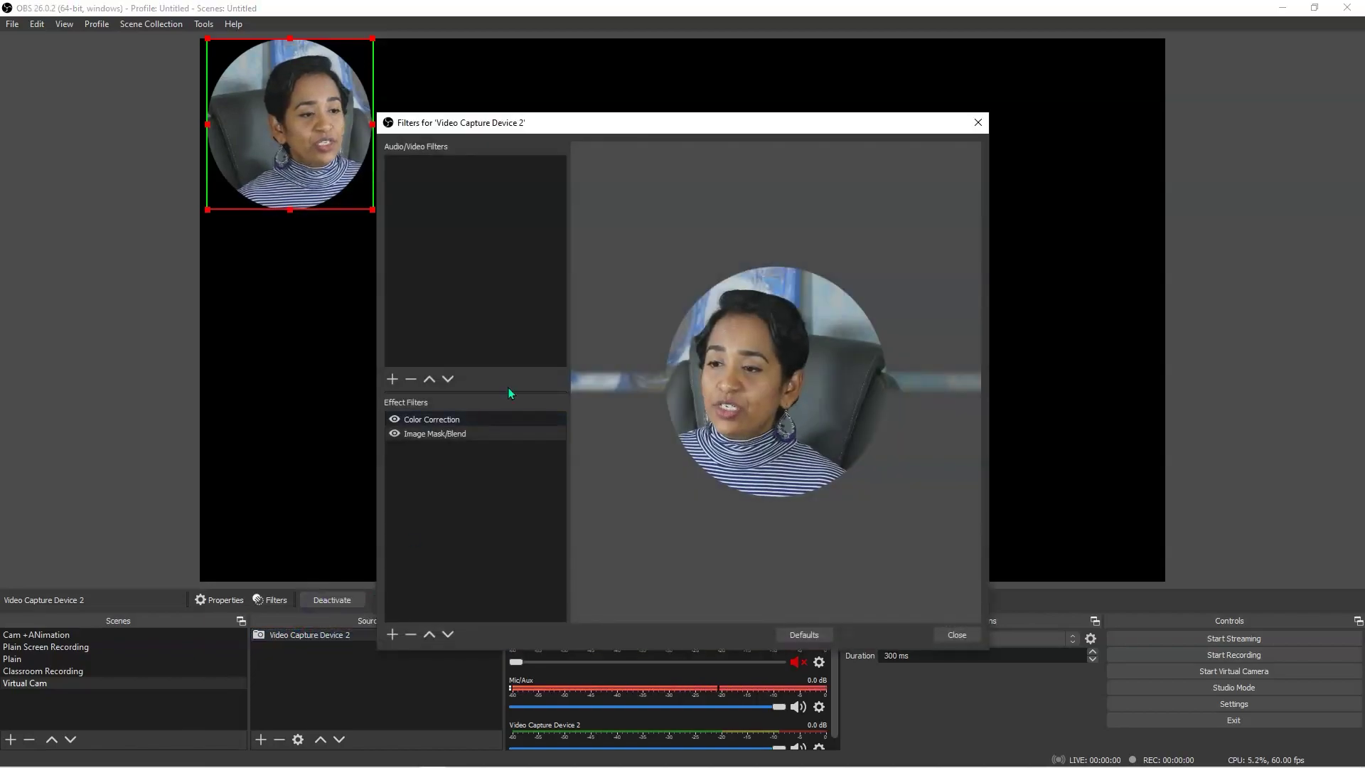
left_click(457, 434)
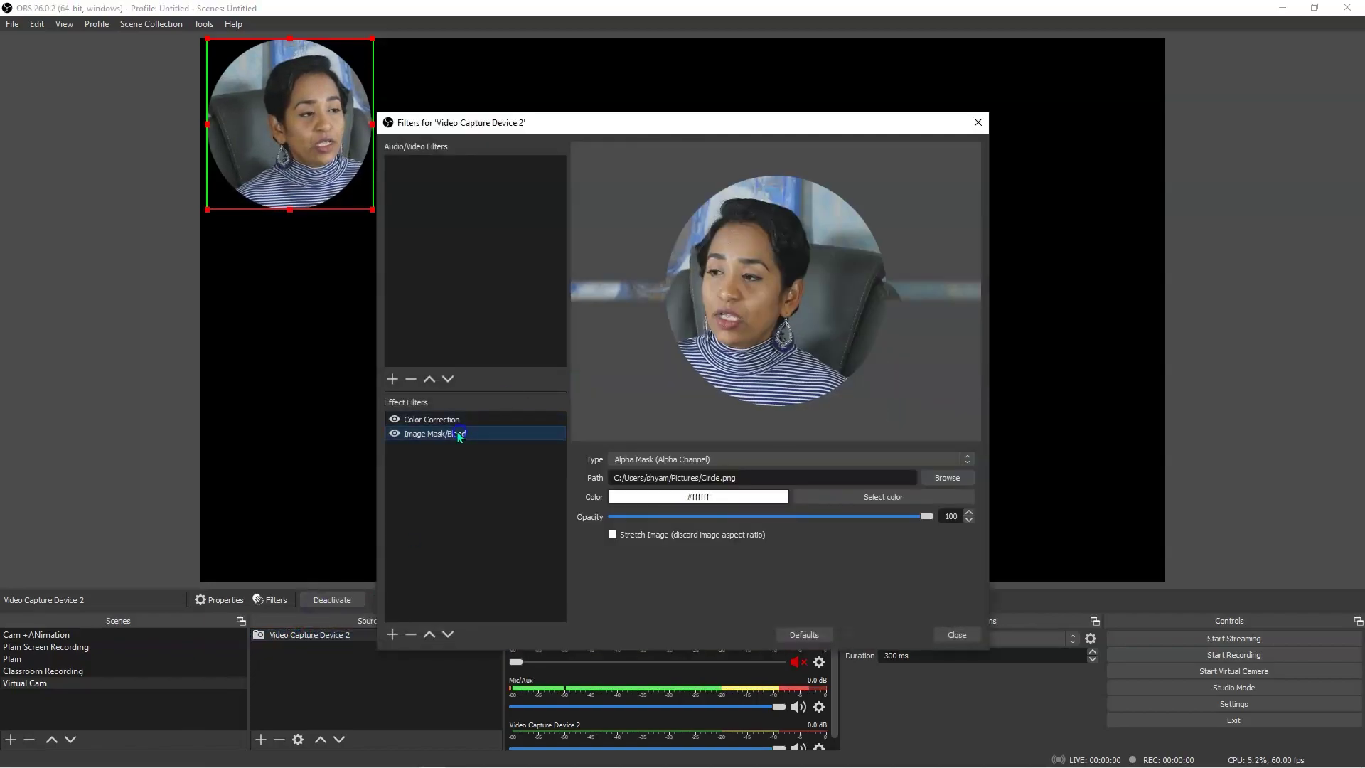
left_click(947, 478)
left_click_drag(910, 245, 909, 370)
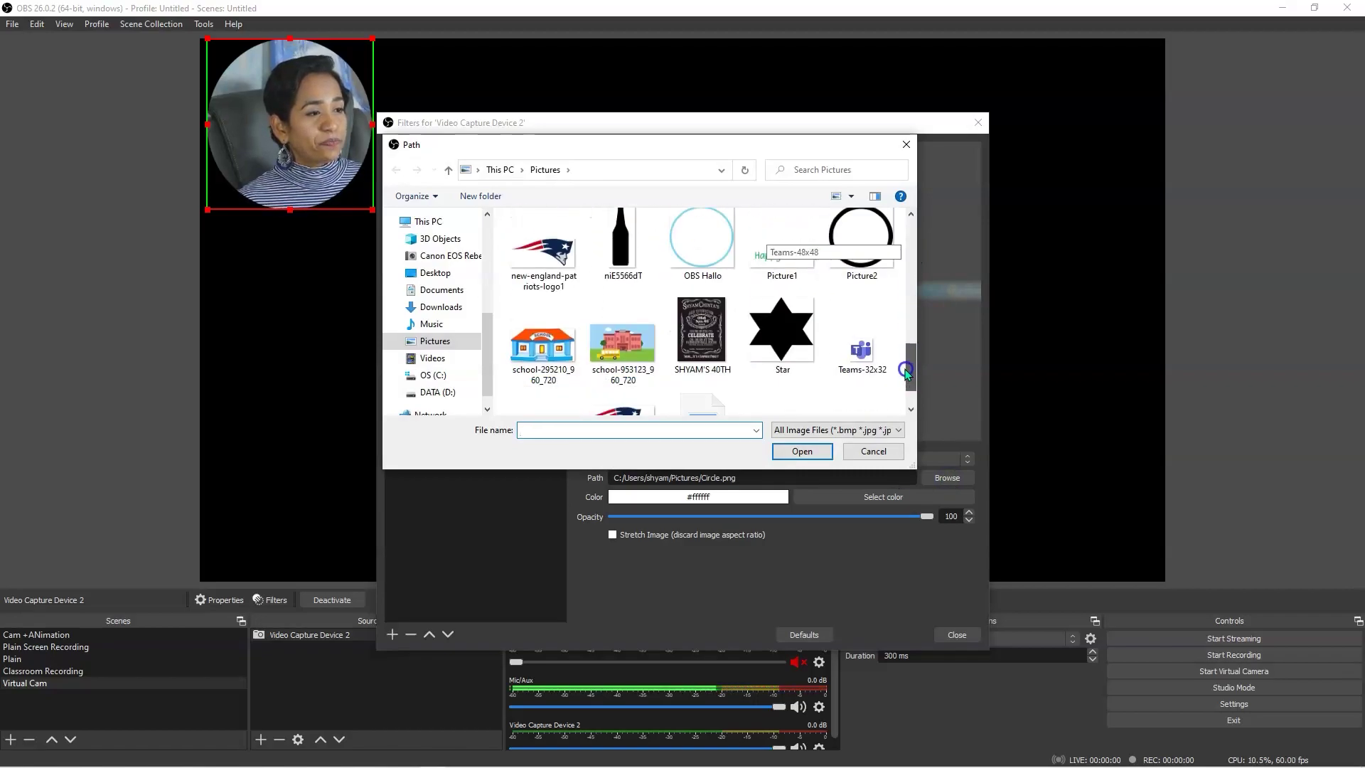
left_click(783, 340)
left_click(792, 454)
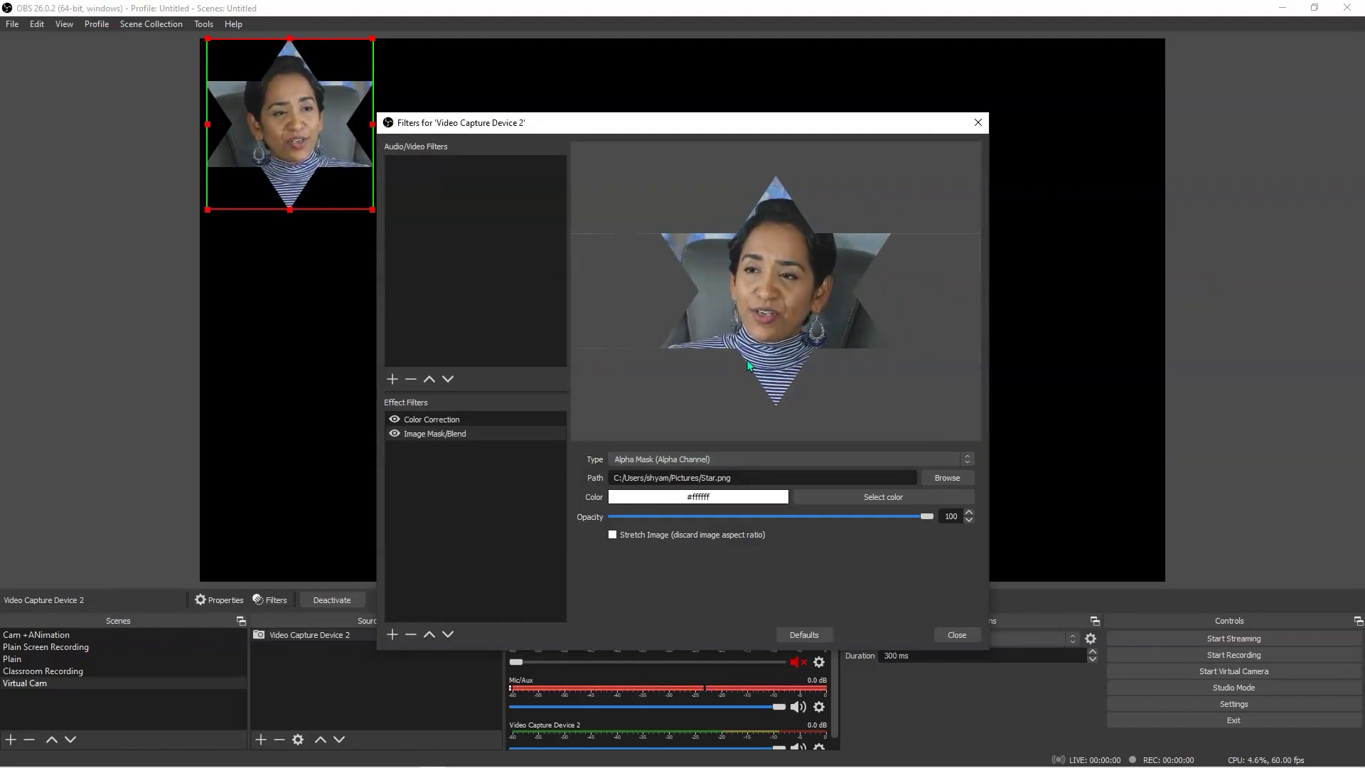
Step: Replace the mask filter's image with Cloud.png from the Pictures folder
left_click(939, 480)
left_click_drag(911, 226, 919, 327)
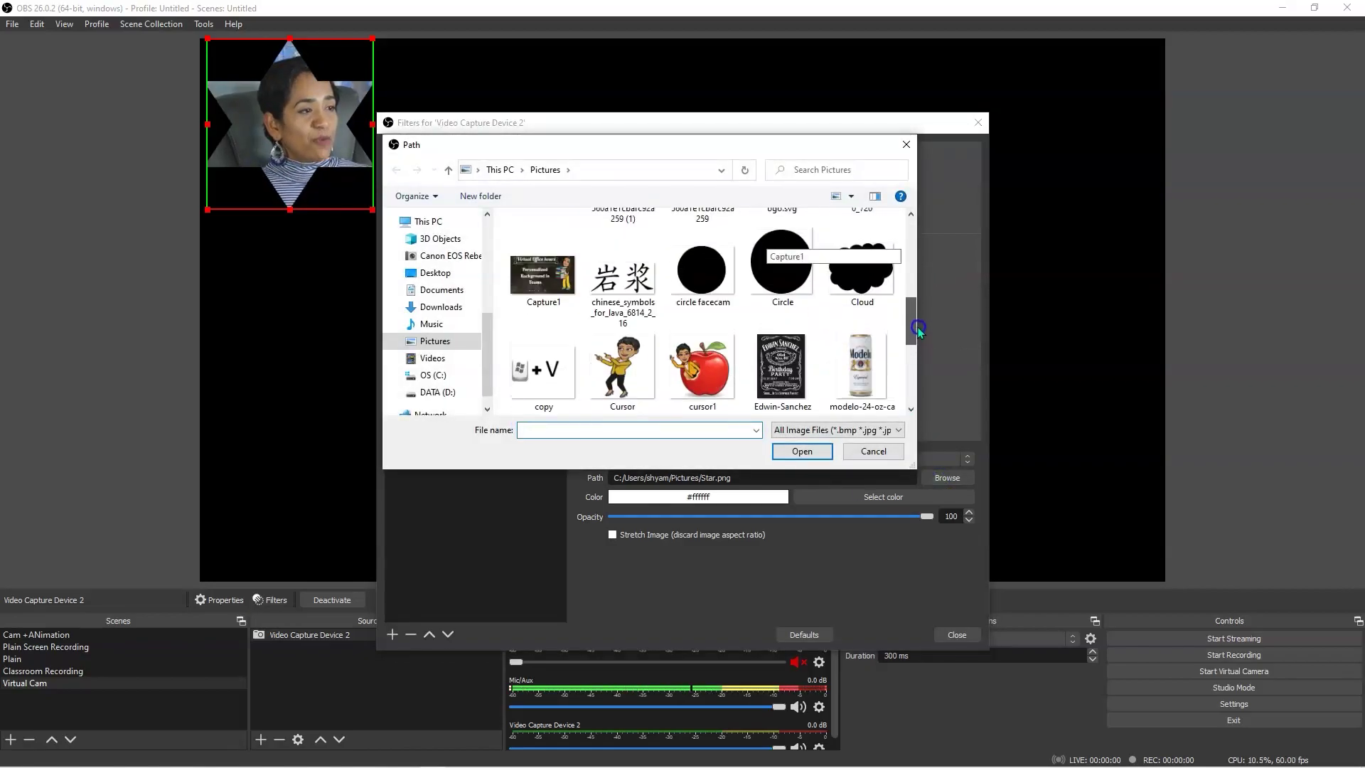
left_click(866, 297)
left_click(804, 452)
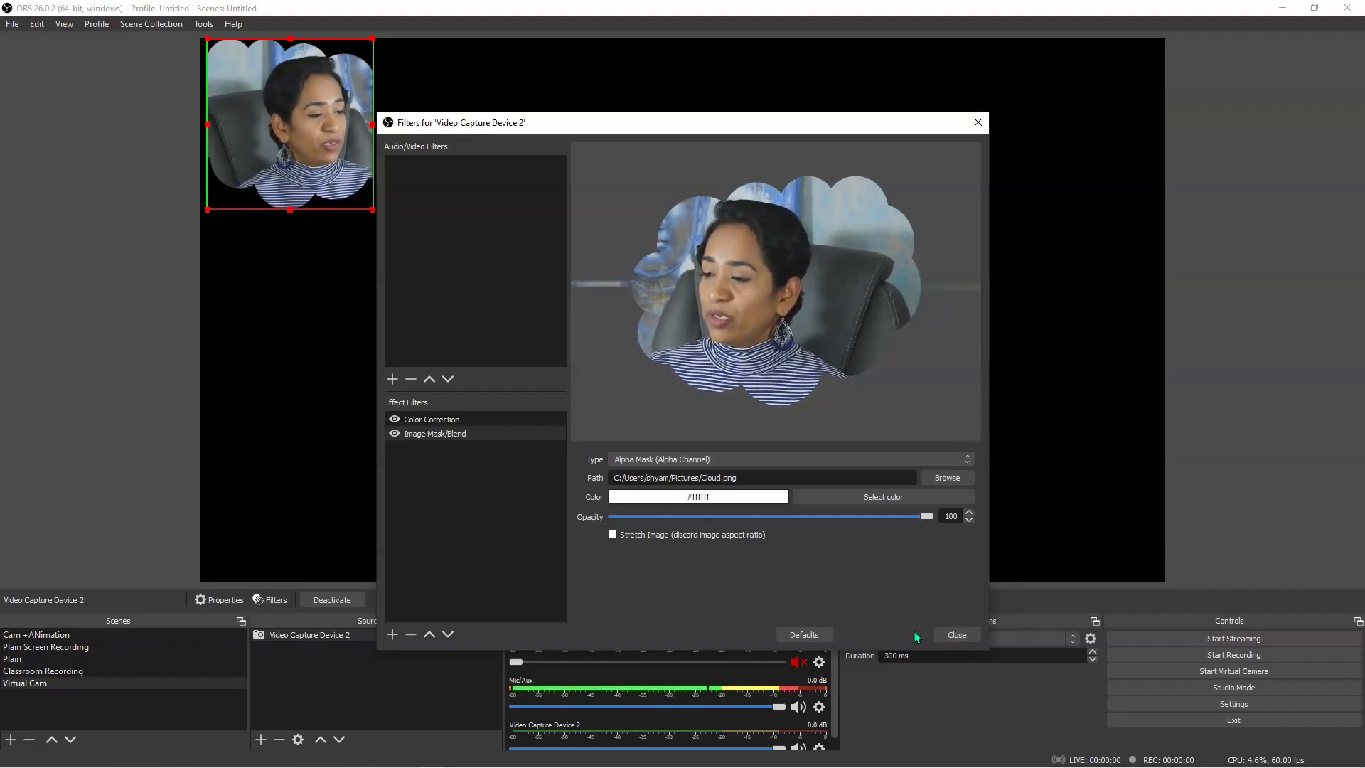
Step: Close the filter settings, switch to PowerPoint, and open the recent presentation 9.2.1
left_click(959, 643)
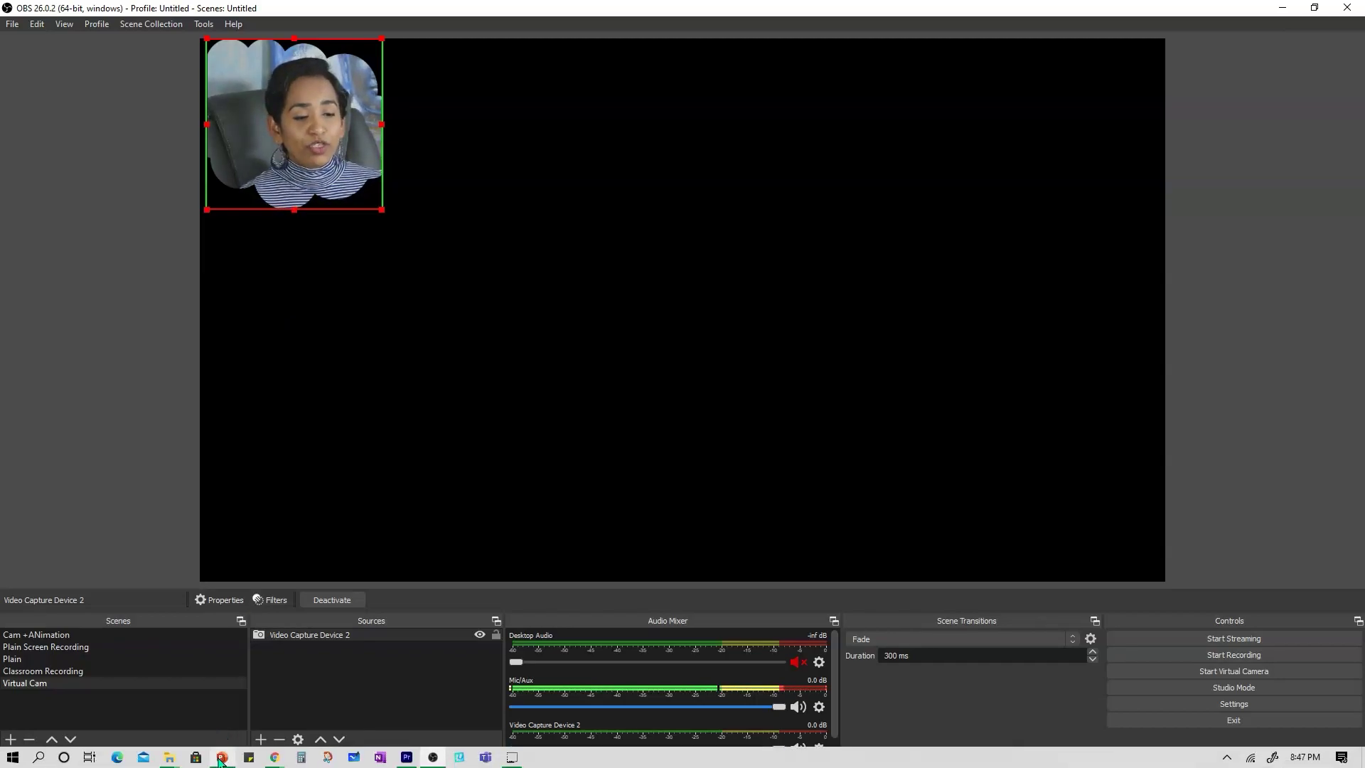
left_click(223, 759)
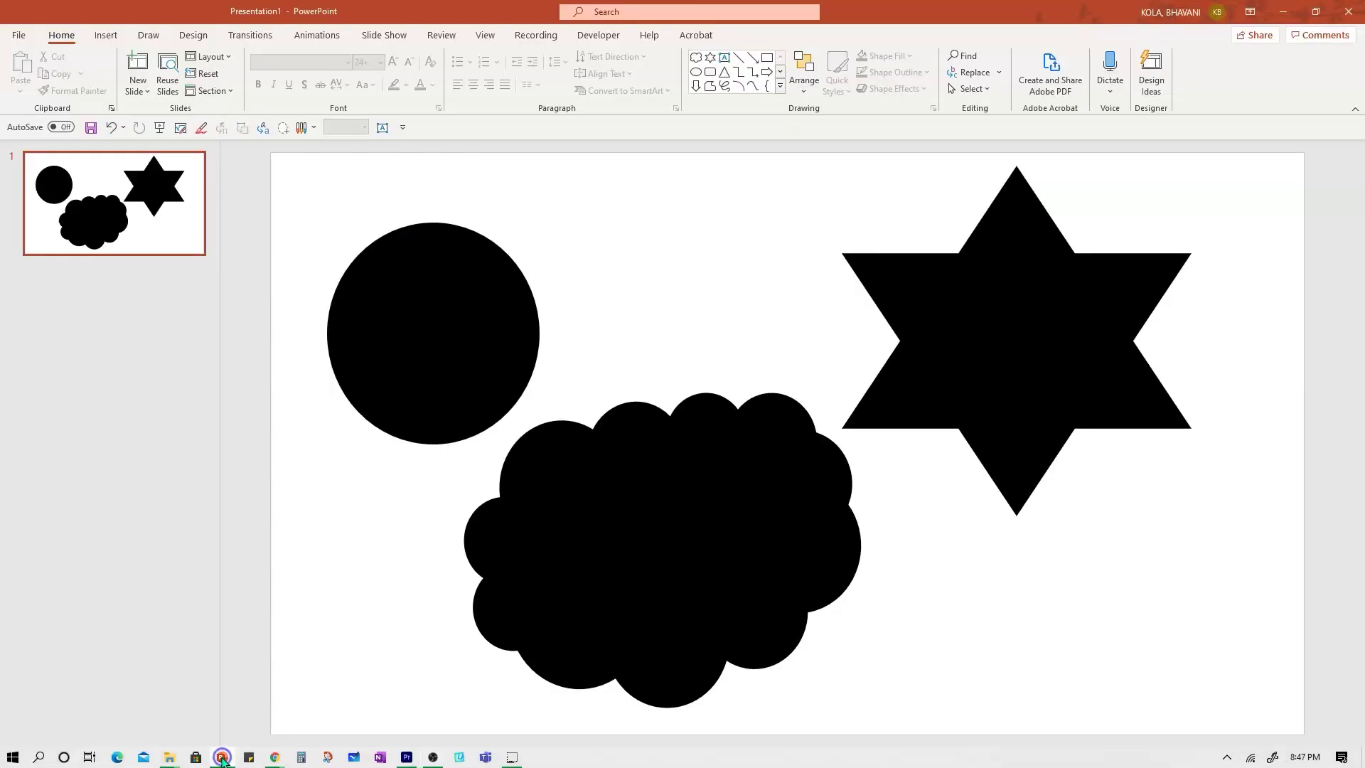
left_click(19, 37)
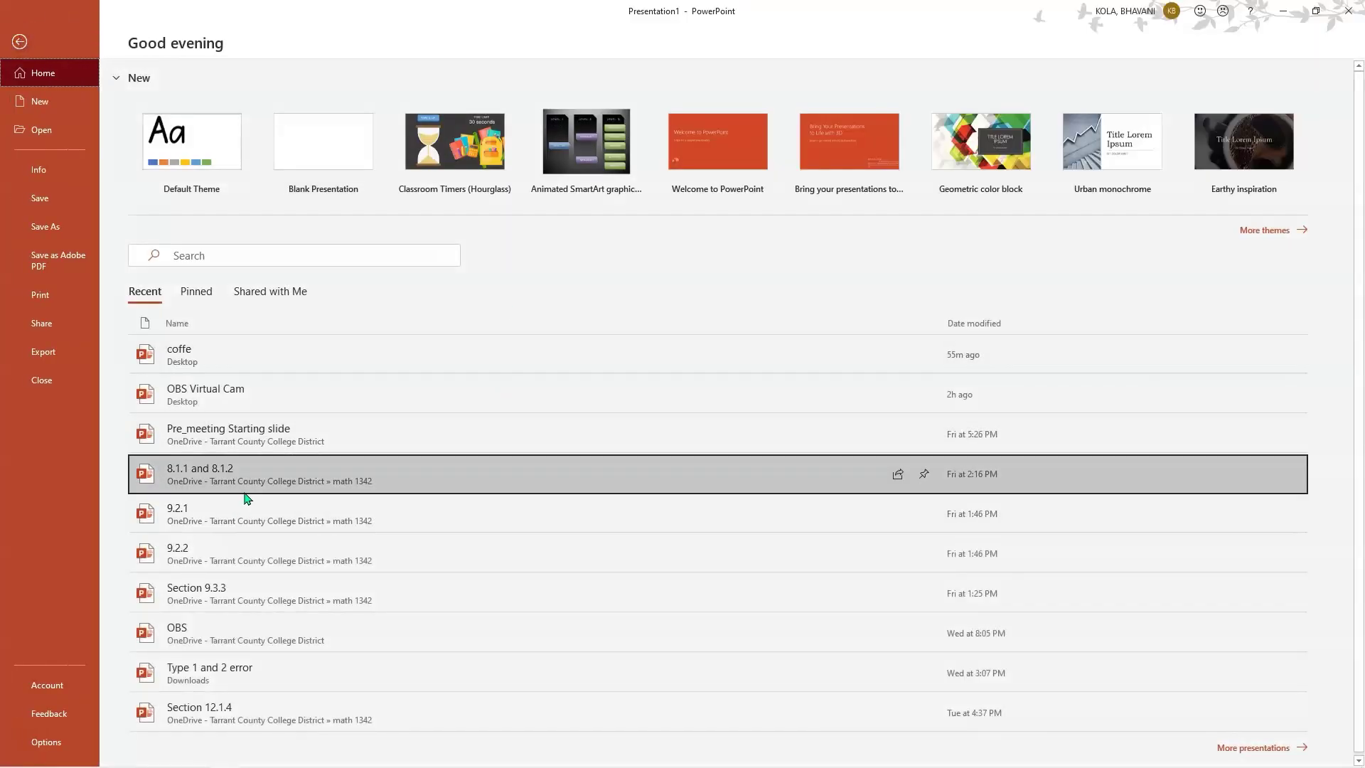
left_click(240, 519)
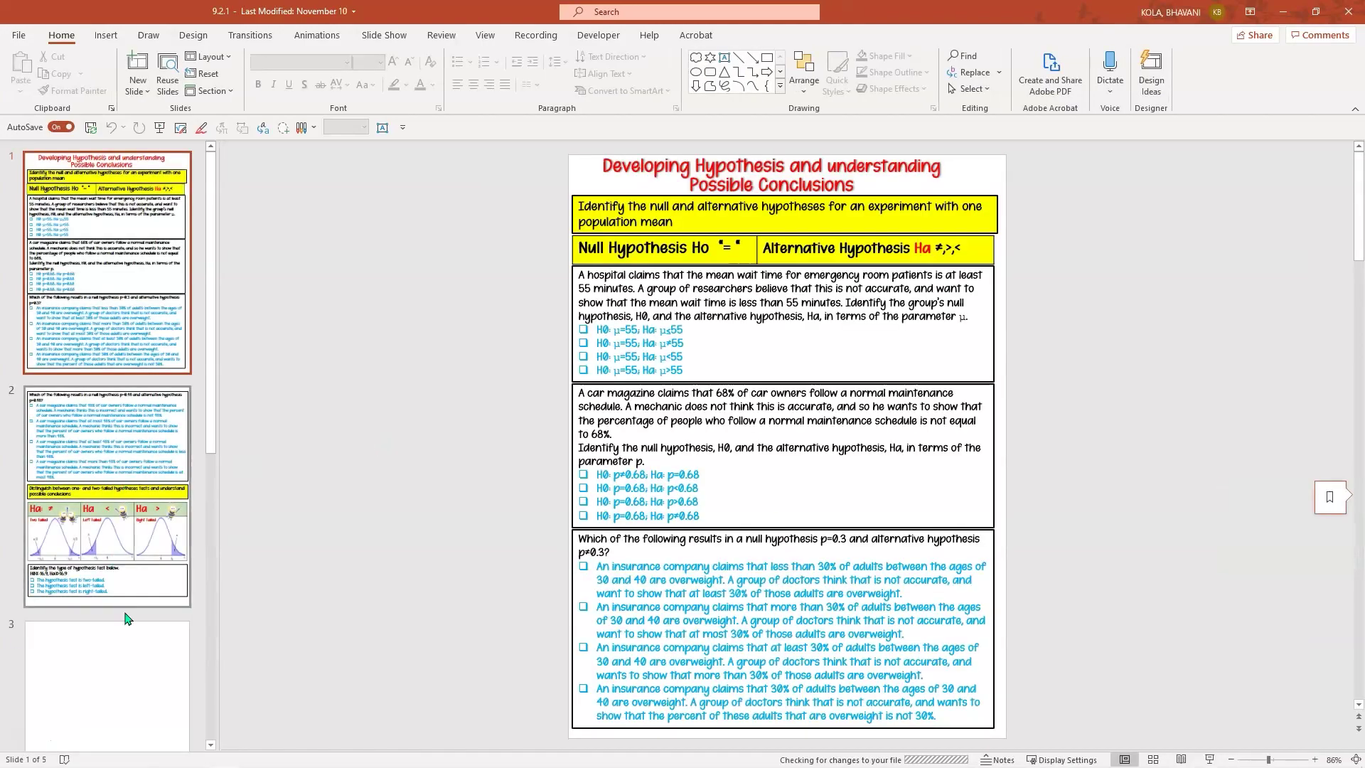
mouse_move(222, 761)
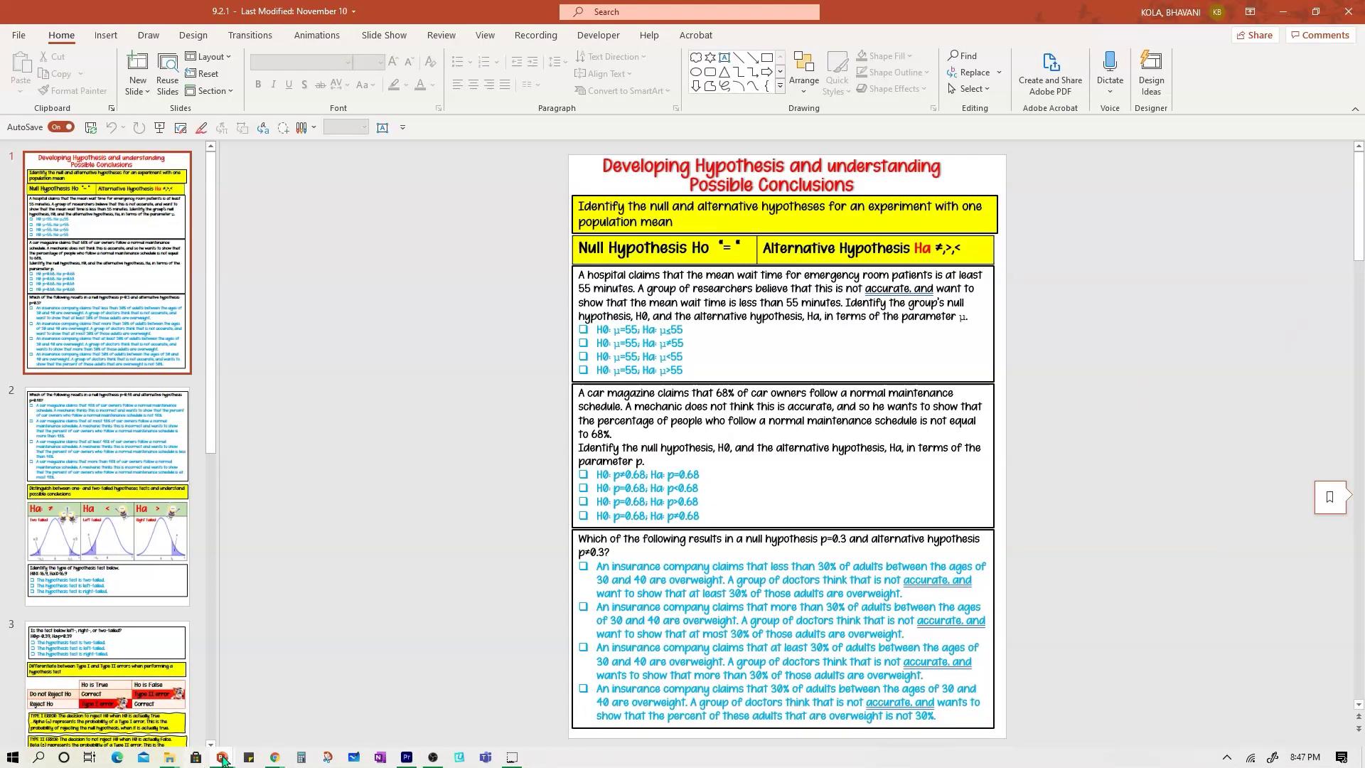
Step: Back in OBS Studio, add a new Window Capture source of the 9.2.1 PowerPoint window and place it below the camera source
left_click(432, 758)
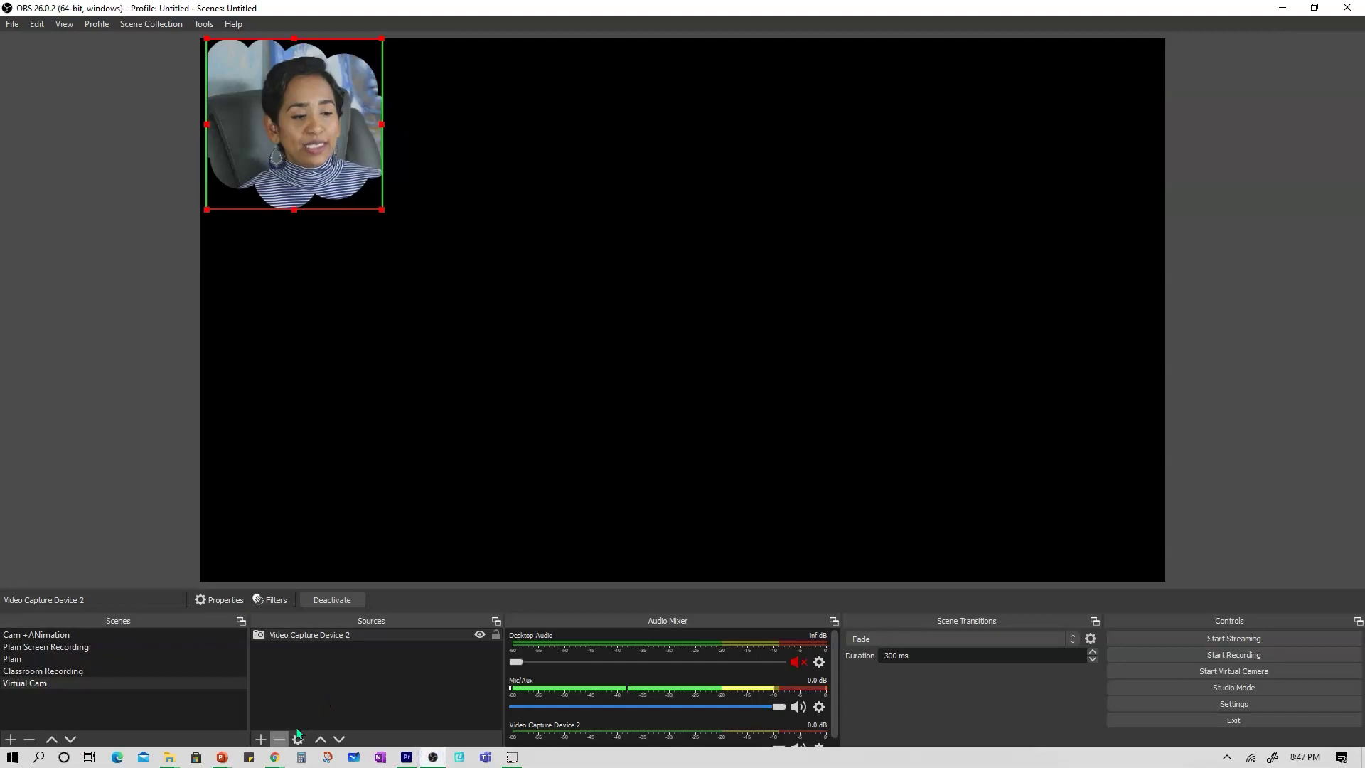
left_click(261, 739)
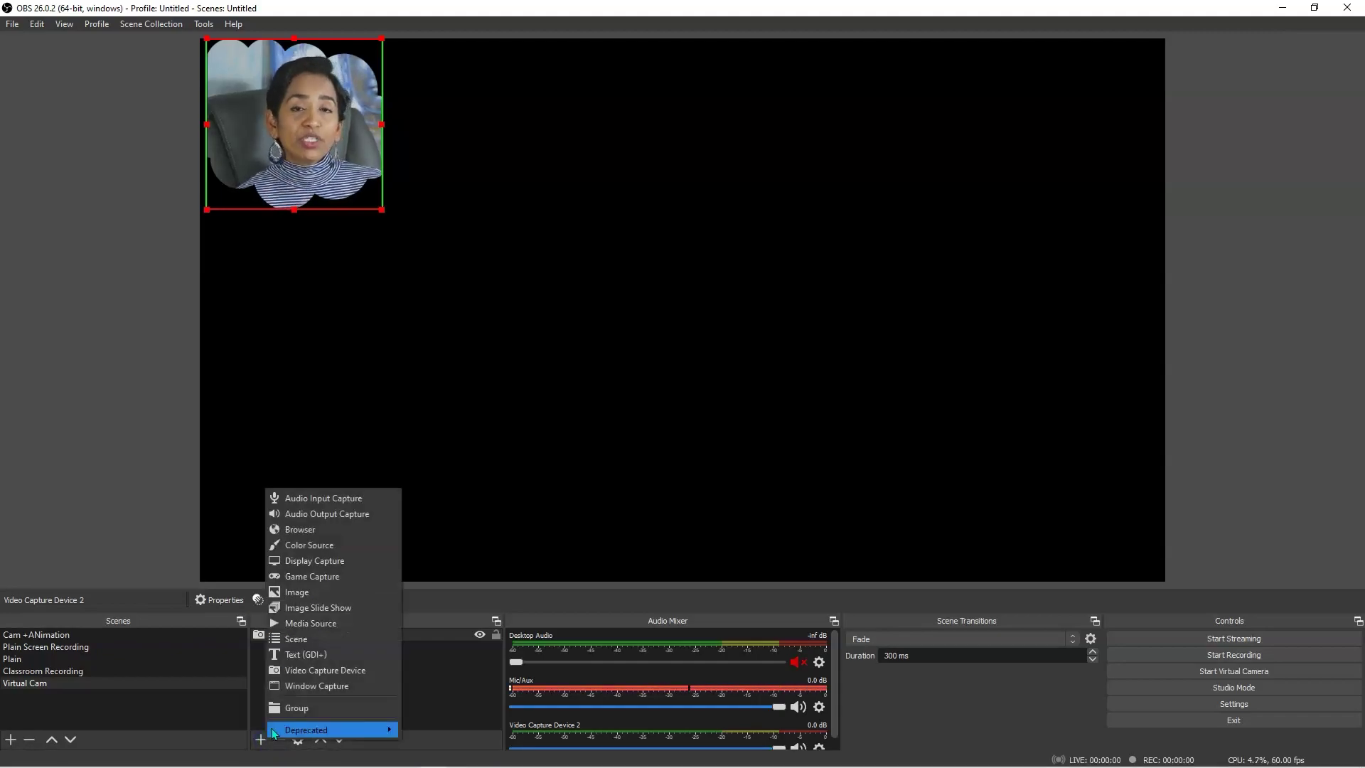
mouse_move(274, 732)
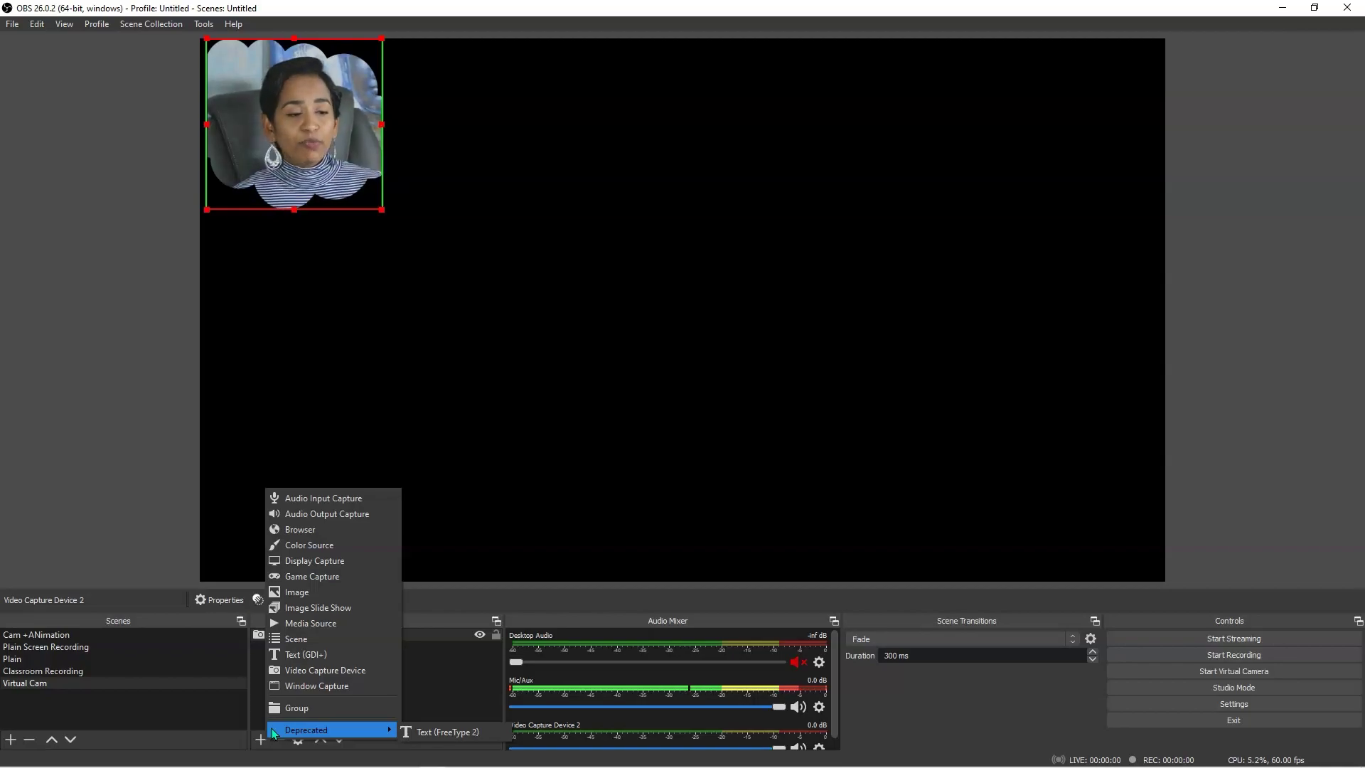
left_click(318, 686)
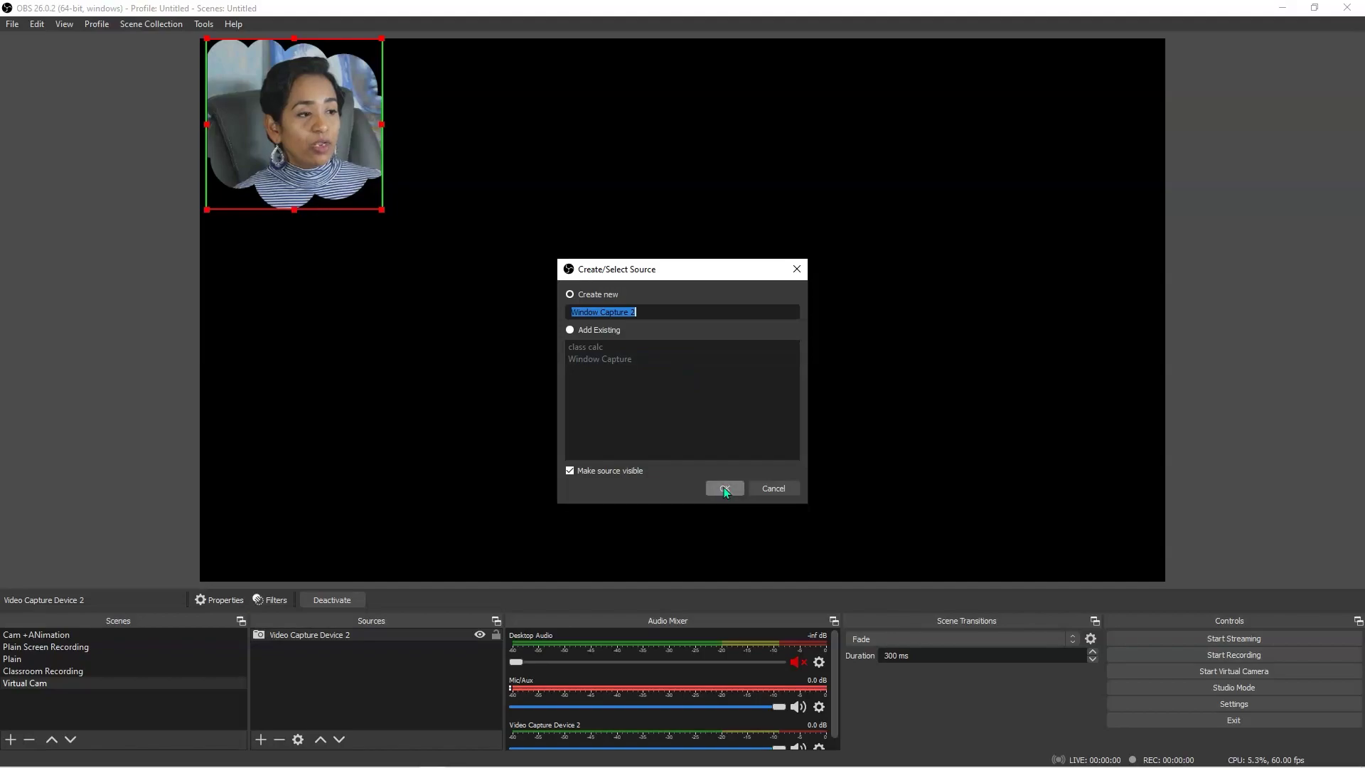
left_click(724, 490)
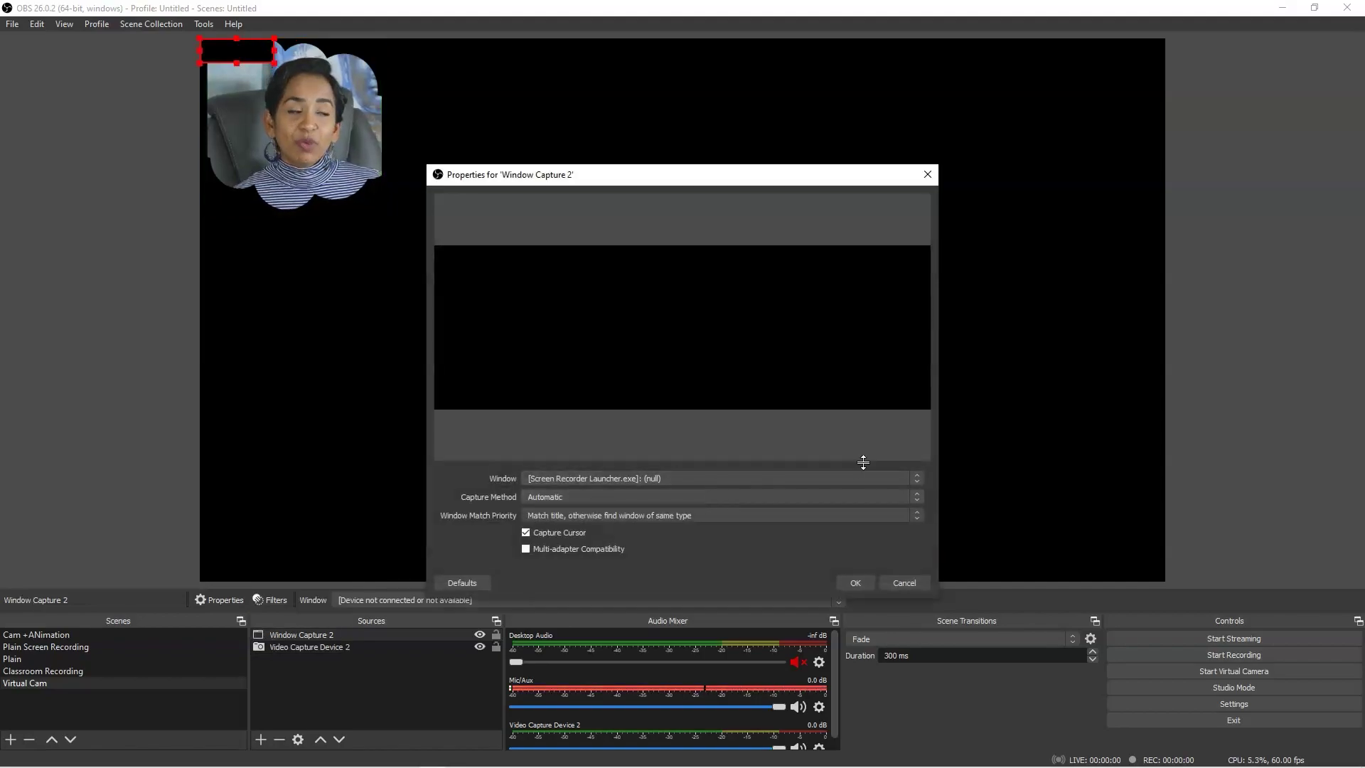
left_click(915, 480)
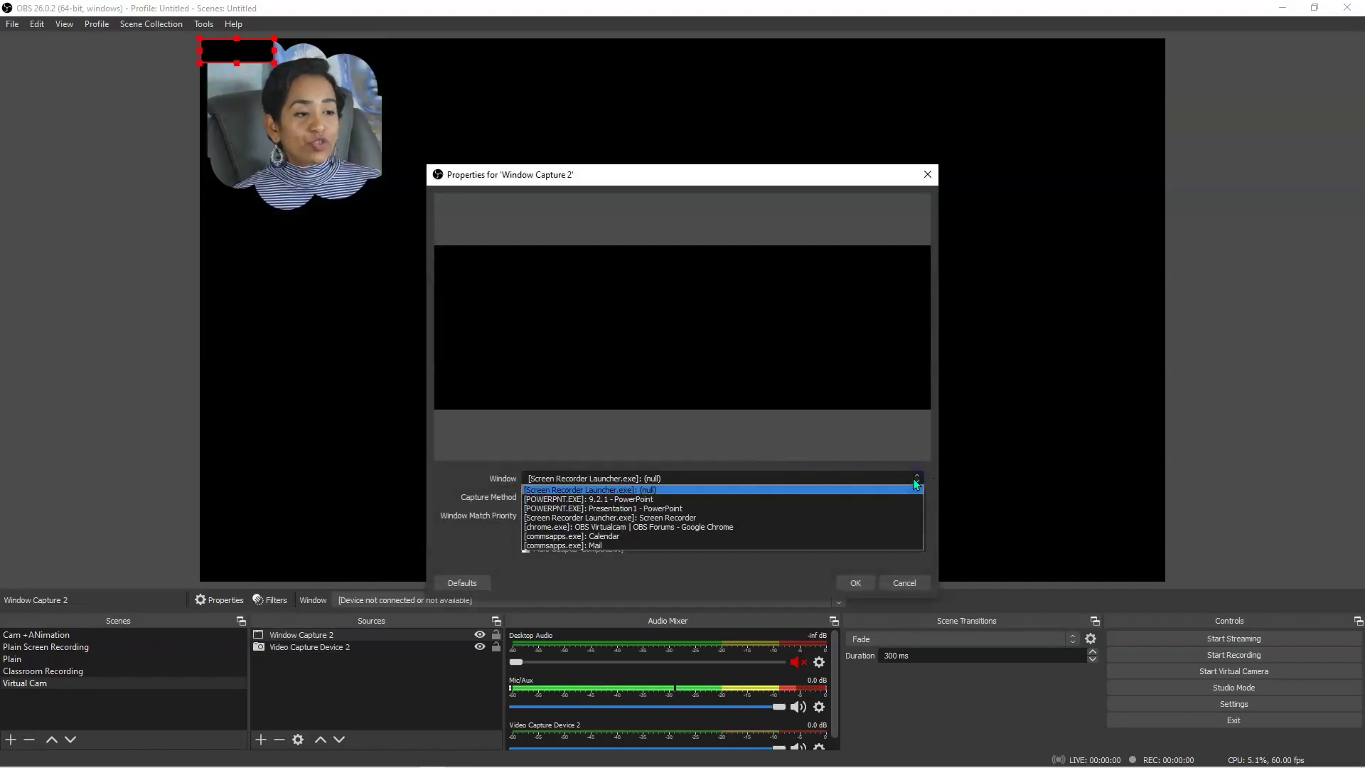
left_click(840, 500)
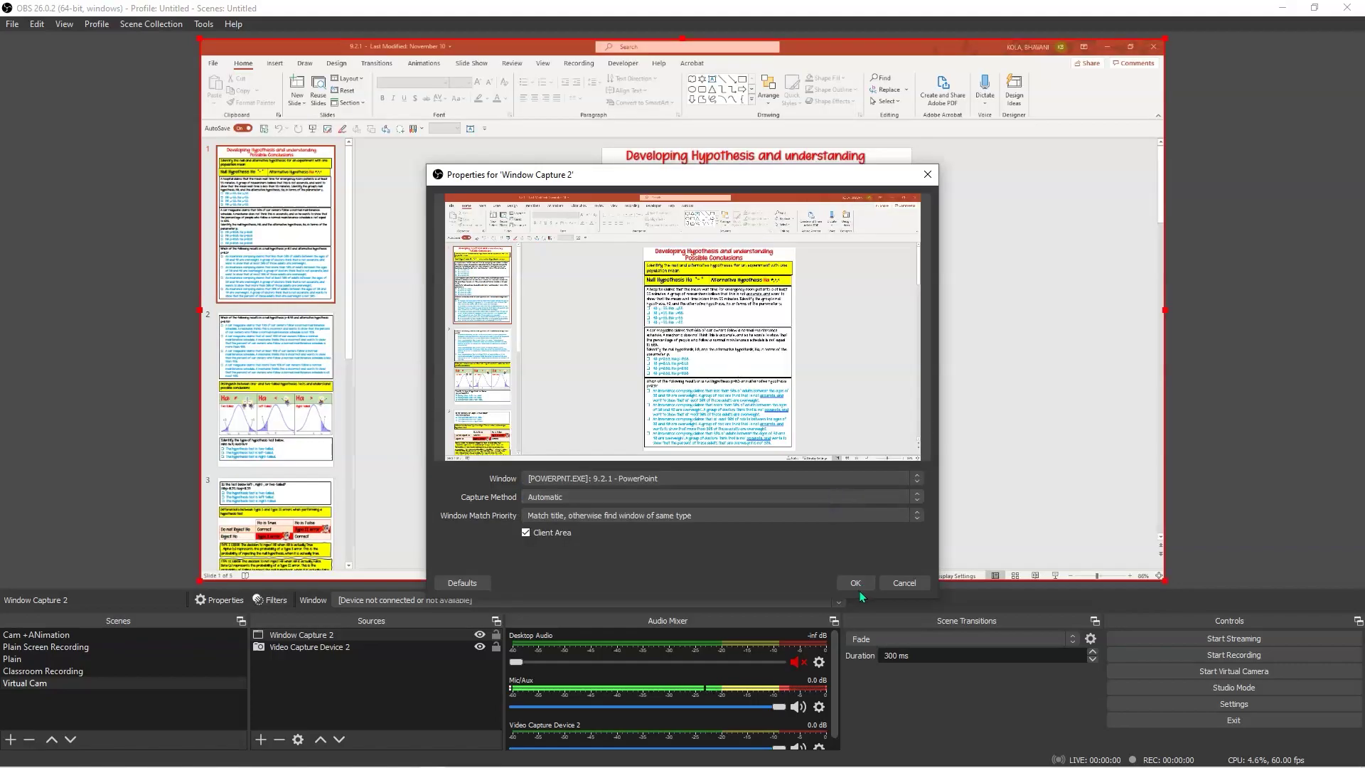
left_click(856, 583)
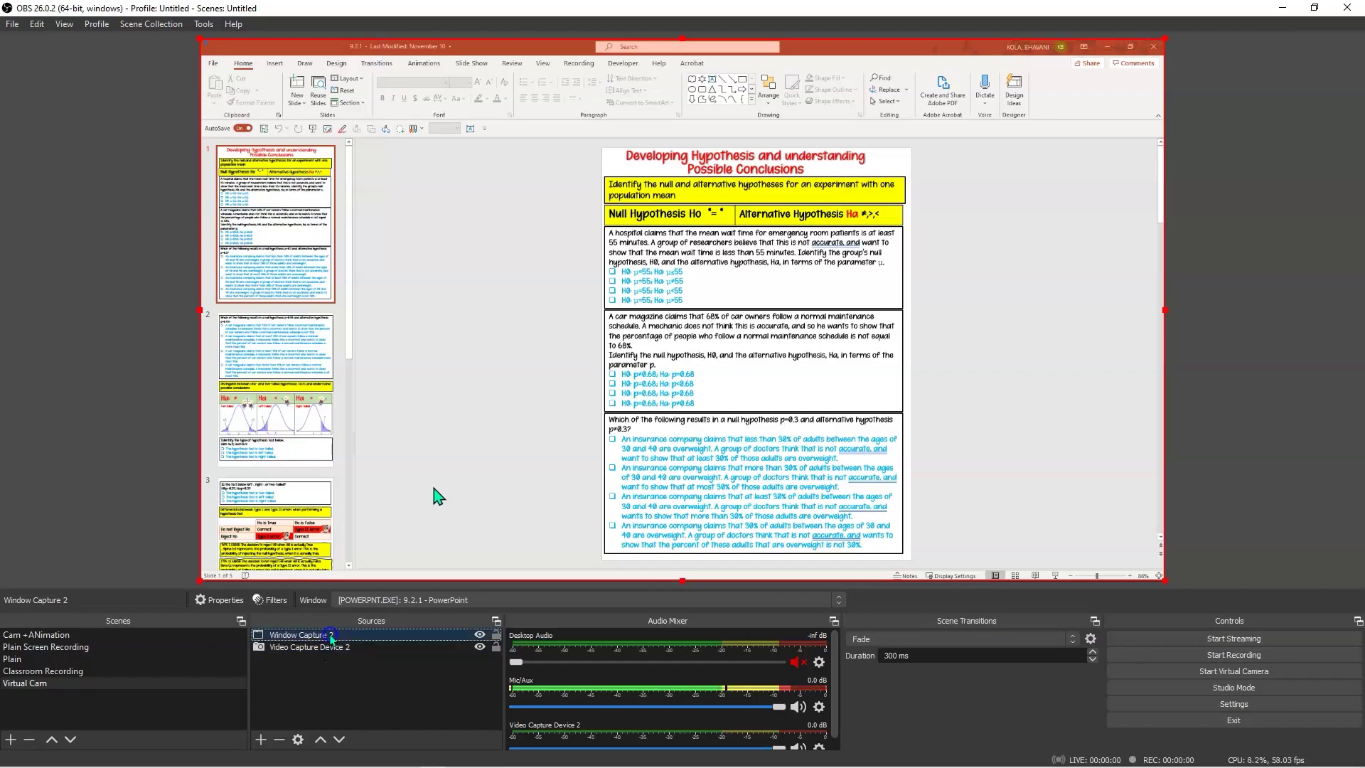
left_click_drag(332, 639, 332, 660)
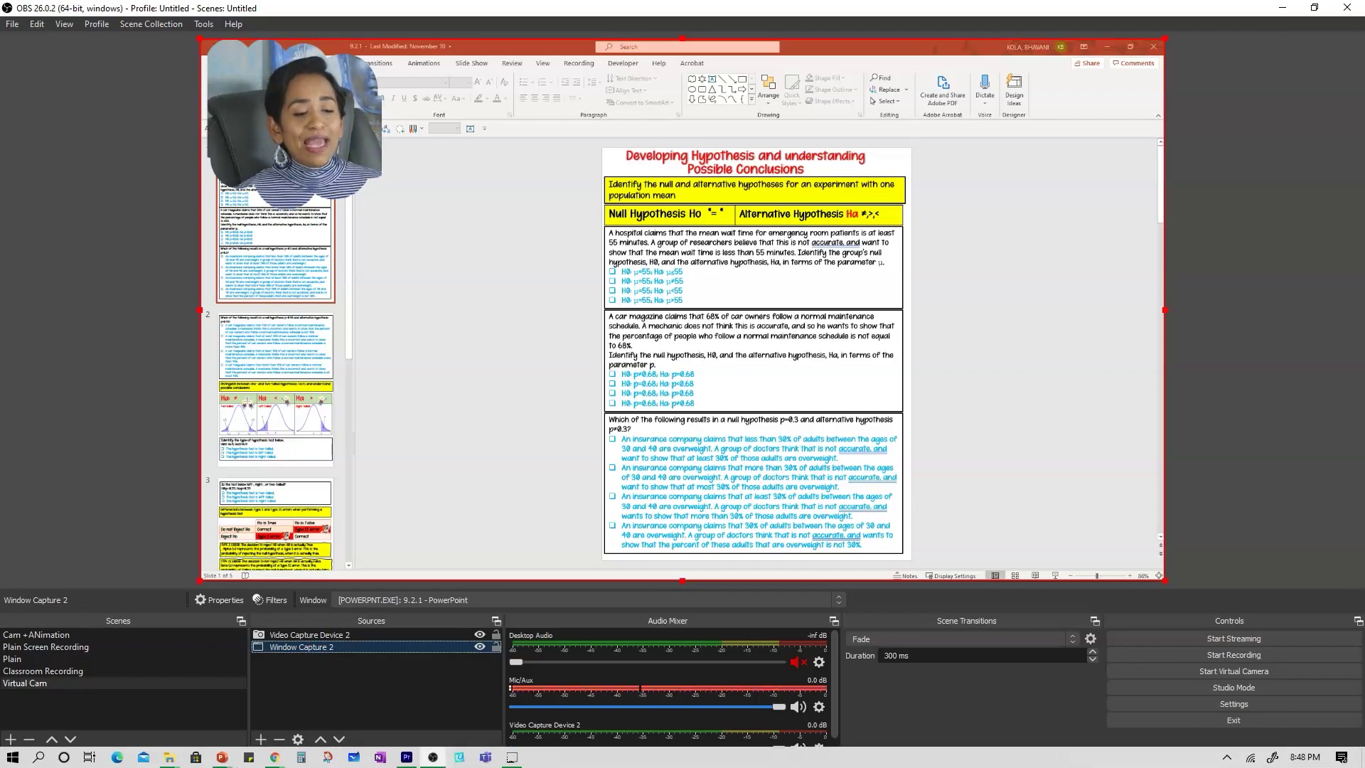
Step: Switch to the 9.2.1 presentation, zoom the slide to 196%, show its top, and minimize PowerPoint
mouse_move(228, 758)
mouse_move(303, 658)
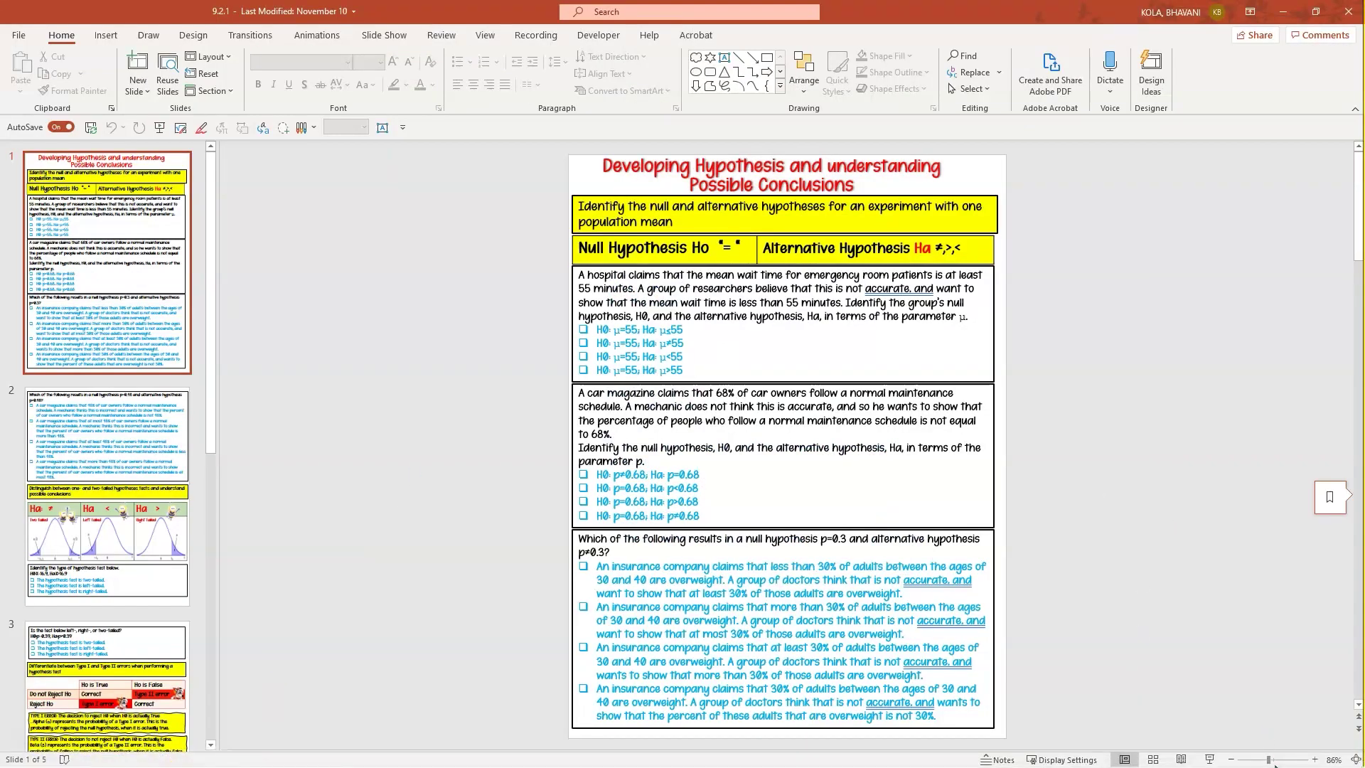
left_click_drag(1273, 759, 1282, 758)
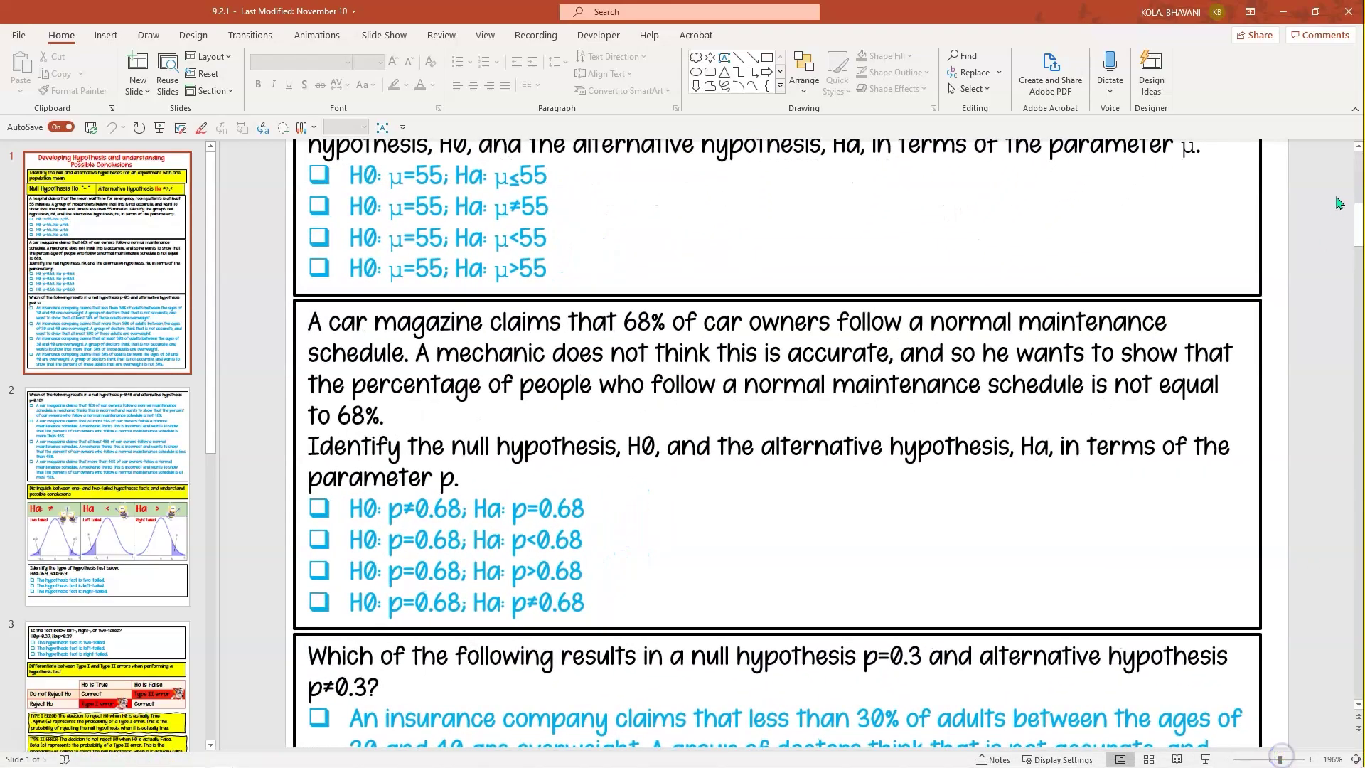
left_click_drag(1358, 225, 1358, 169)
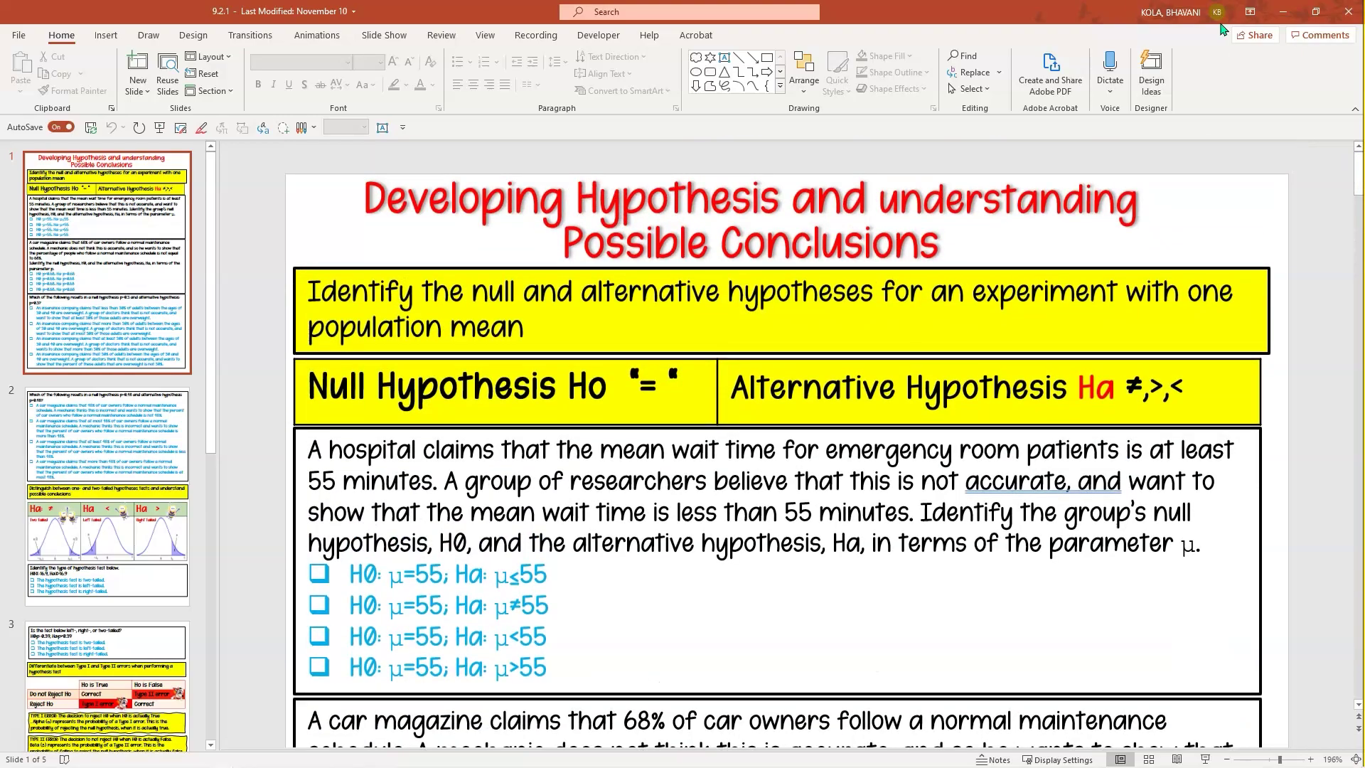
left_click(1284, 11)
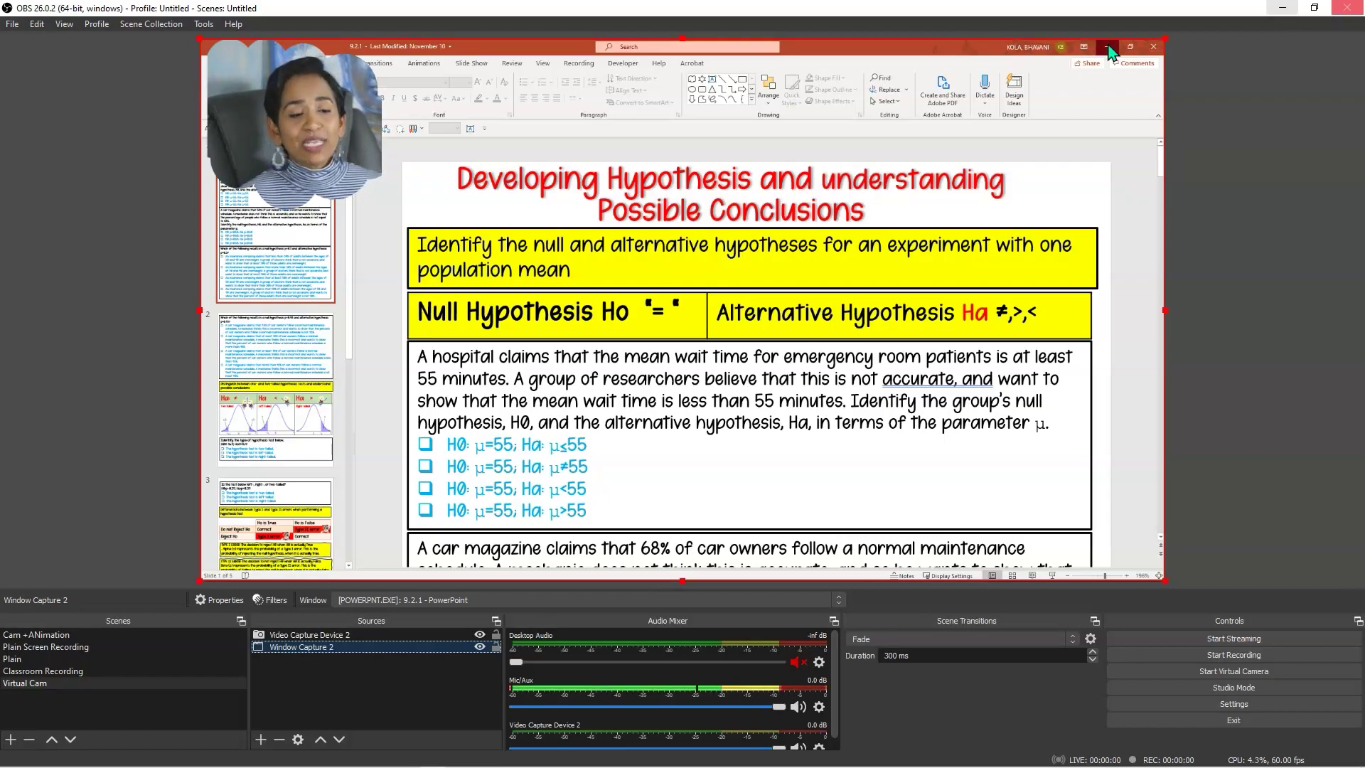
Step: Add another Window Capture source of the OBS Virtualcam Chrome window and order it below the PowerPoint capture
left_click(348, 688)
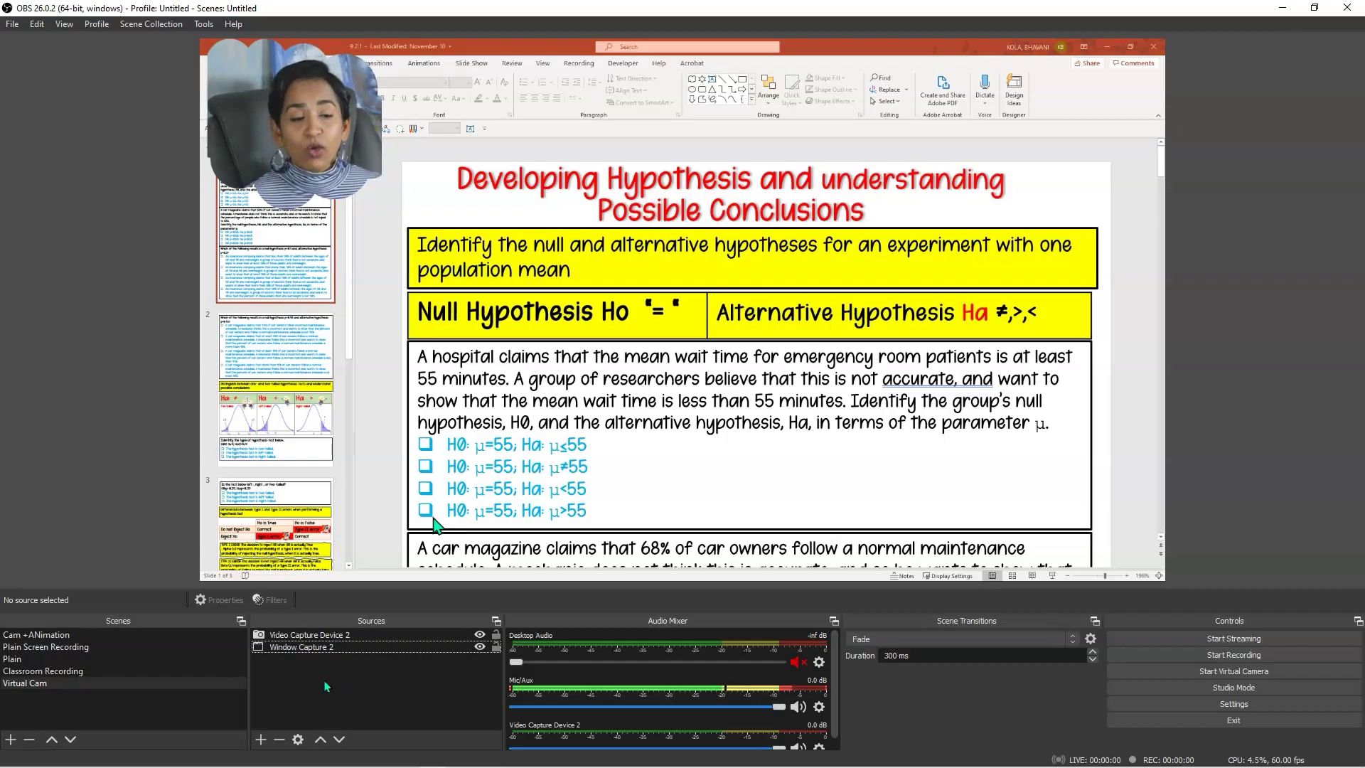
left_click(261, 741)
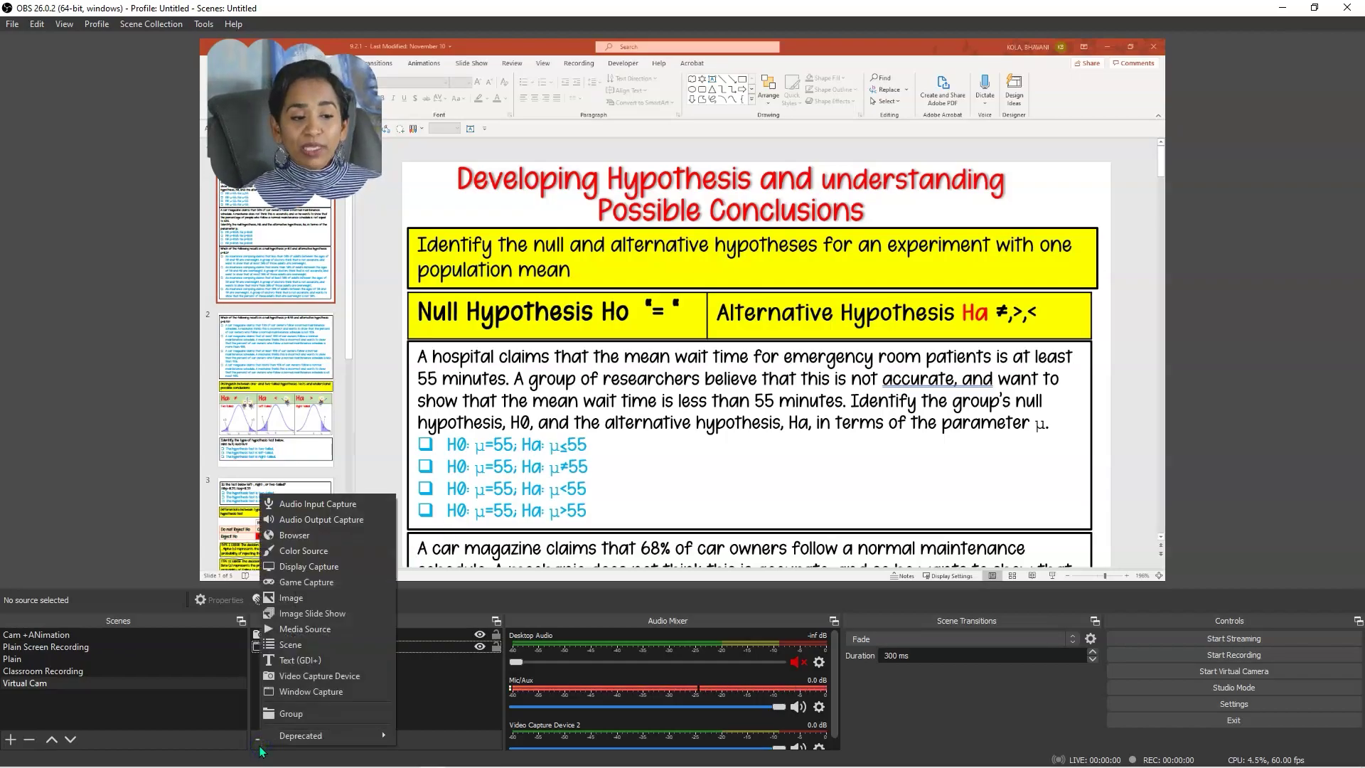
left_click(311, 692)
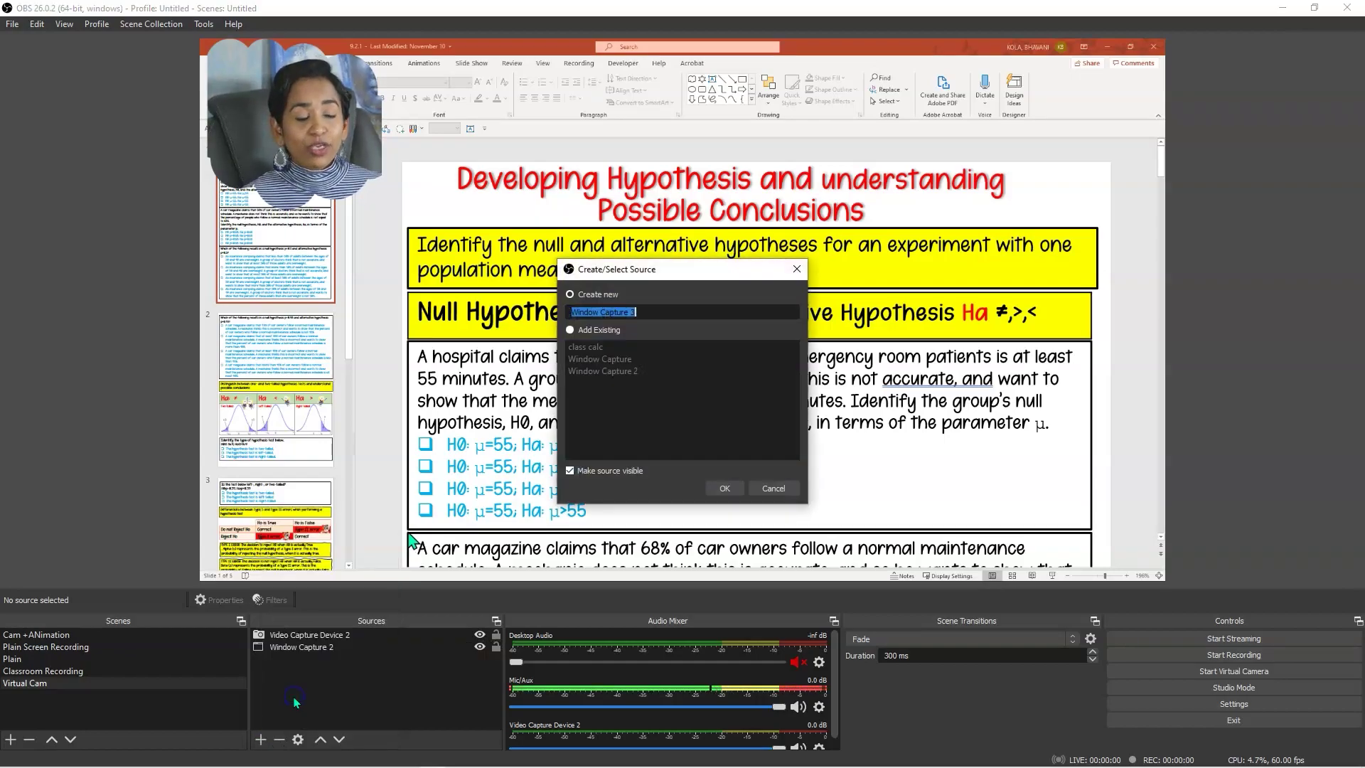
left_click(722, 490)
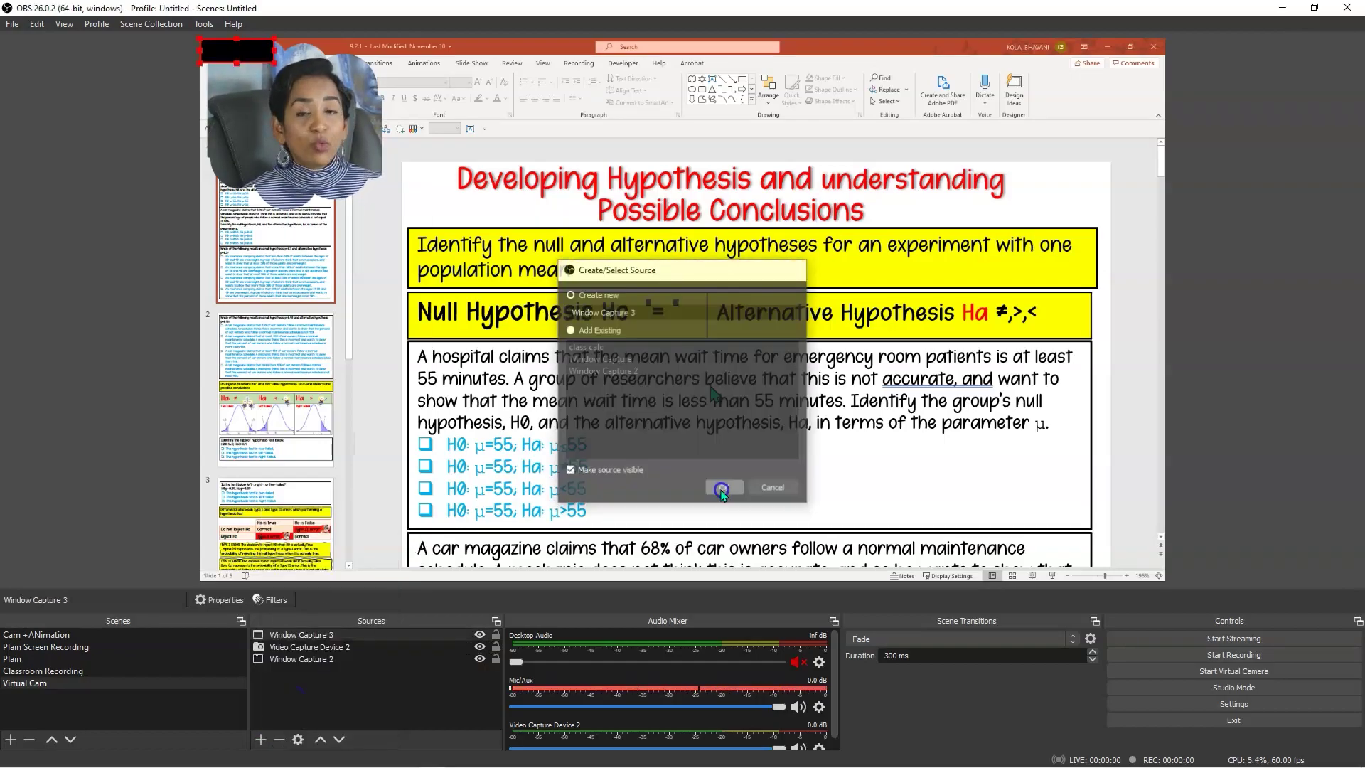
left_click(917, 480)
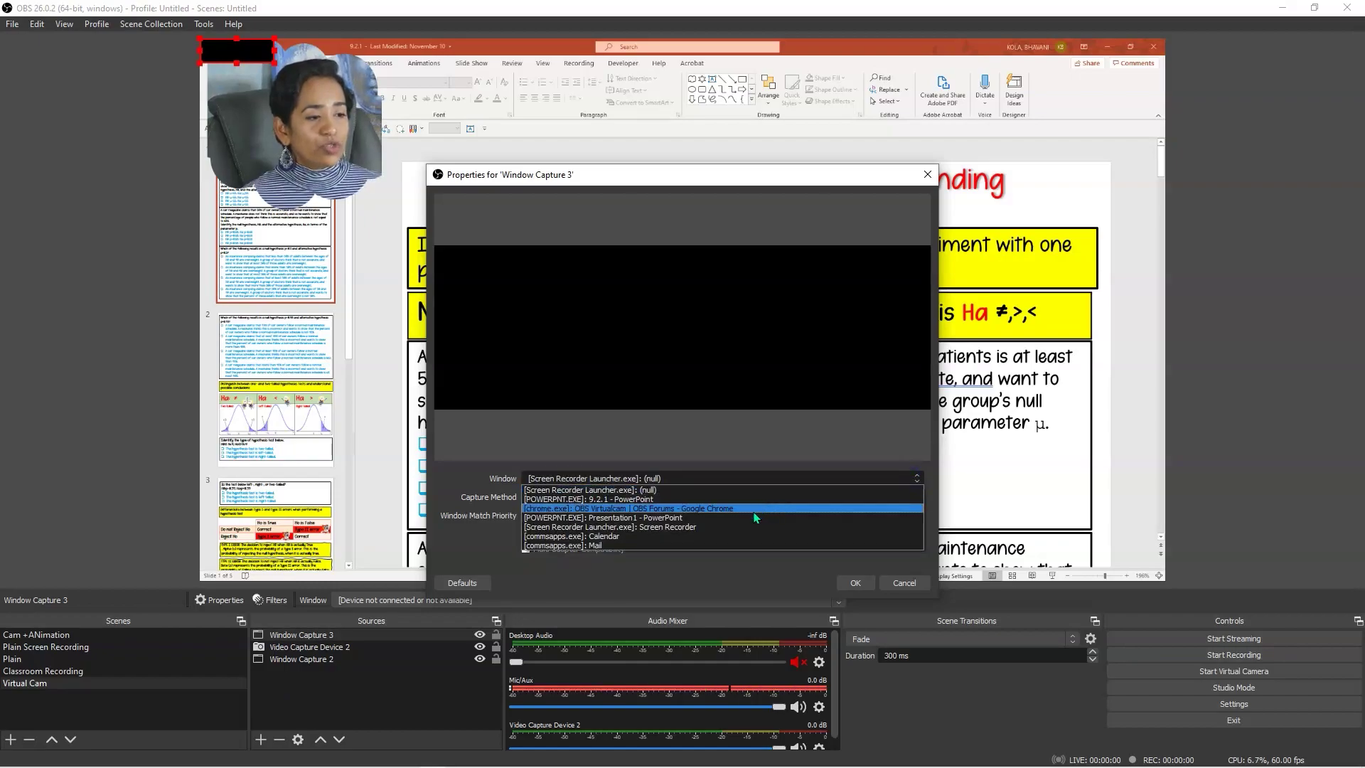
left_click(753, 509)
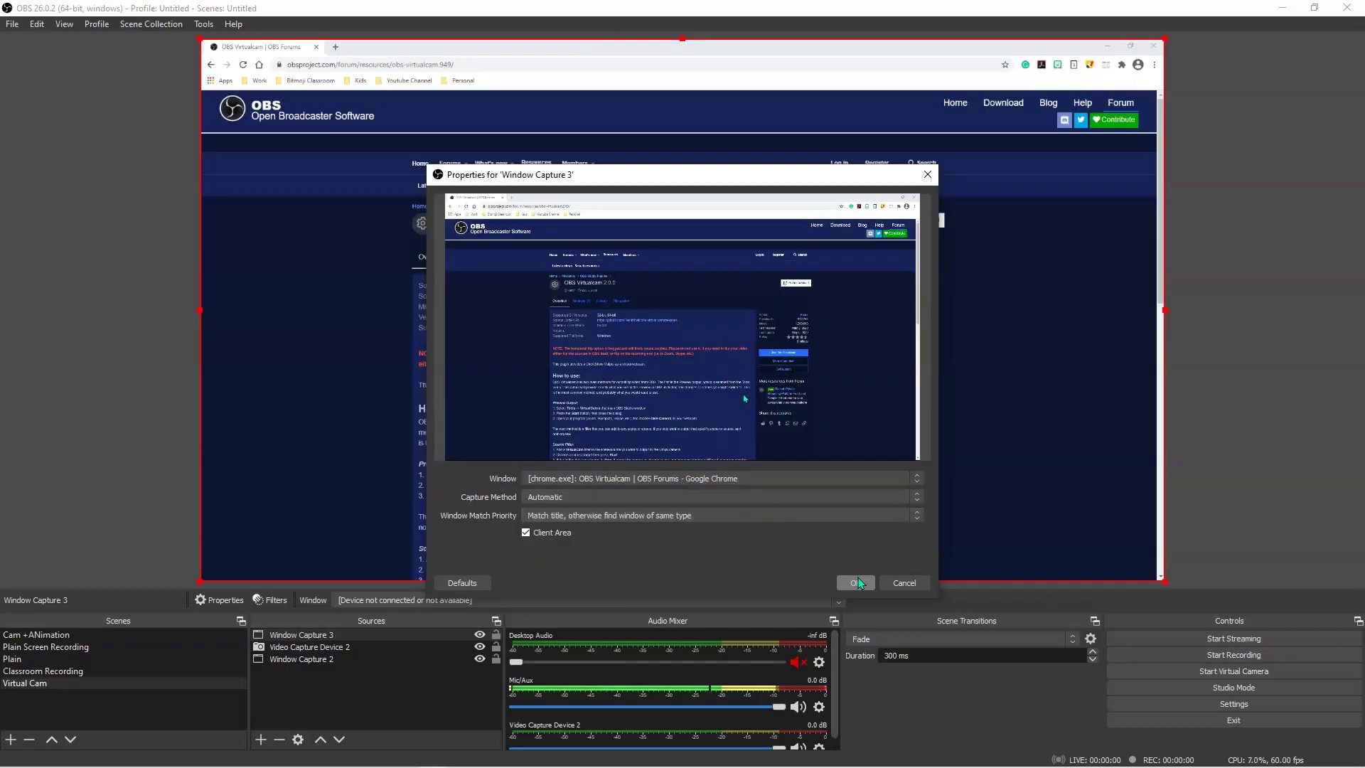
left_click(858, 582)
left_click(414, 634)
left_click_drag(414, 635, 406, 667)
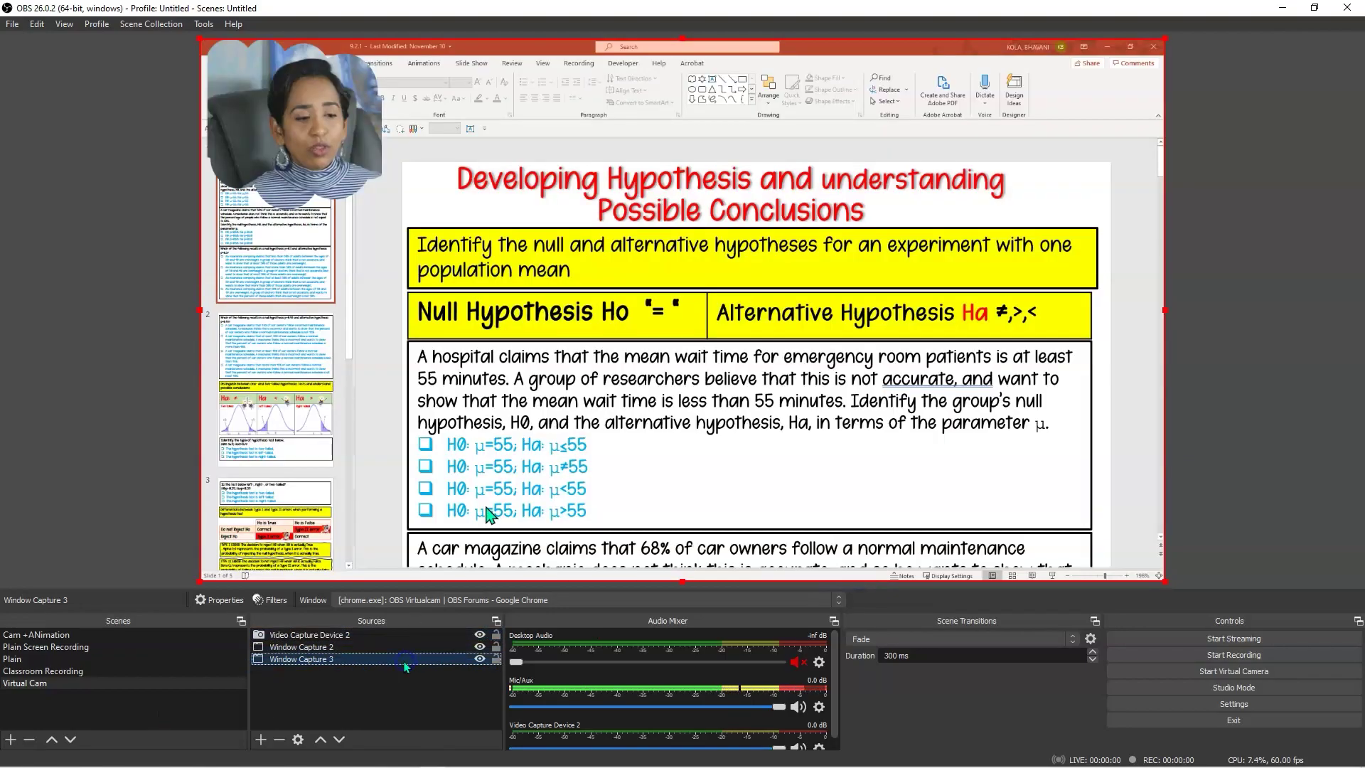
Step: Hide and reshow the PowerPoint capture, and shrink the Chrome and PowerPoint captures to about half the canvas width each
left_click(480, 647)
left_click(480, 648)
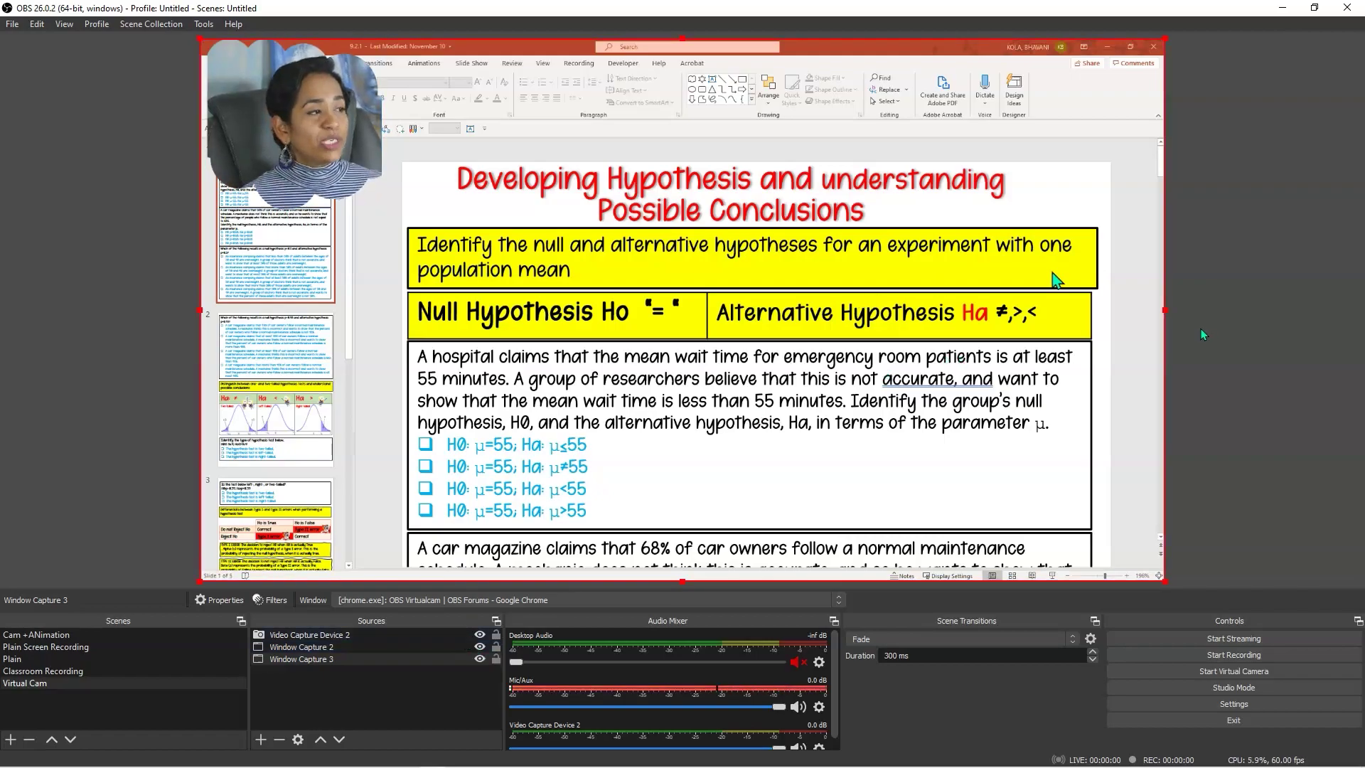
left_click_drag(1163, 309, 690, 288)
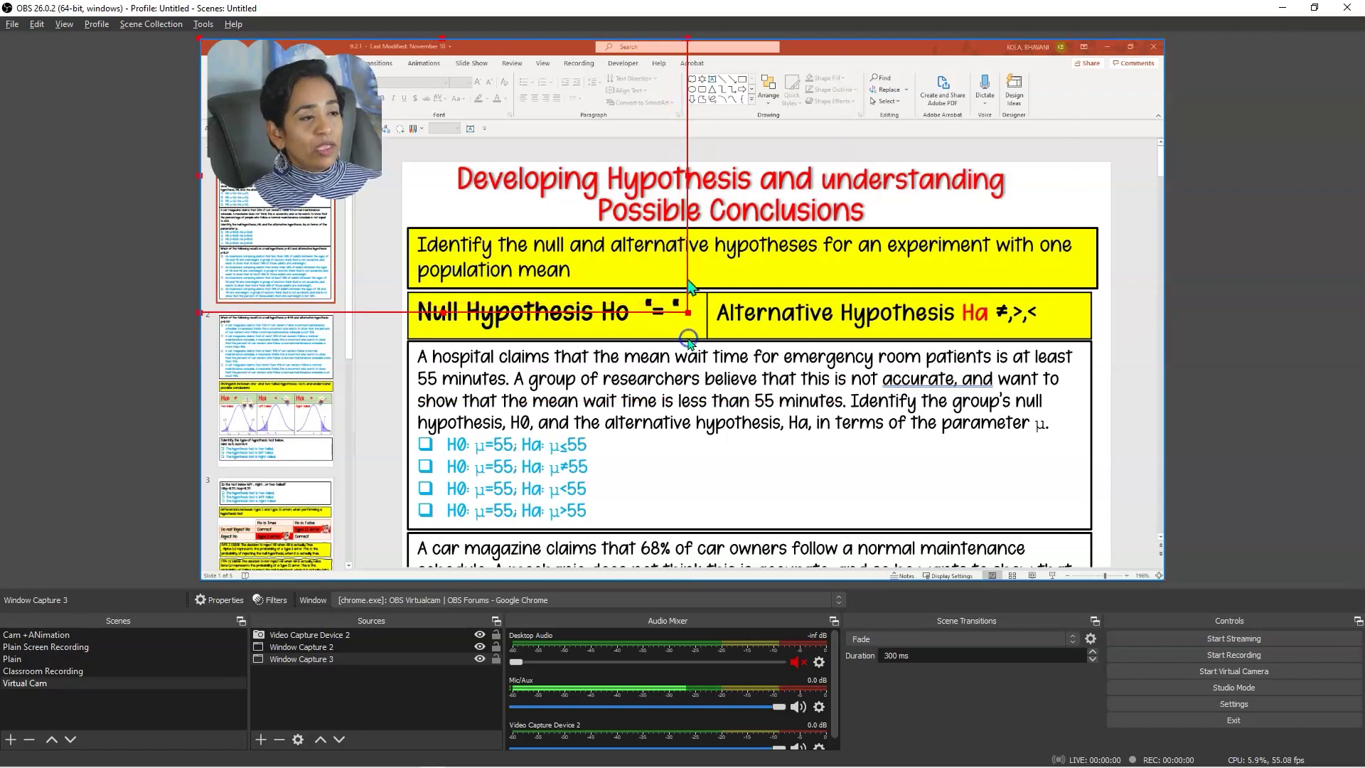
left_click(337, 648)
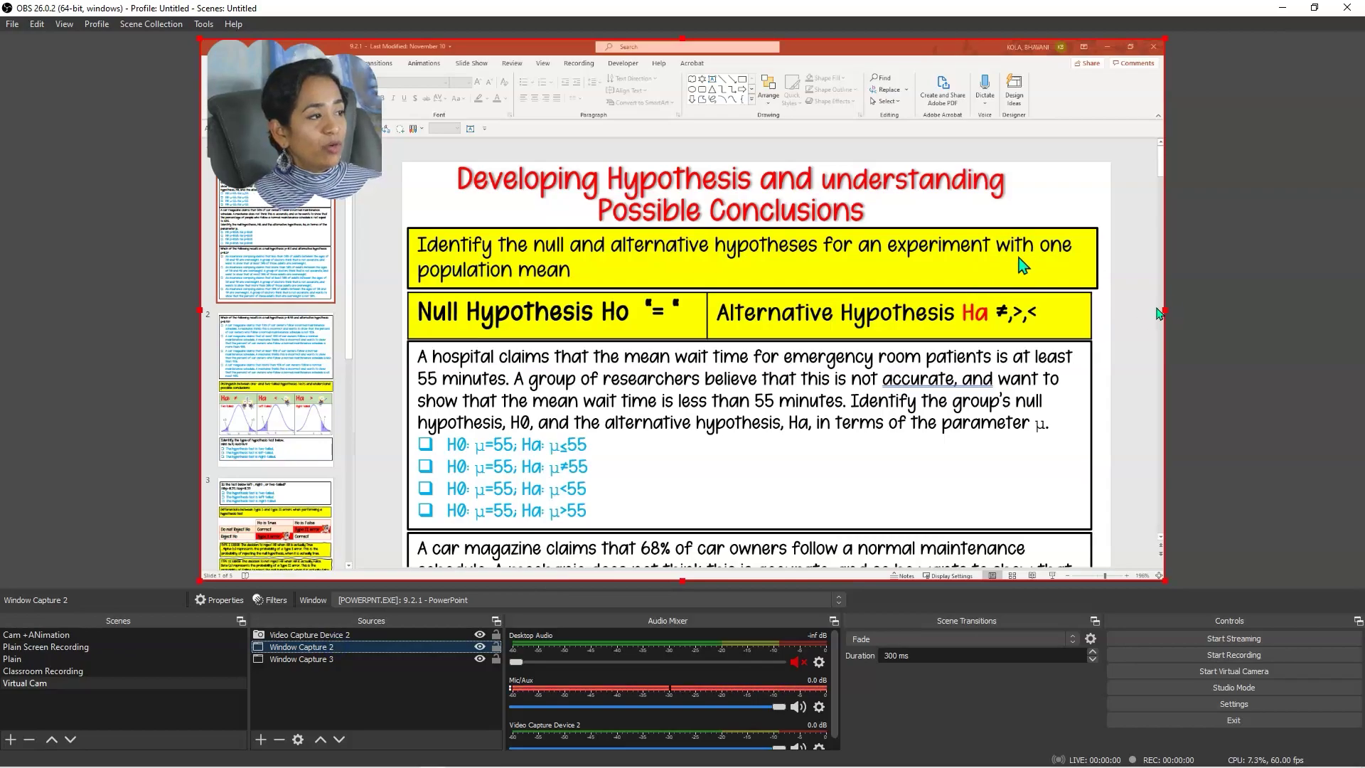
left_click_drag(1163, 313, 817, 356)
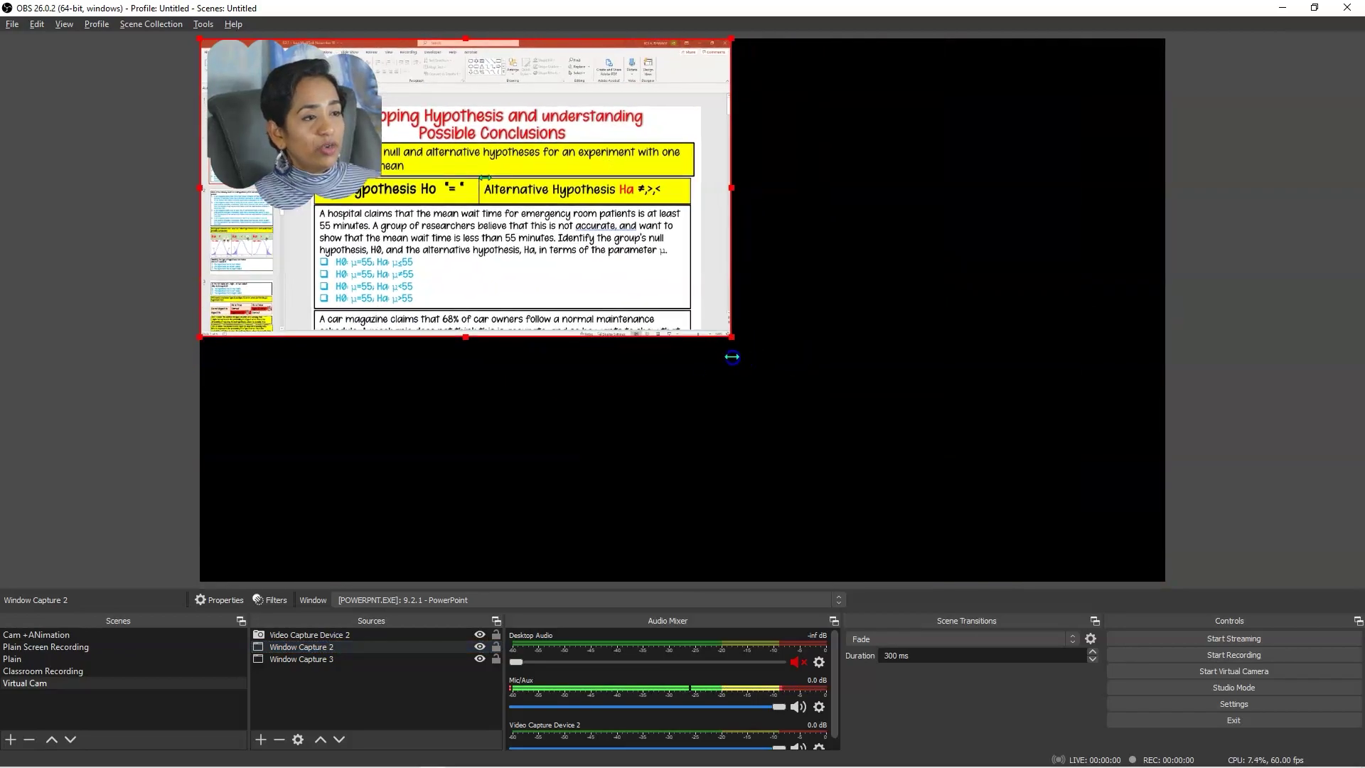
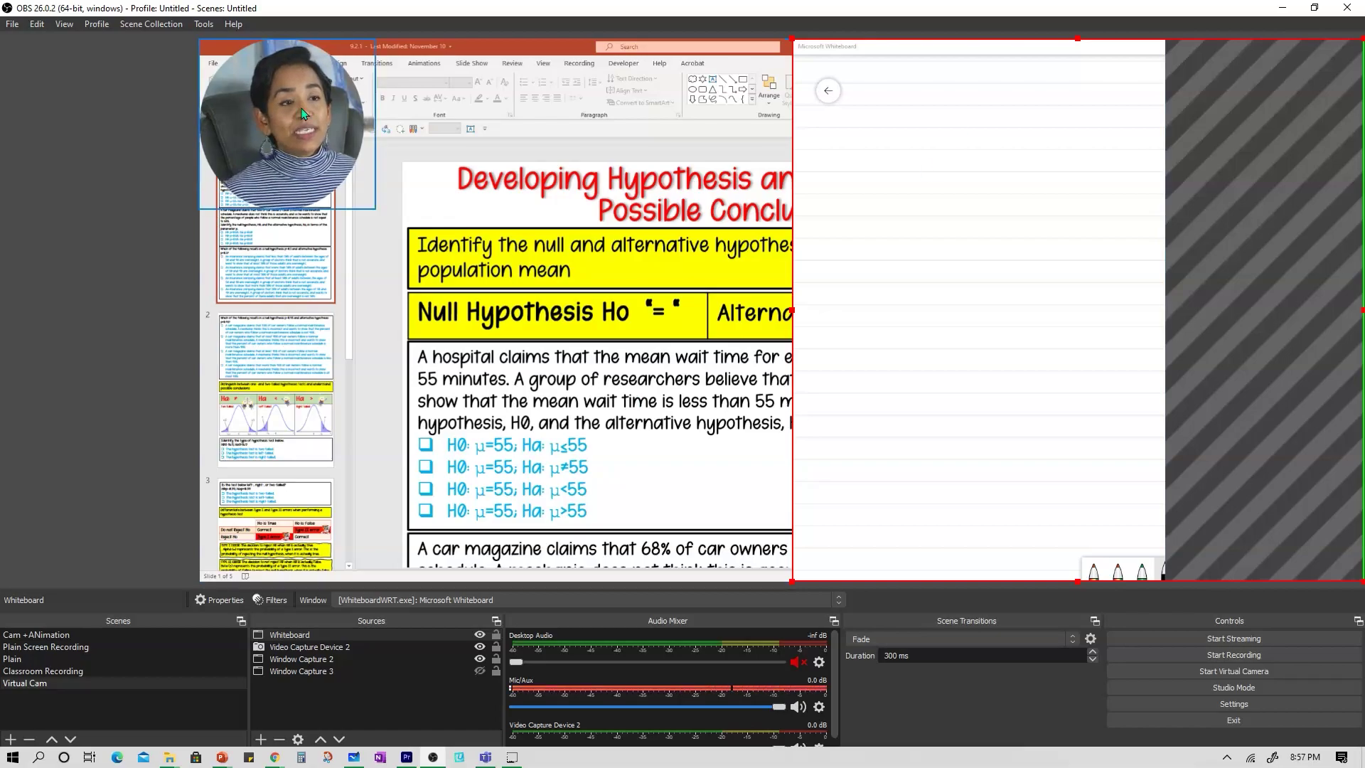
Step: Move the camera source over the Whiteboard capture and order it above the Whiteboard source
left_click(334, 647)
left_click_drag(280, 117, 1051, 130)
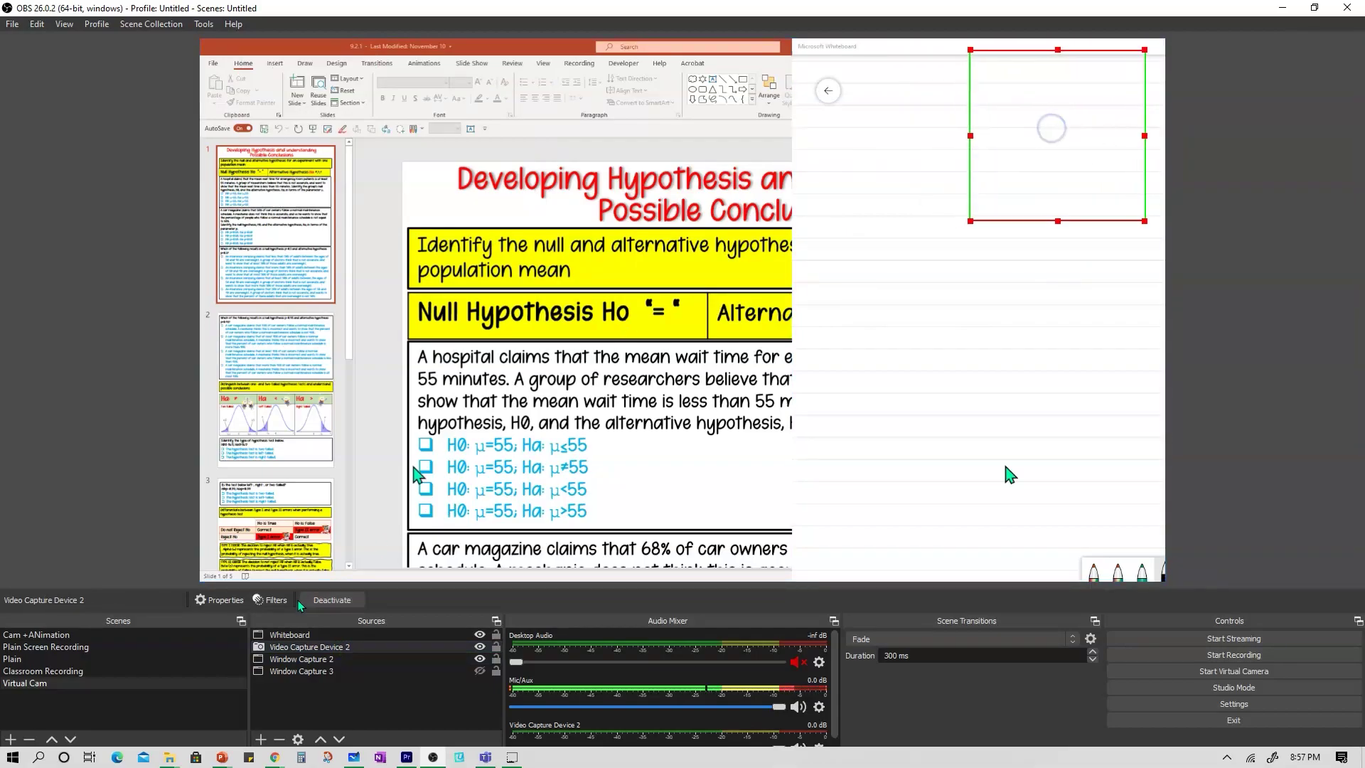
left_click(349, 635)
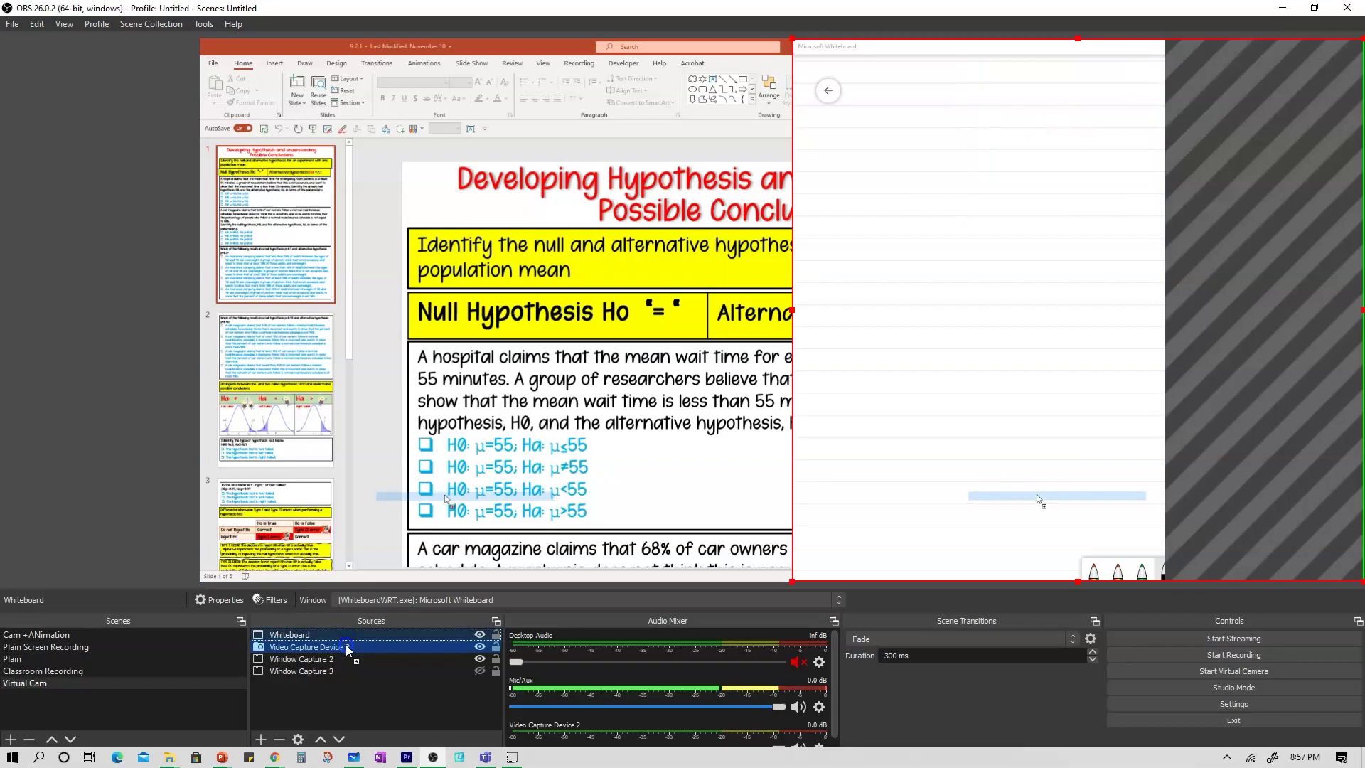
left_click_drag(348, 642, 350, 655)
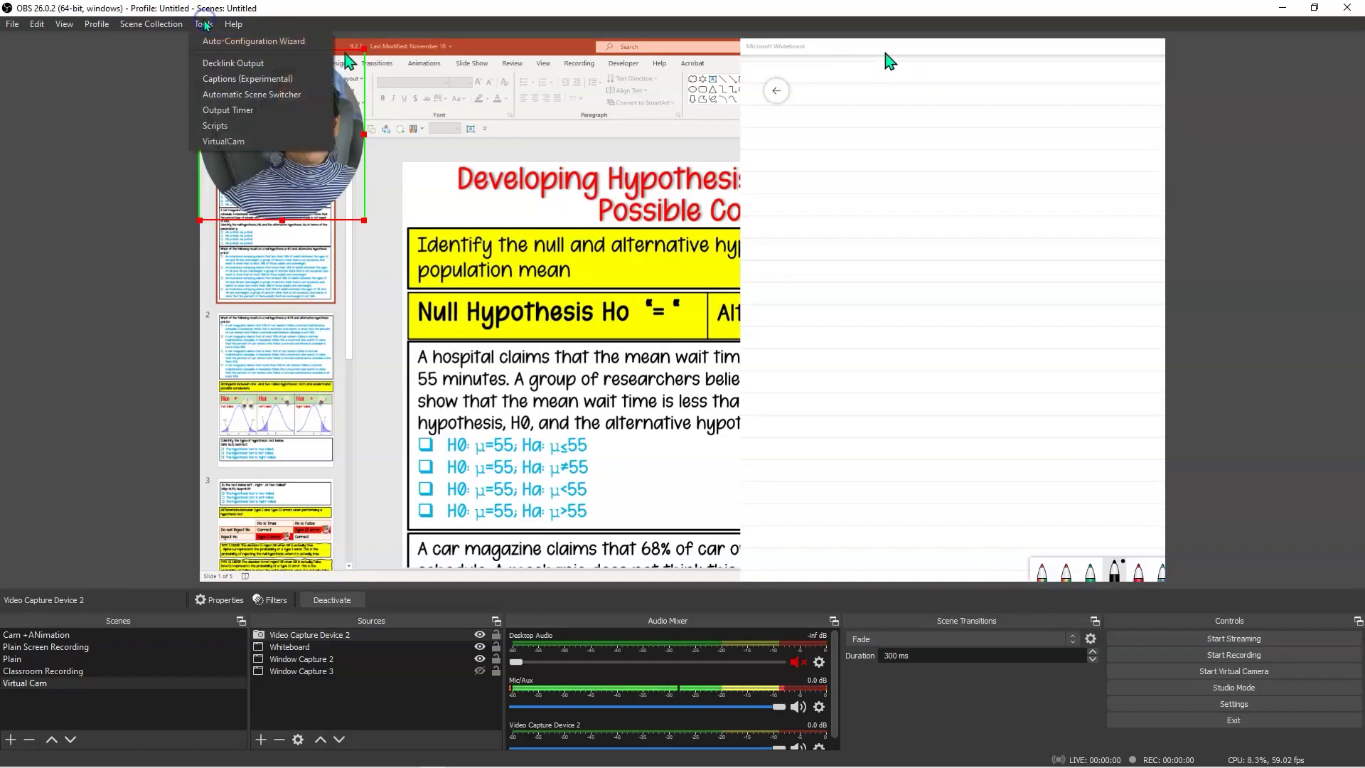
Step: Examine the VirtualCam tool's options and close its dialog without starting the camera
left_click(211, 141)
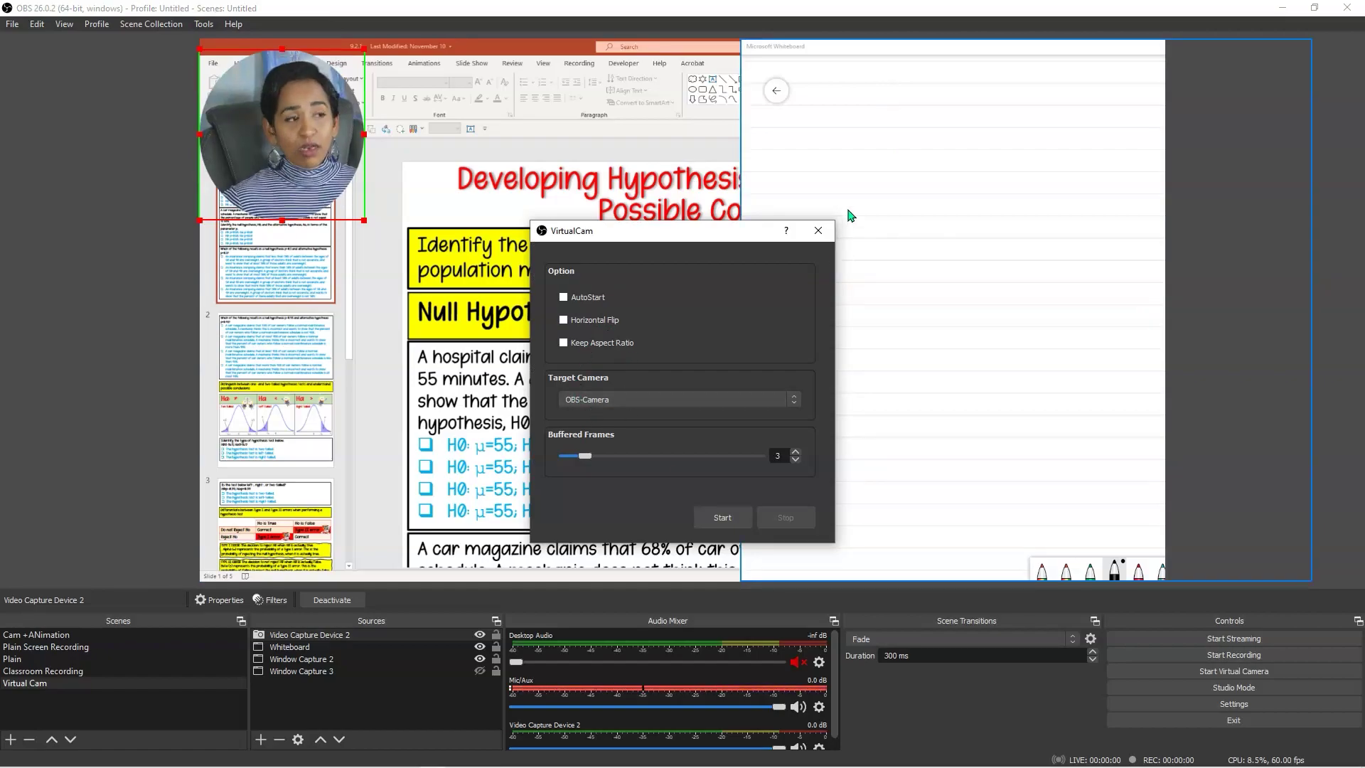
left_click(819, 230)
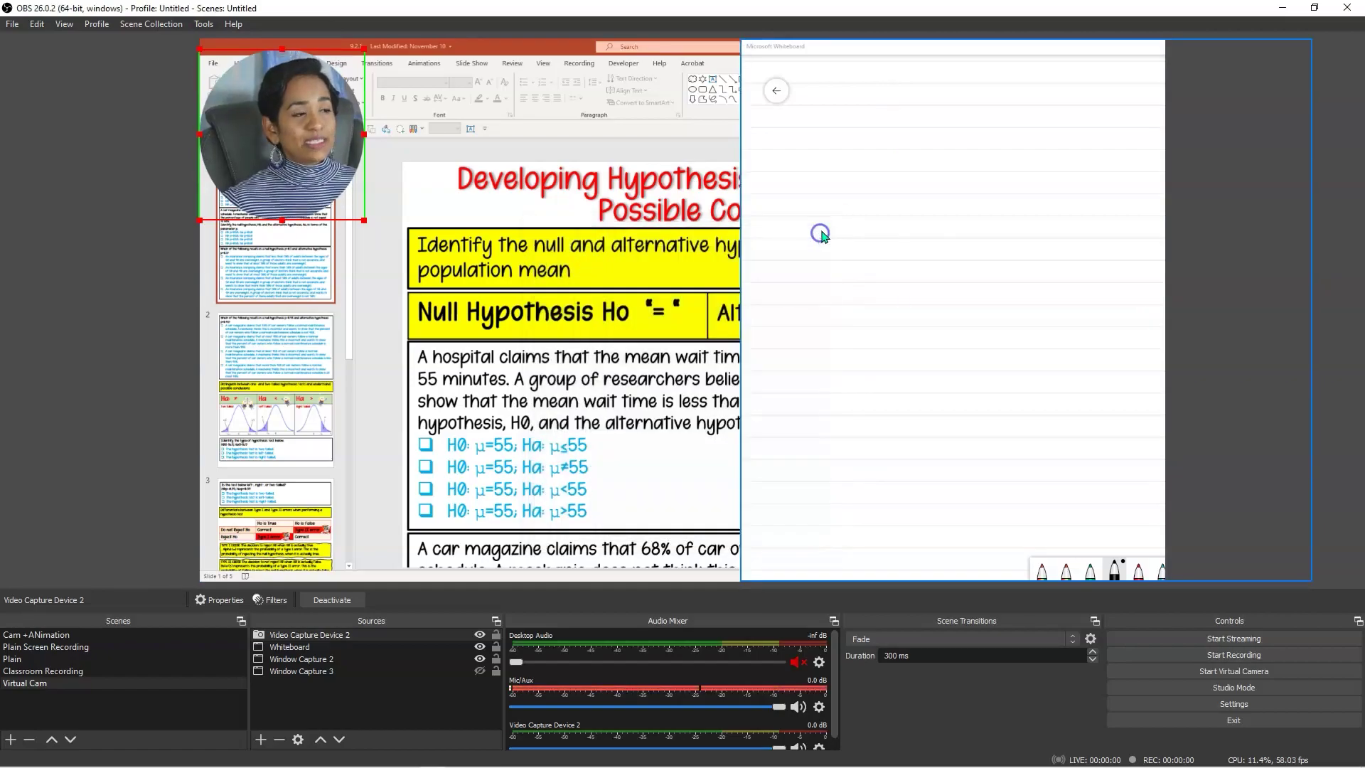
Step: Start the virtual camera, switch to Microsoft Teams and set up a new meeting in the General channel
left_click(1236, 673)
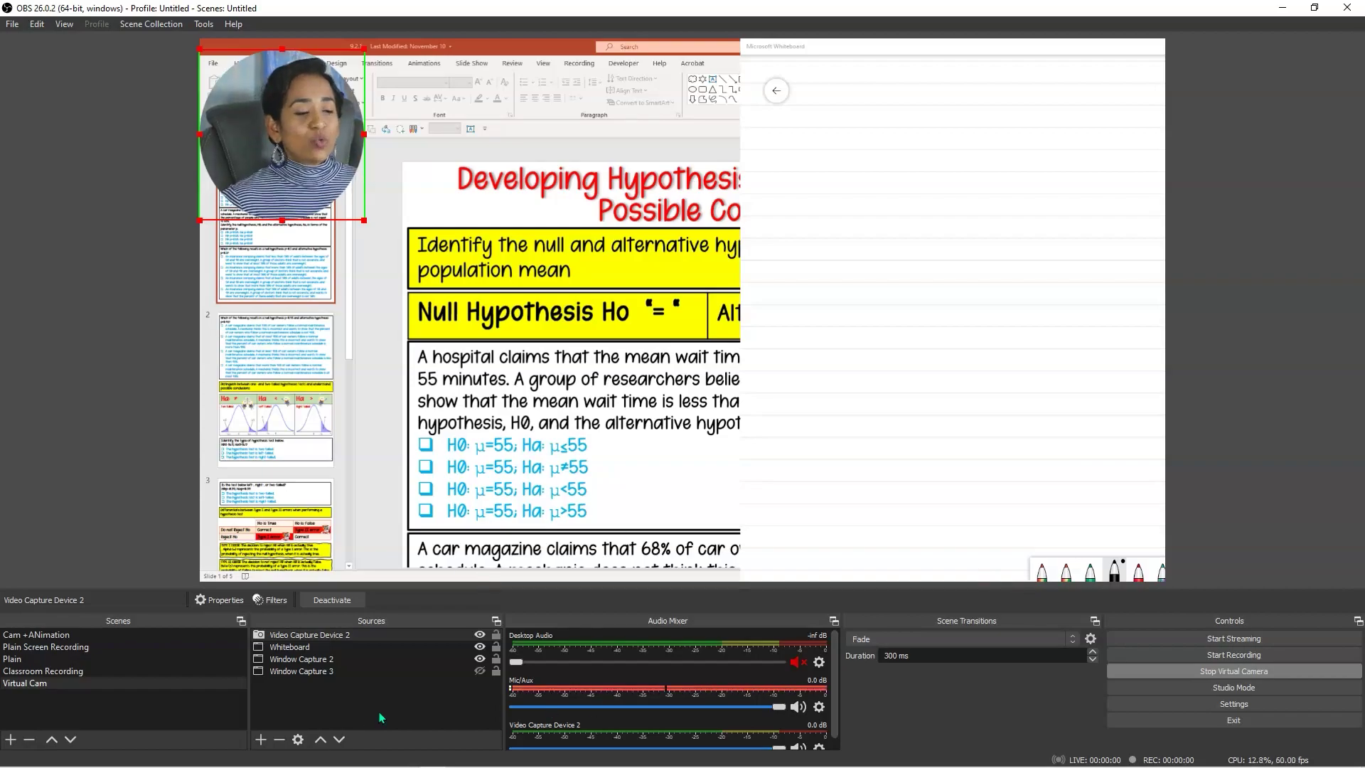
mouse_move(420, 764)
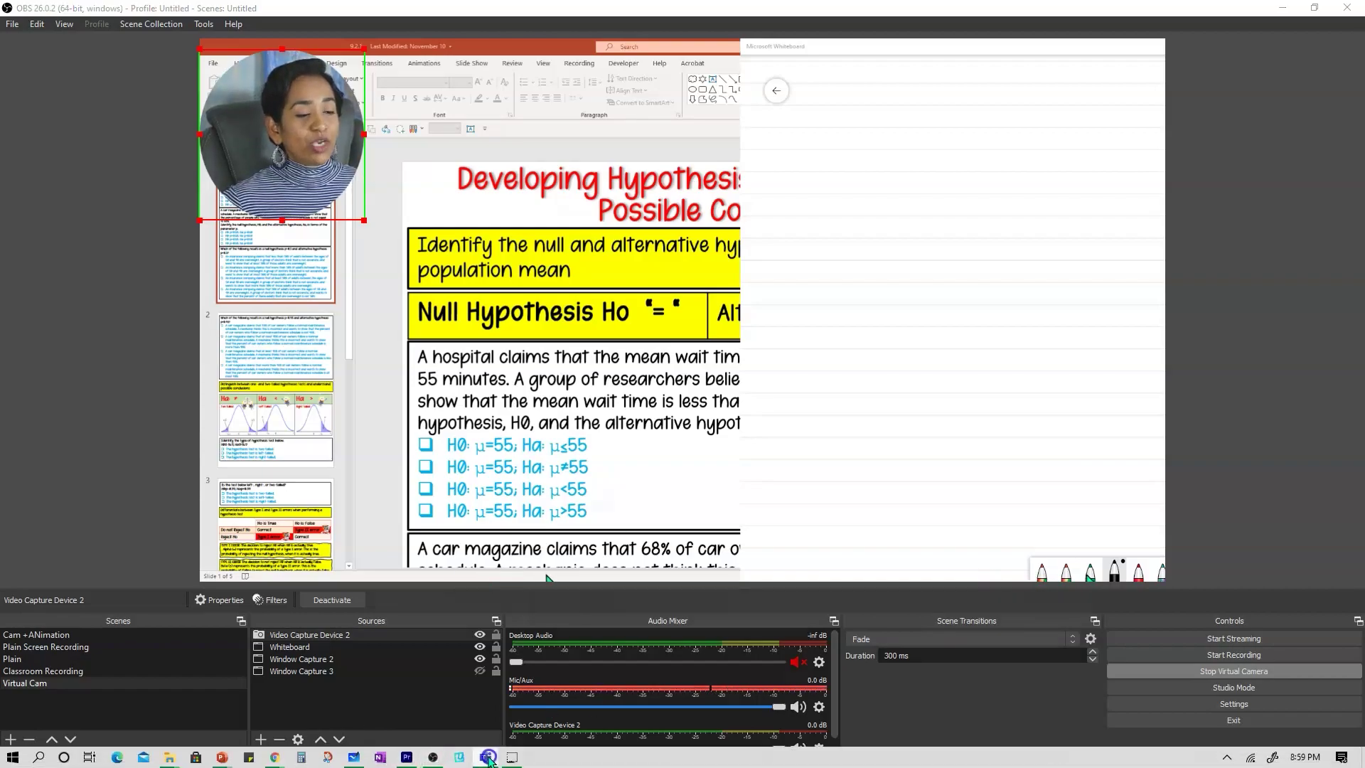
left_click(488, 759)
left_click(1159, 86)
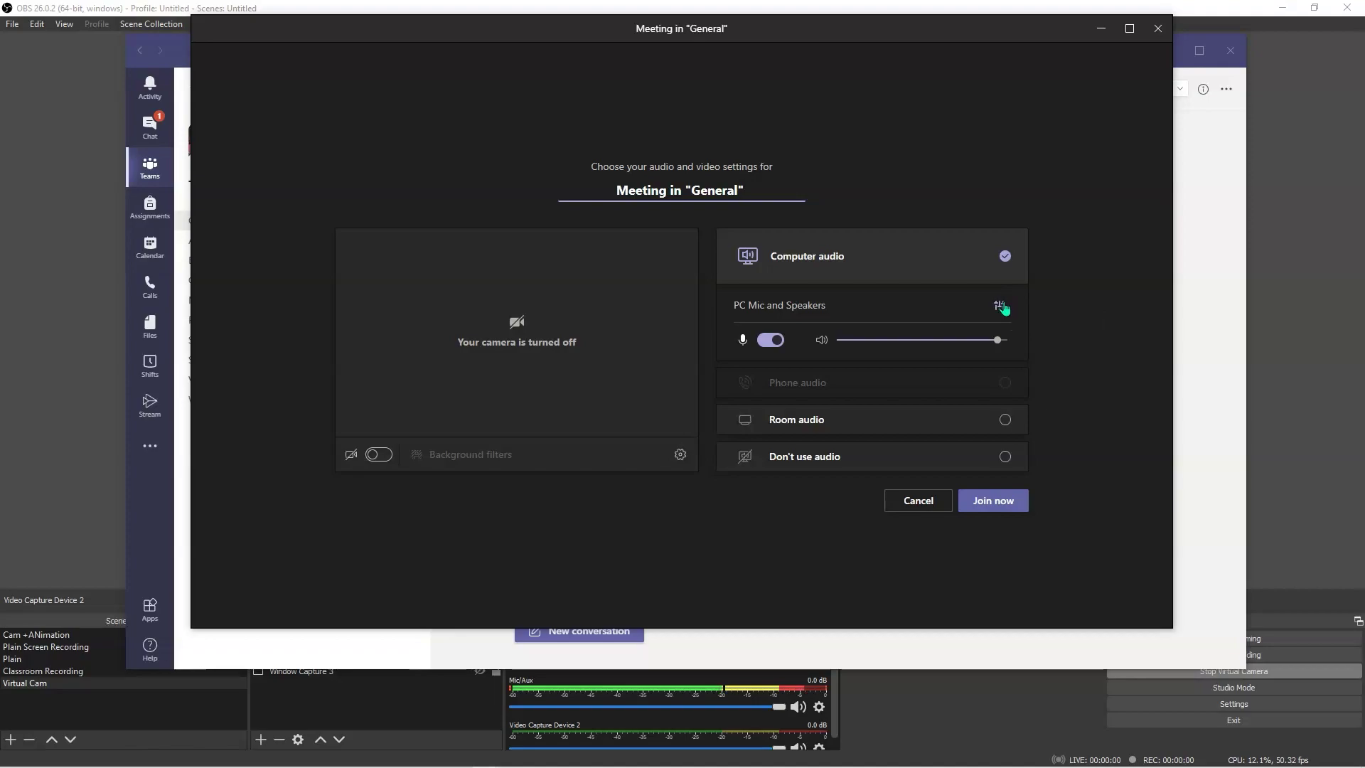
Step: Join the meeting with the microphone off and the camera turned on using OBS Virtual Camera
left_click(1001, 305)
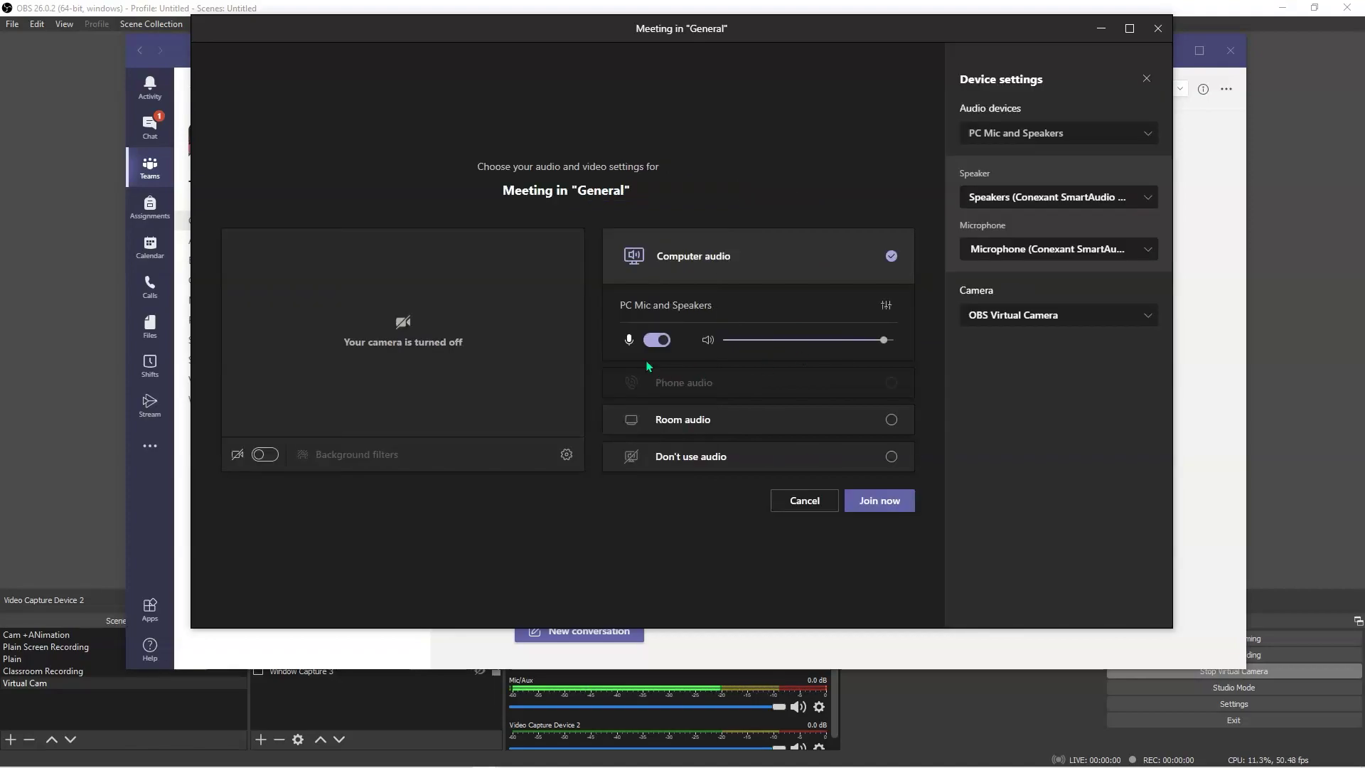
left_click(659, 341)
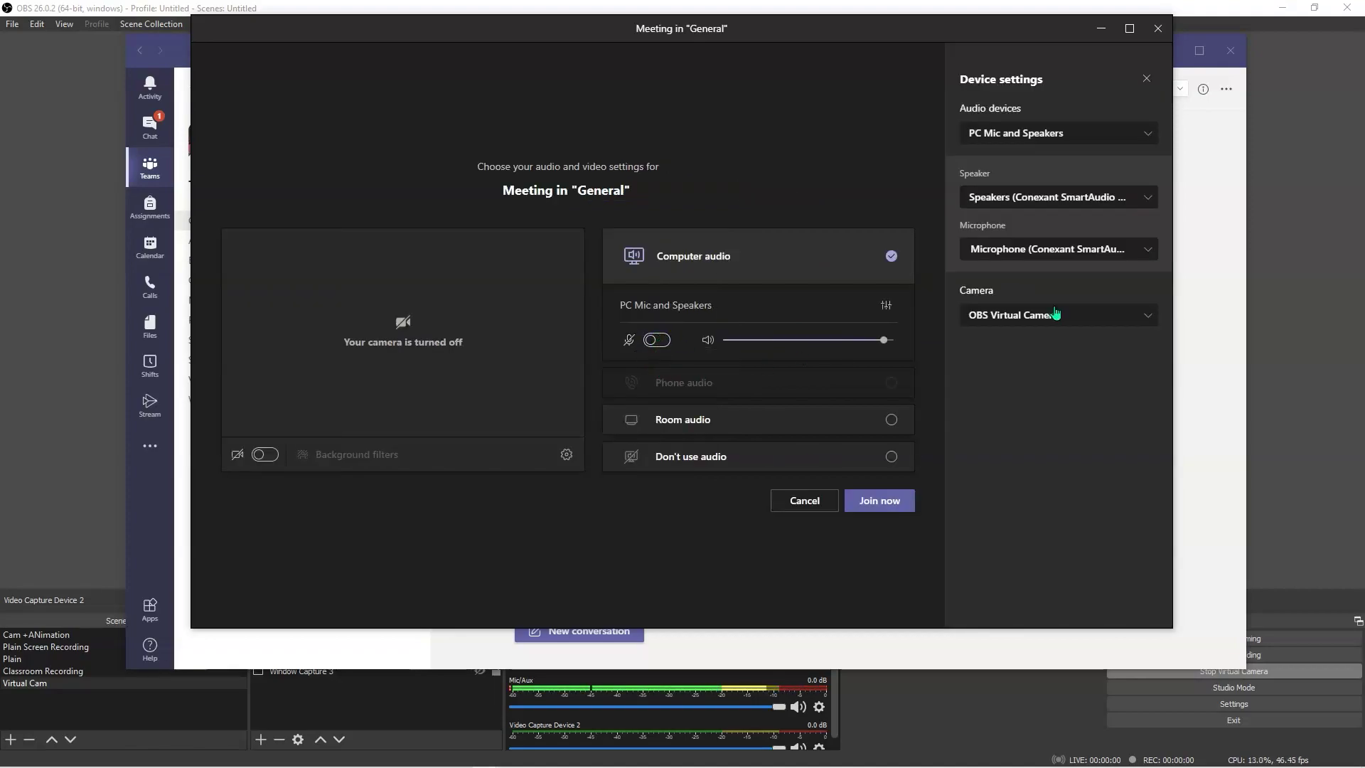
left_click(1148, 317)
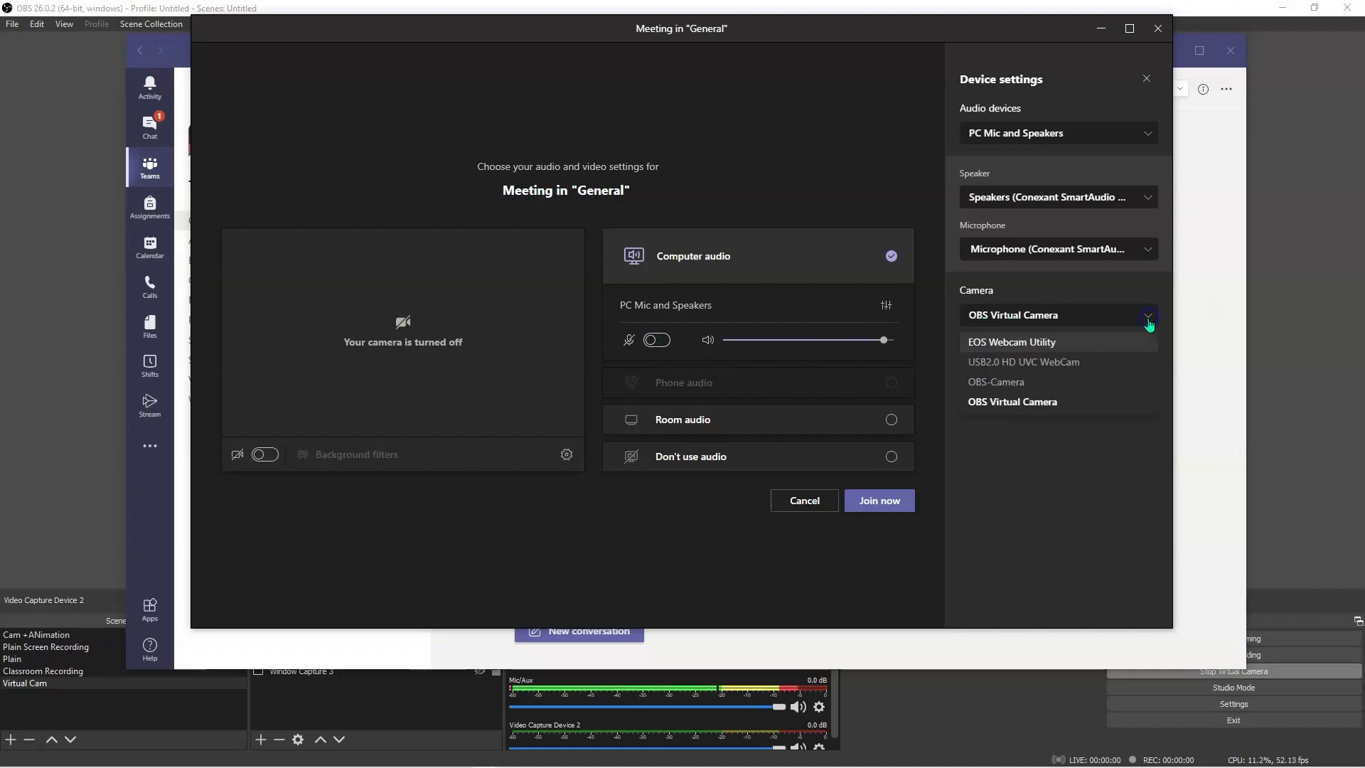
left_click(1039, 321)
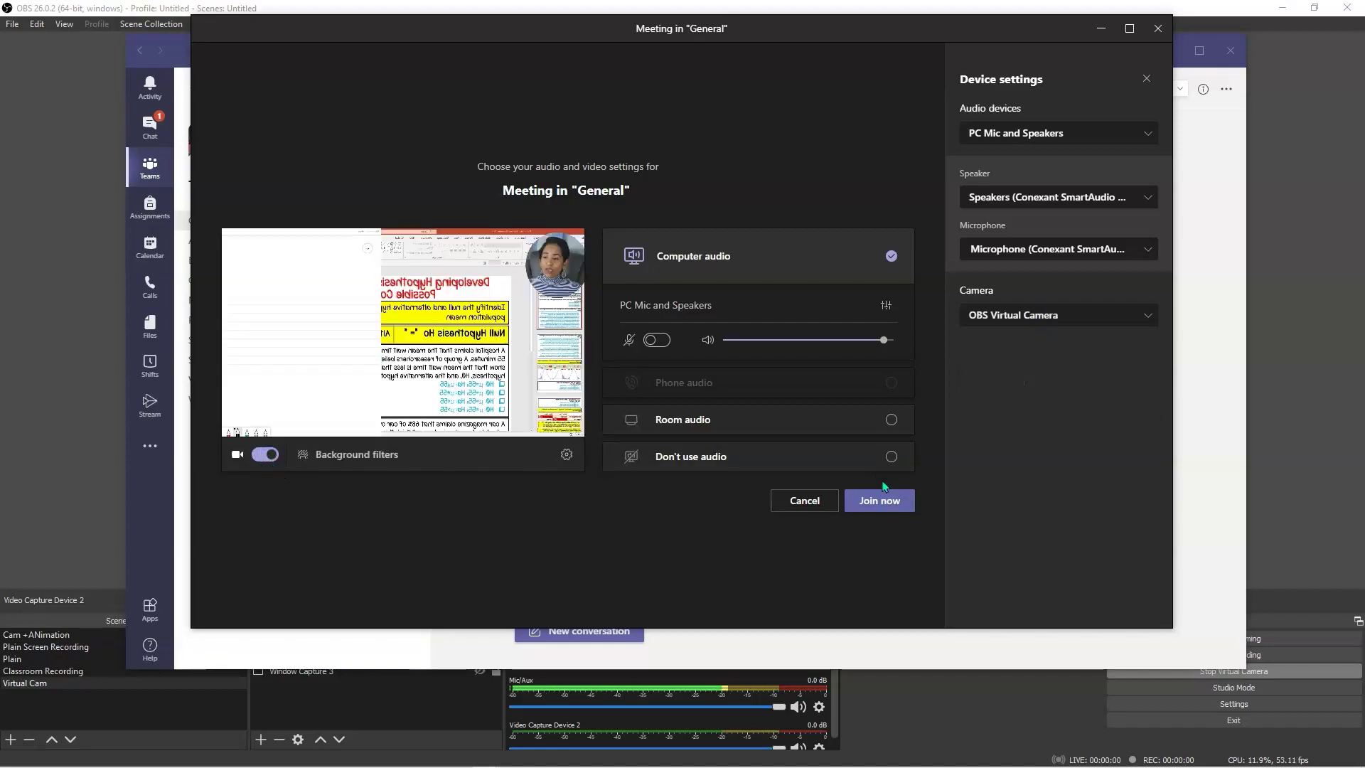
left_click(890, 509)
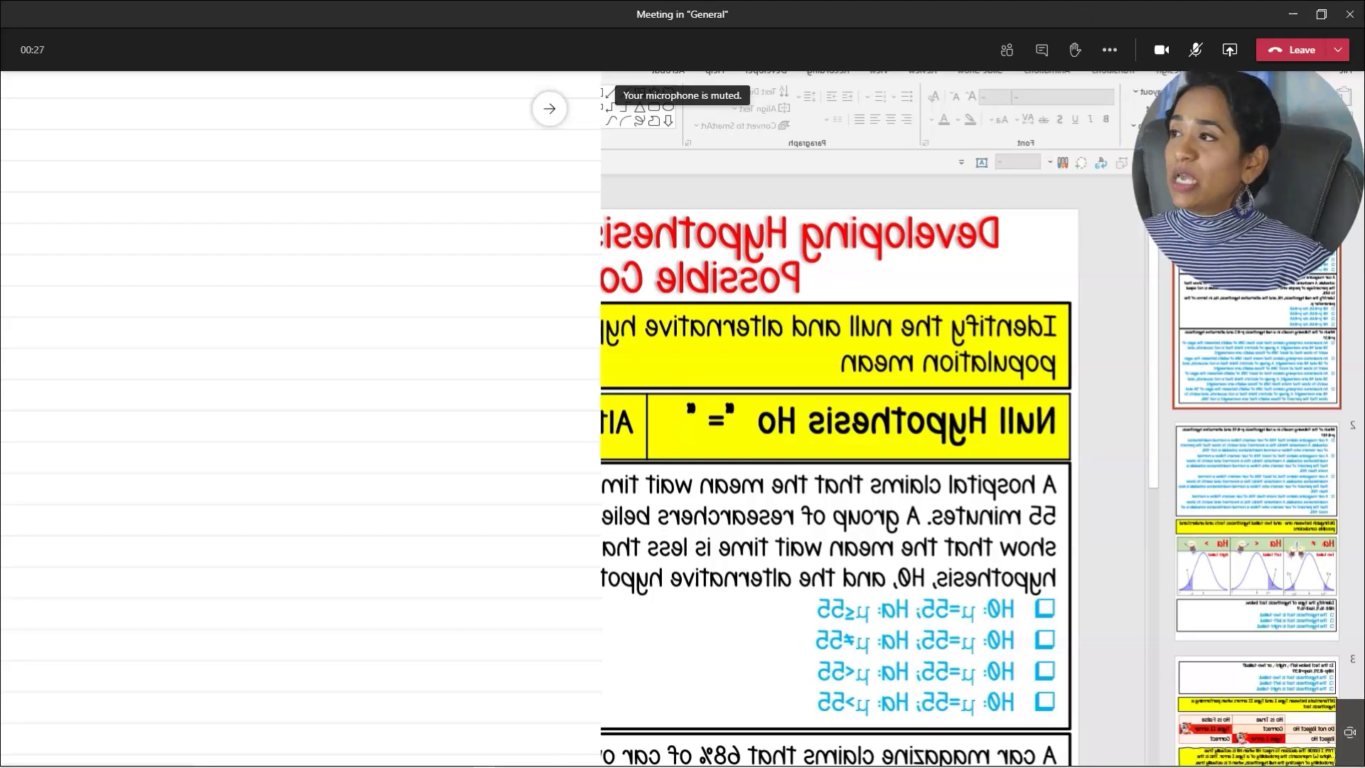
Step: Minimize the Teams windows and handwrite 2x→3 with a large loop beneath it on the Whiteboard
double_click(1224, 12)
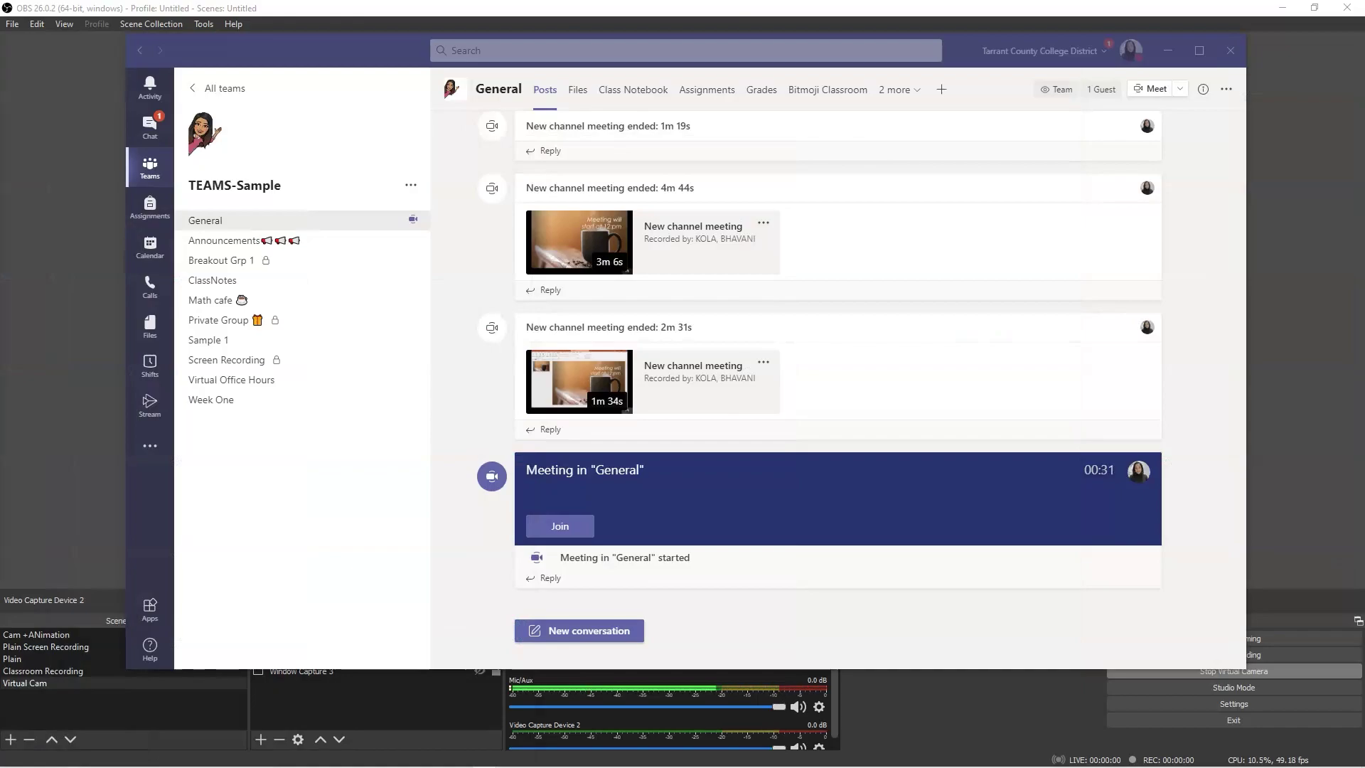
left_click(1169, 51)
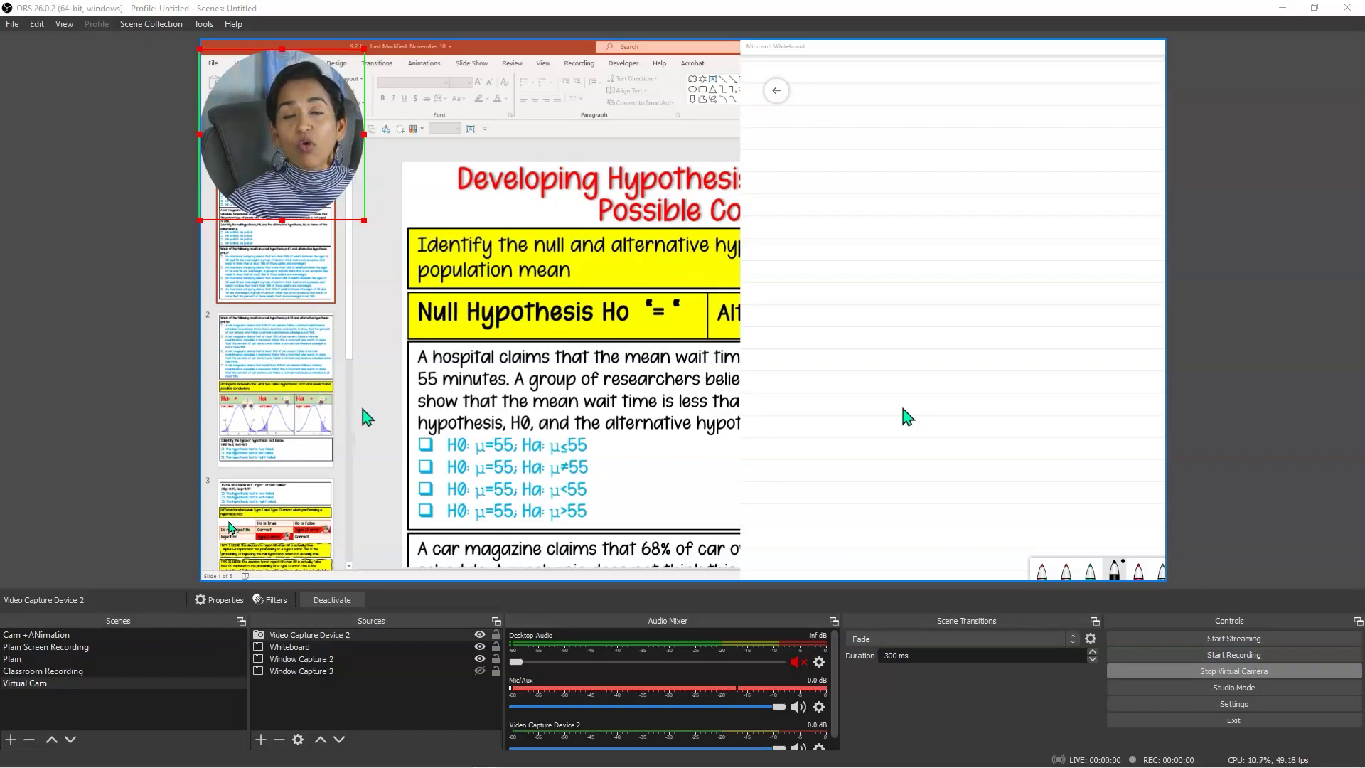
mouse_move(6, 759)
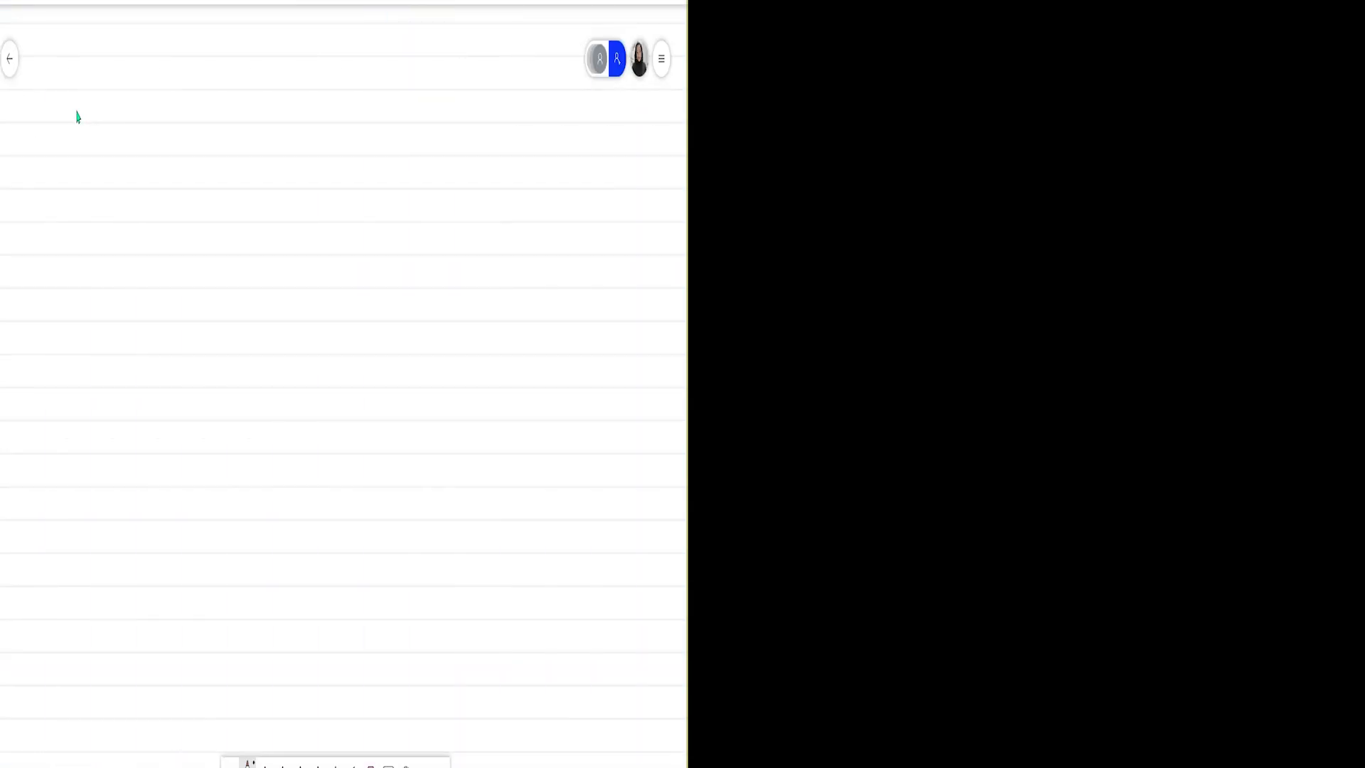
mouse_move(78, 116)
left_mouse_down()
mouse_move(79, 166)
mouse_move(135, 104)
mouse_move(140, 135)
left_mouse_up()
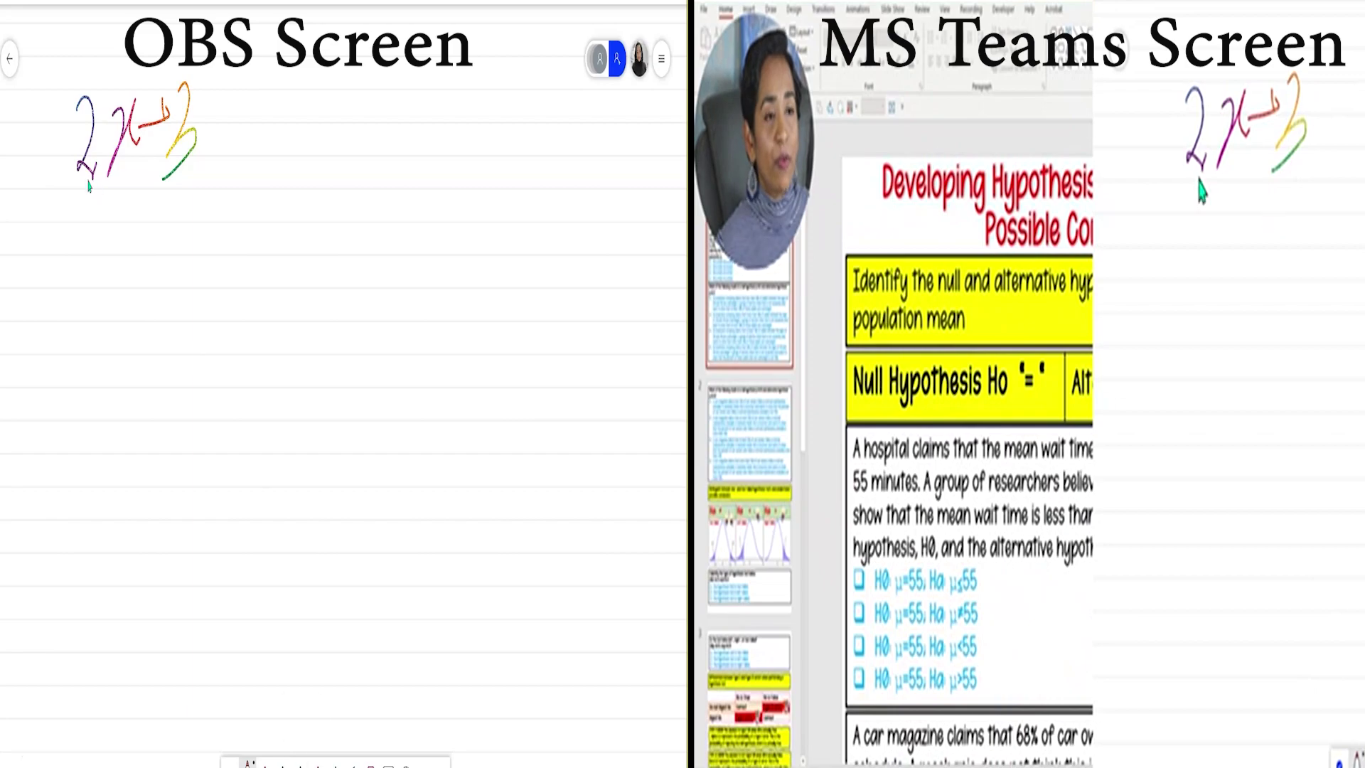
mouse_move(108, 379)
left_mouse_down()
mouse_move(174, 179)
mouse_move(97, 228)
mouse_move(164, 301)
mouse_move(166, 283)
mouse_move(206, 294)
mouse_move(162, 310)
left_mouse_up()
left_click(649, 4)
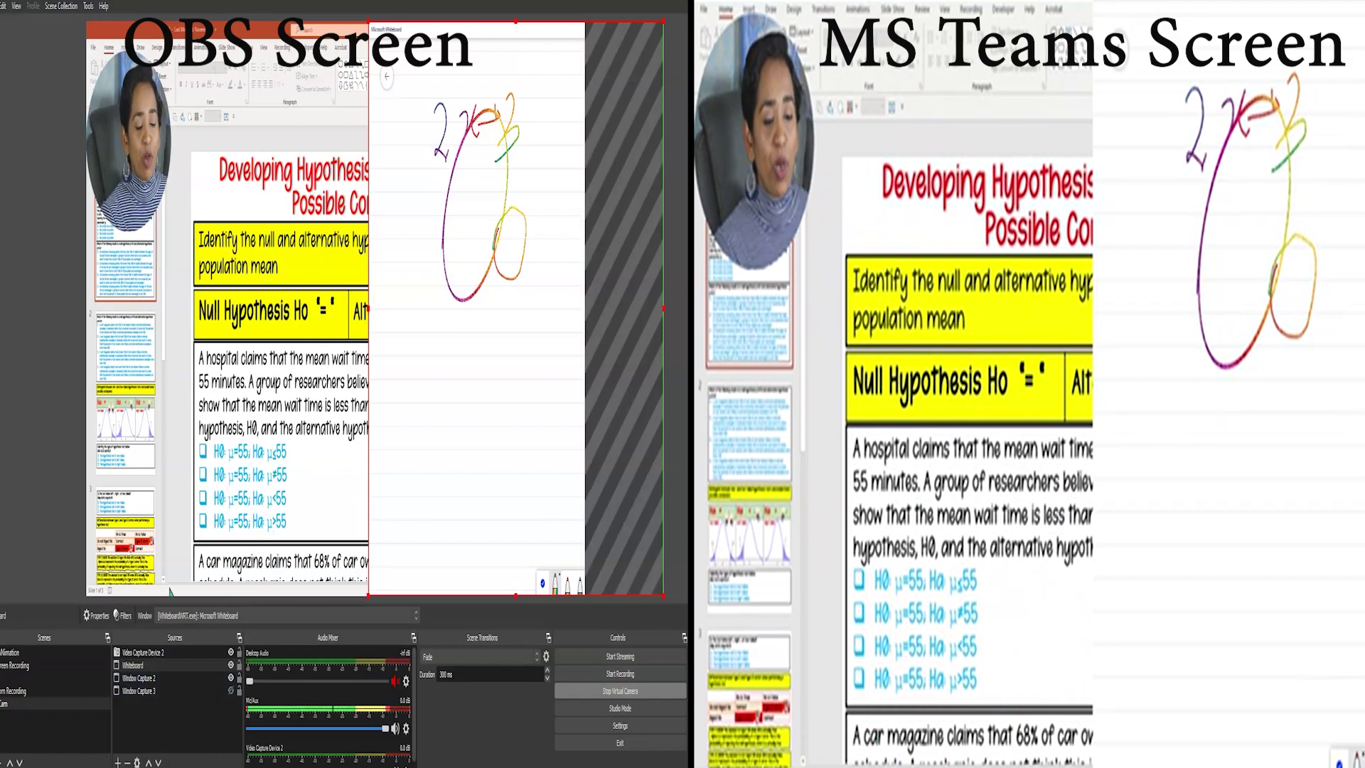
Step: Switch to PowerPoint, start the slide show of the hypothesis presentation and return to OBS
left_click(92, 711)
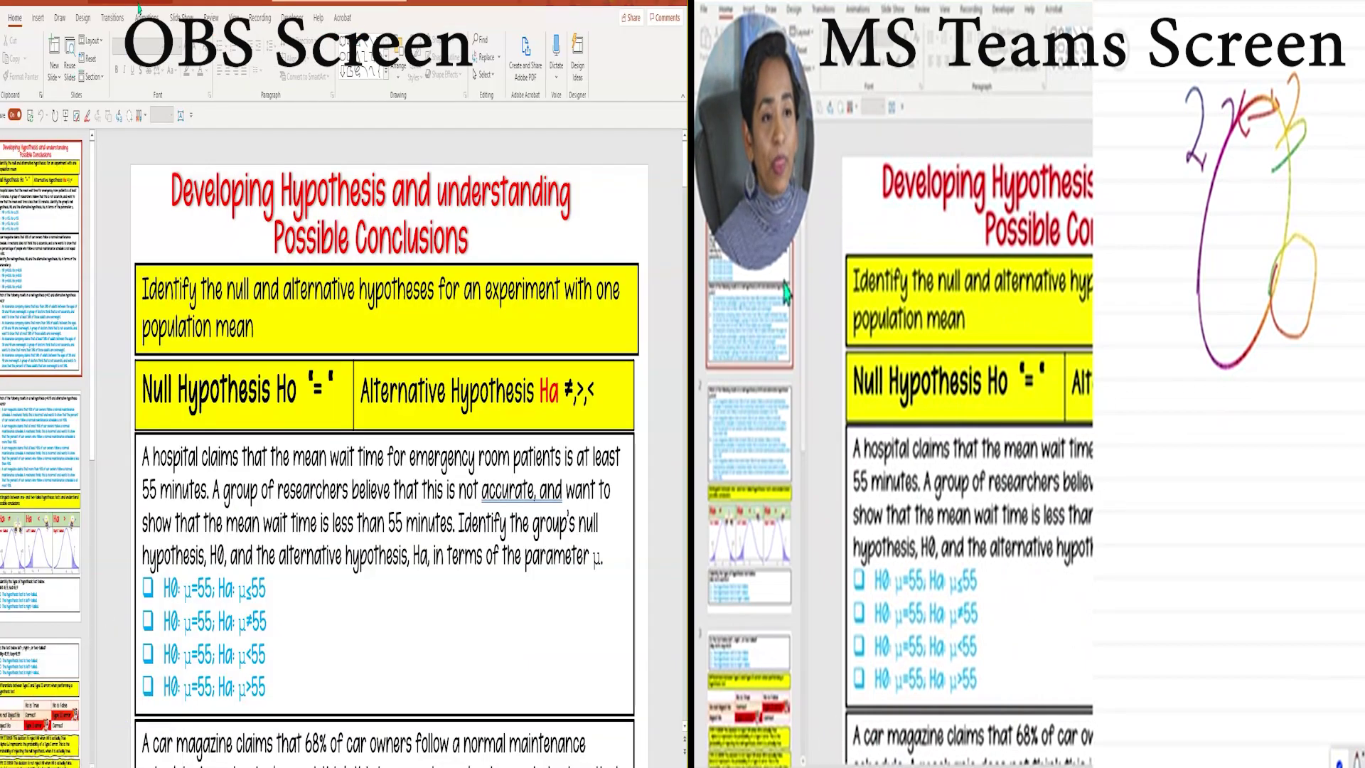
left_click(184, 17)
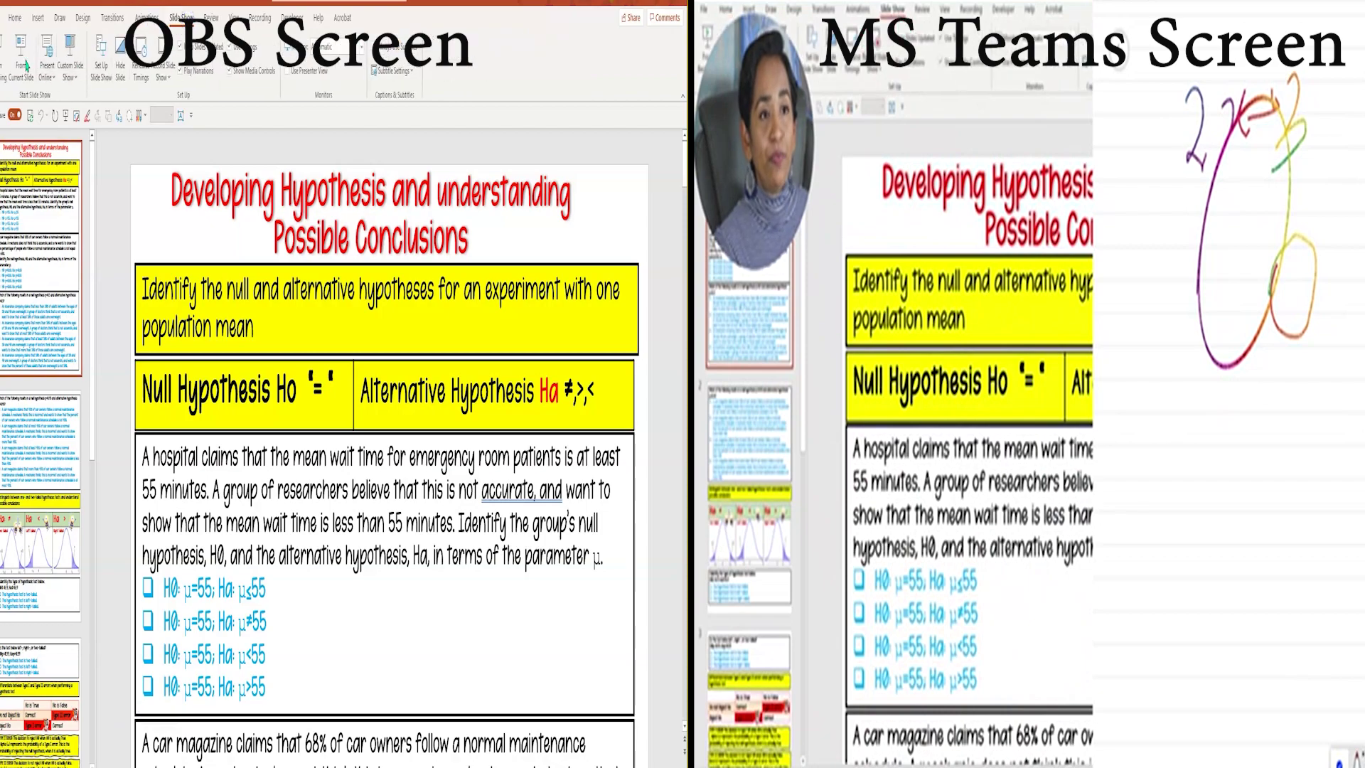
key("F5")
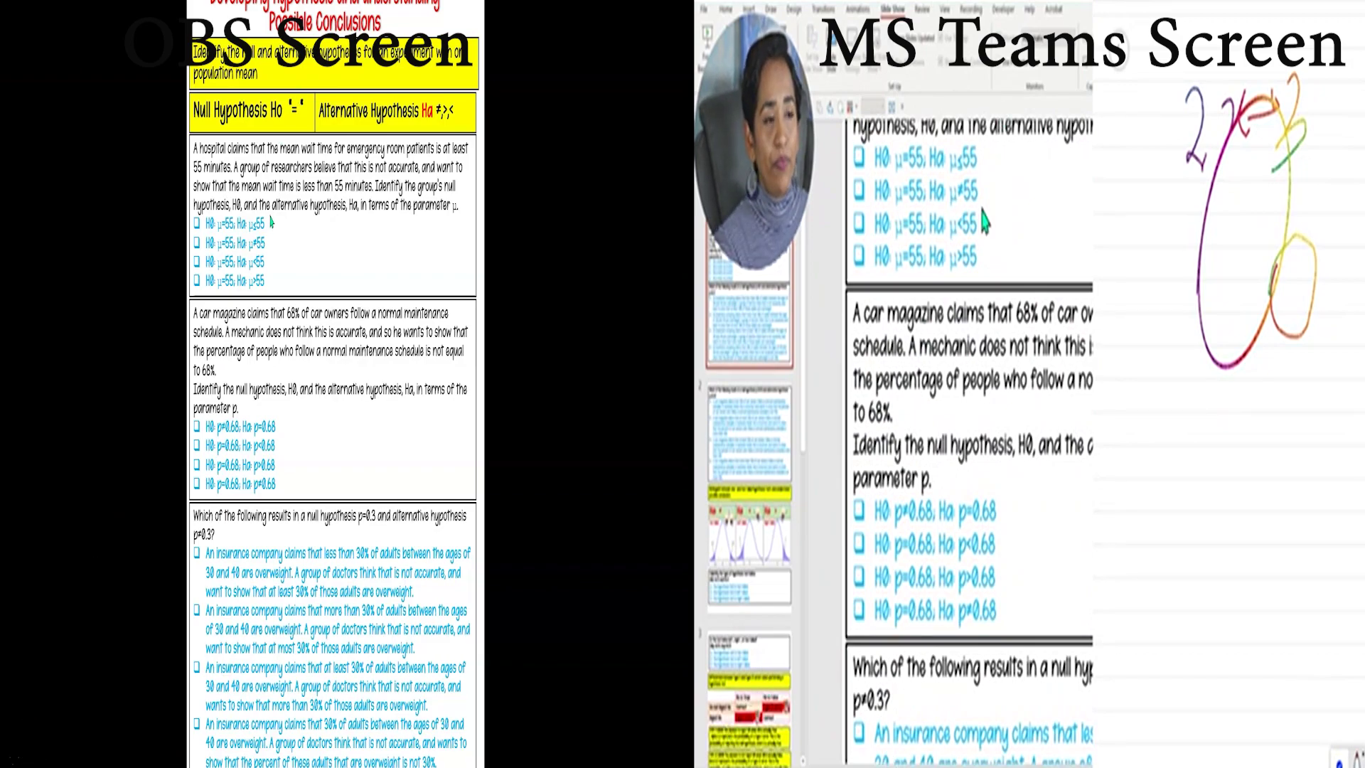
left_click(88, 249)
key("Escape")
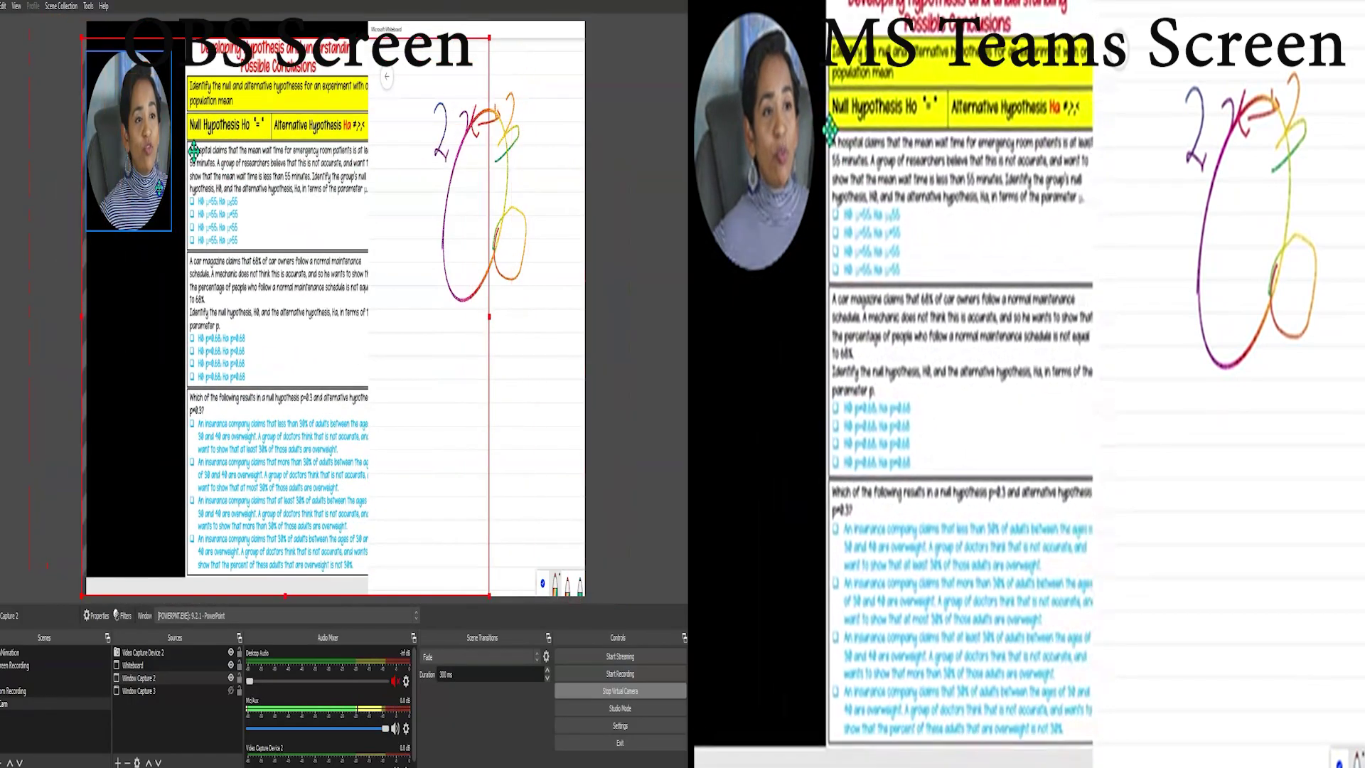
Step: Move the camera source onto the lower Whiteboard area, and shift the slide show capture leftward and stretch it to the canvas height
left_click_drag(193, 150, 176, 122)
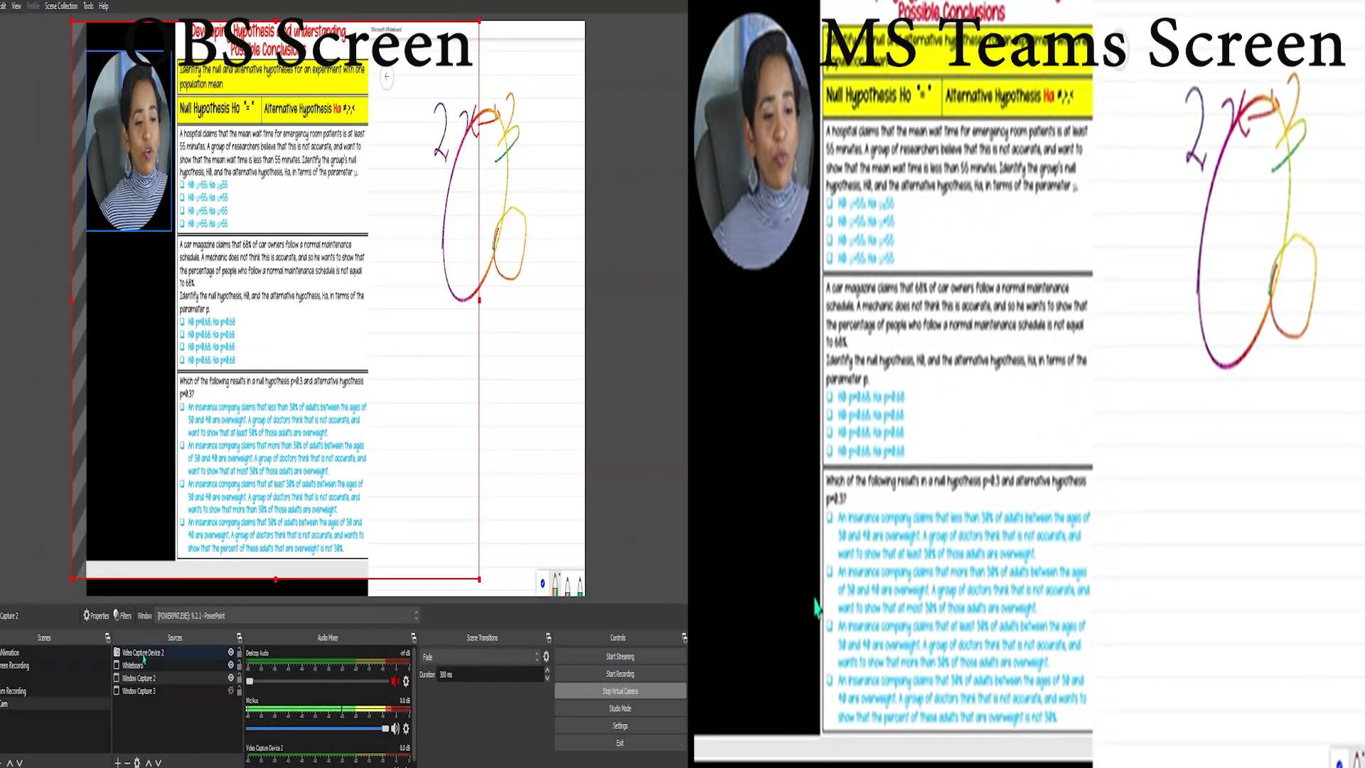
left_click(140, 142)
left_click_drag(140, 138, 427, 436)
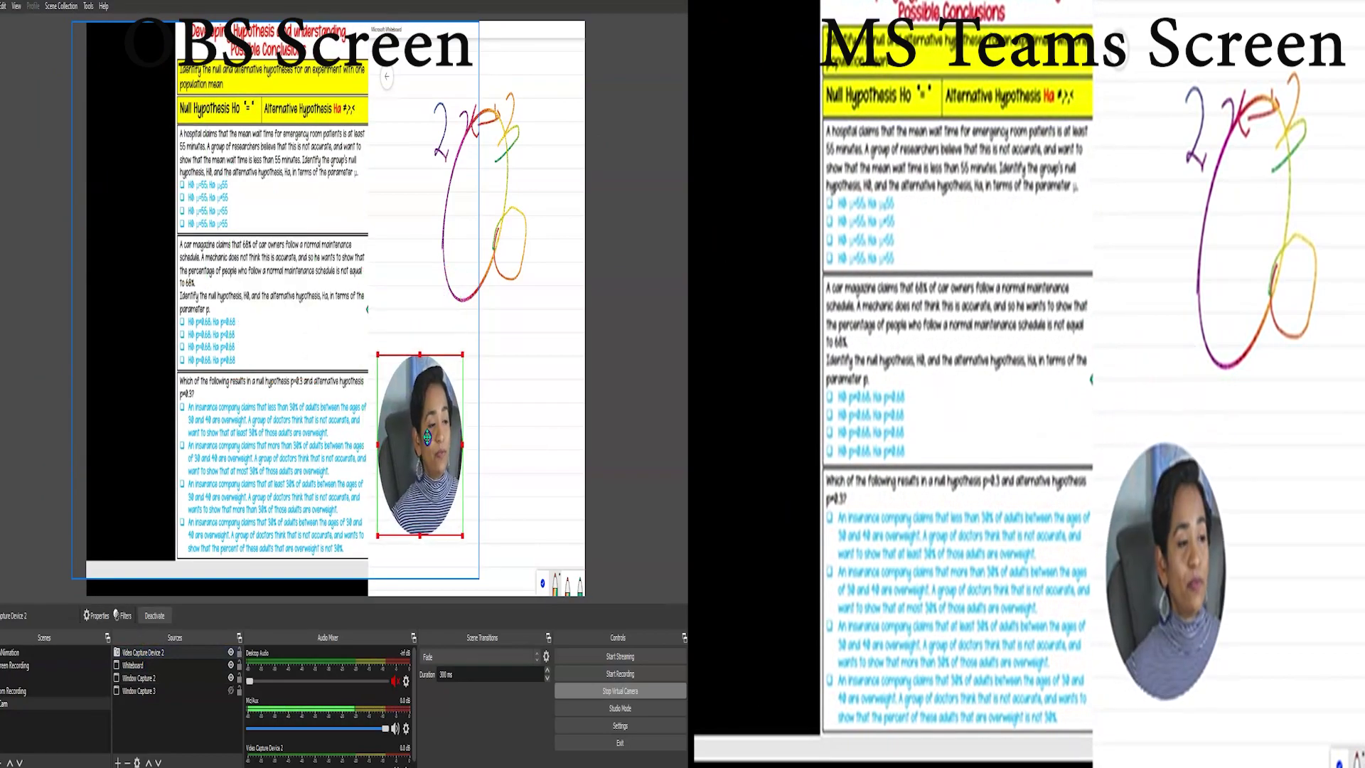
left_click_drag(279, 359, 265, 322)
left_click_drag(265, 580, 267, 592)
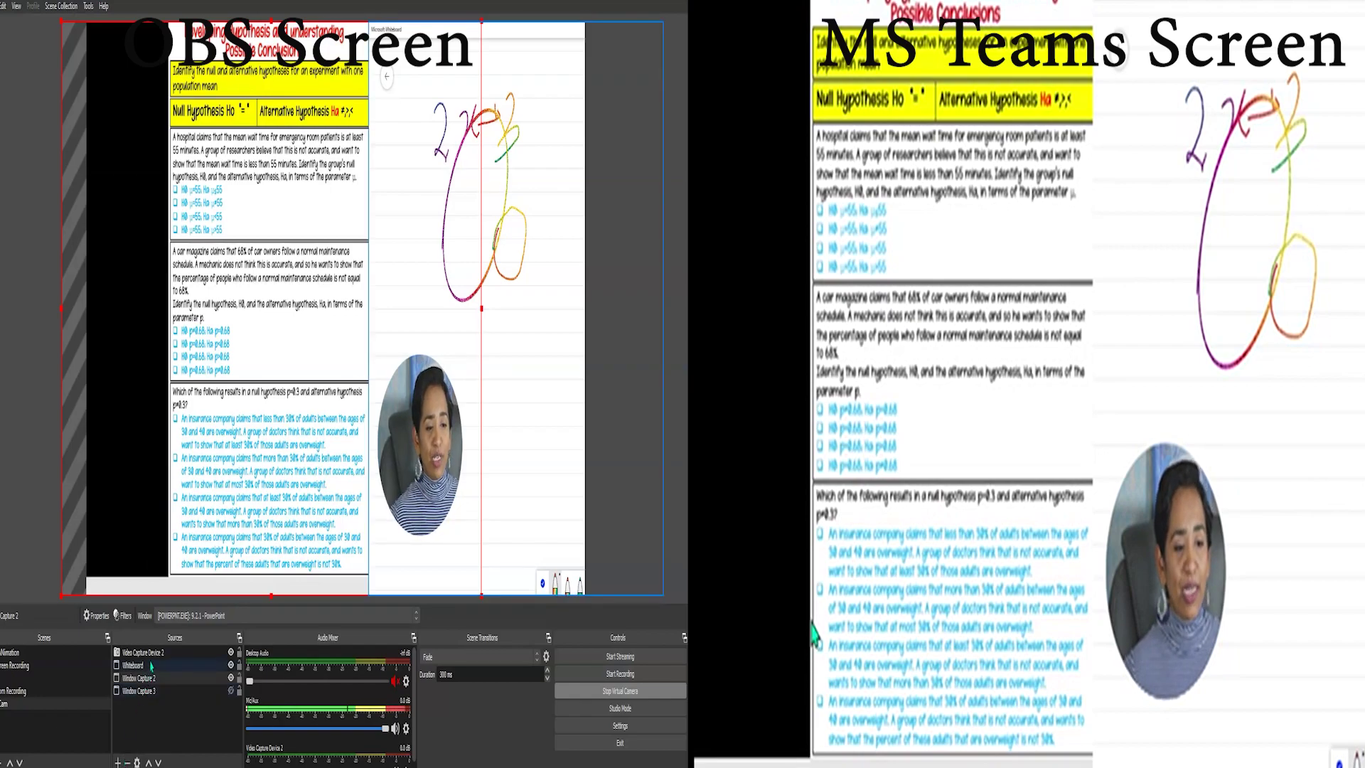
Step: Move the camera source into the canvas's upper-left corner over the black strip beside the slide
left_click(430, 473)
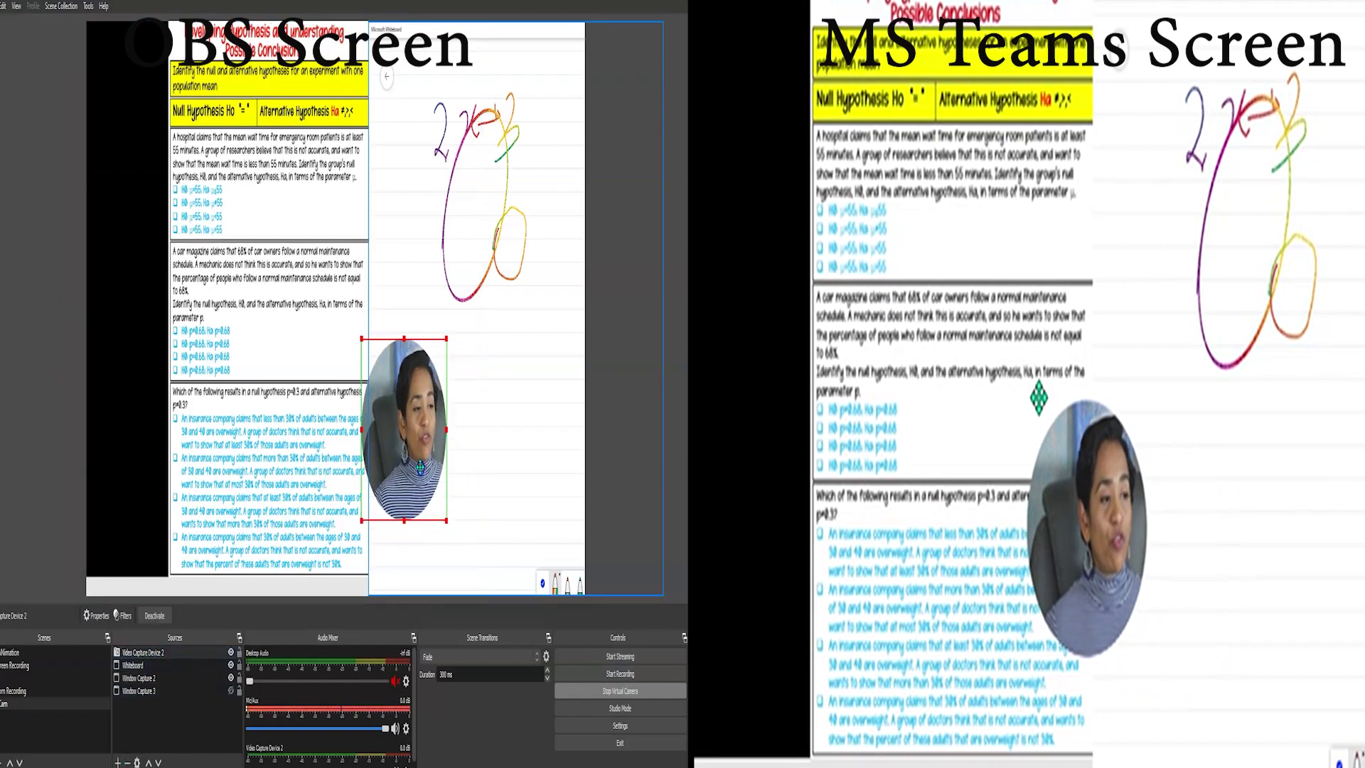
left_click_drag(428, 472, 132, 140)
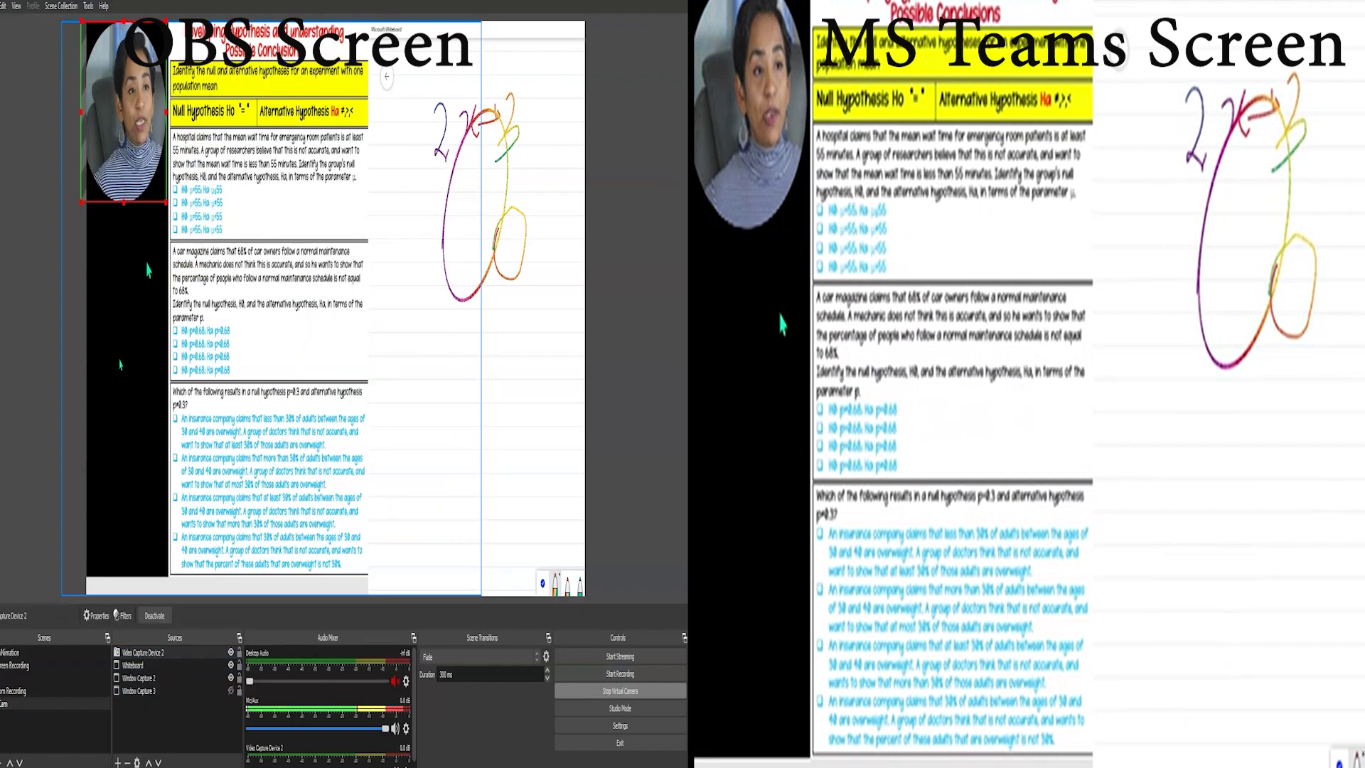
left_click(148, 270)
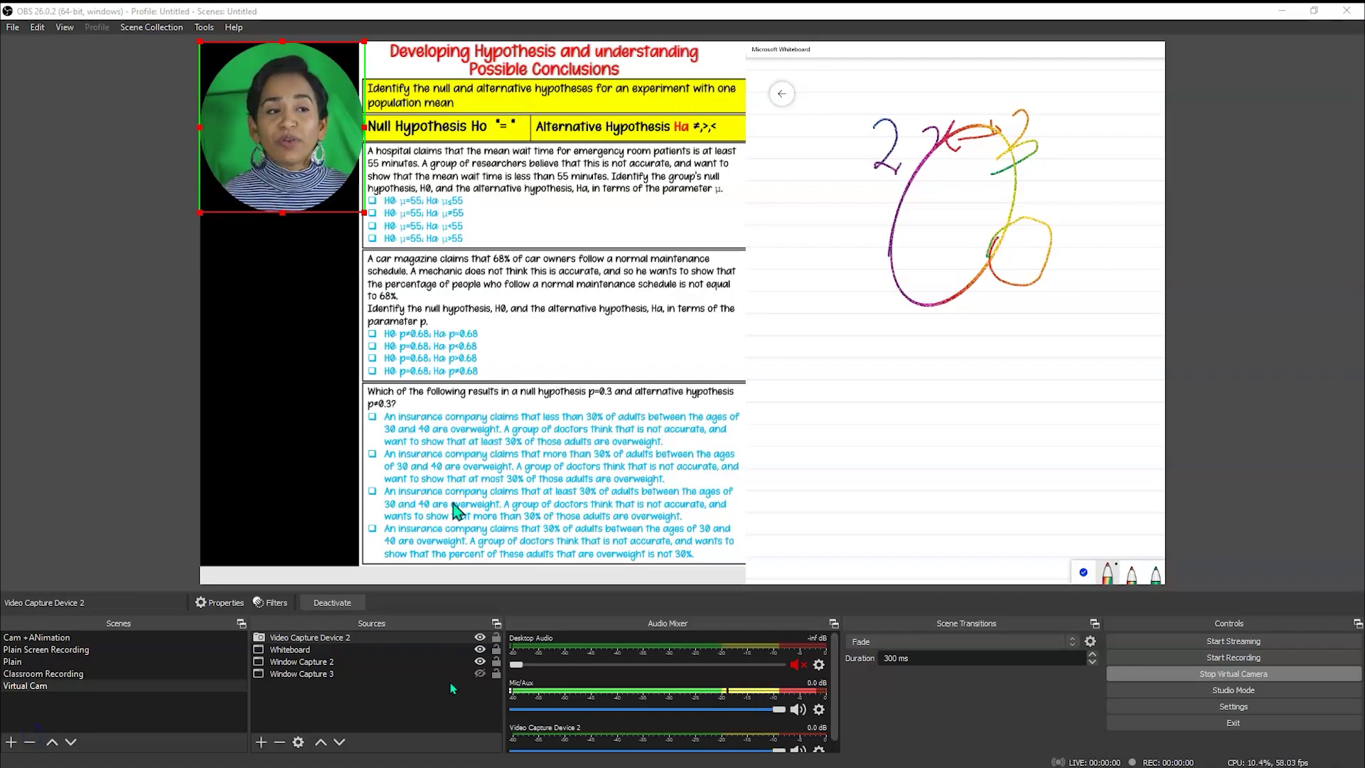
Step: Remove the Image Mask/Blend filter from Video Capture Device 2
right_click(311, 640)
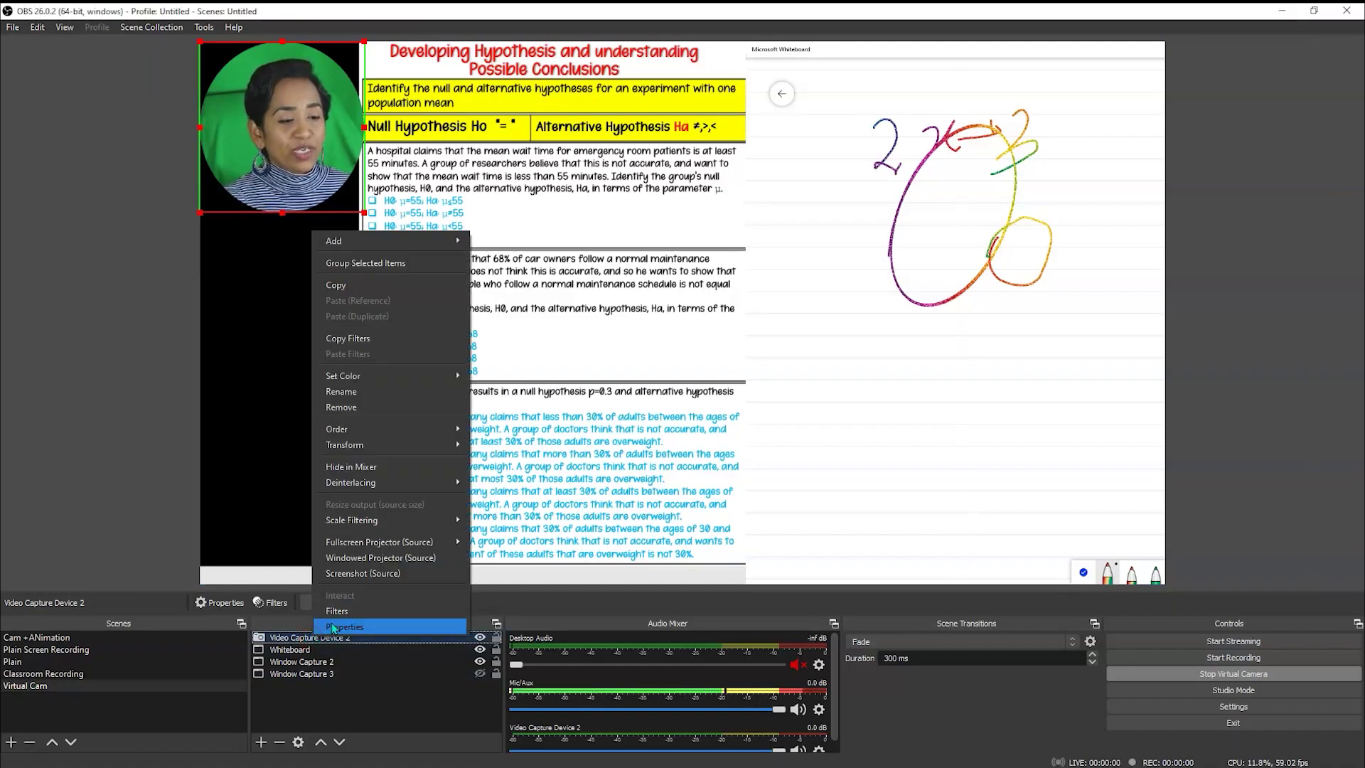
left_click(343, 617)
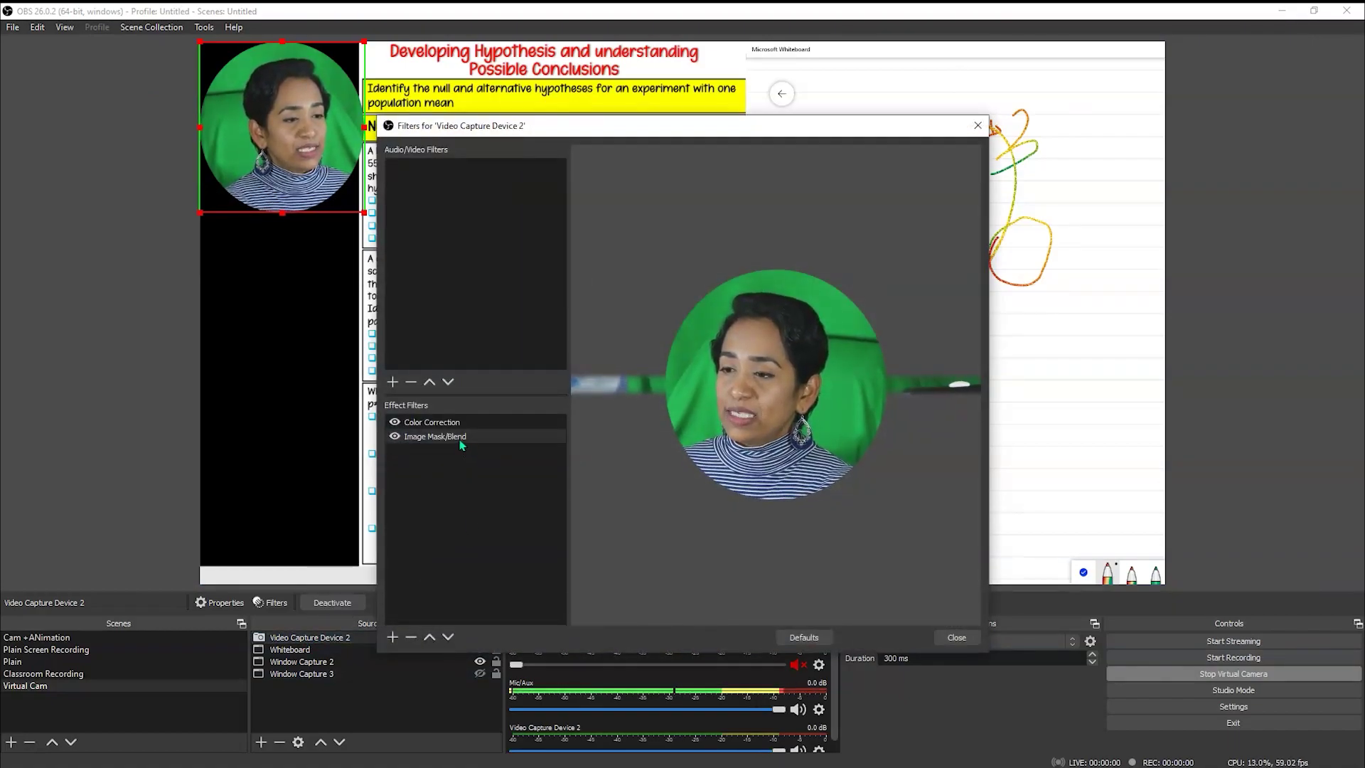
left_click(432, 440)
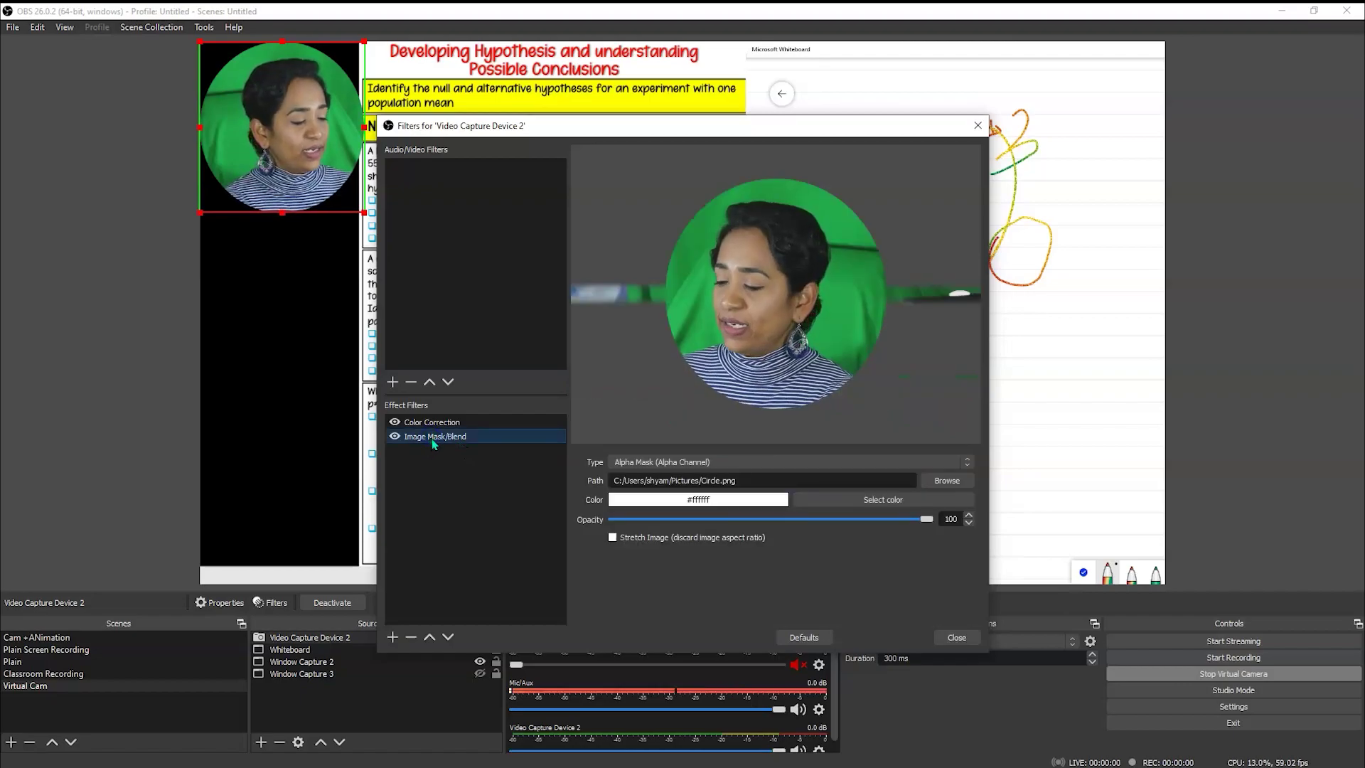
key("Delete")
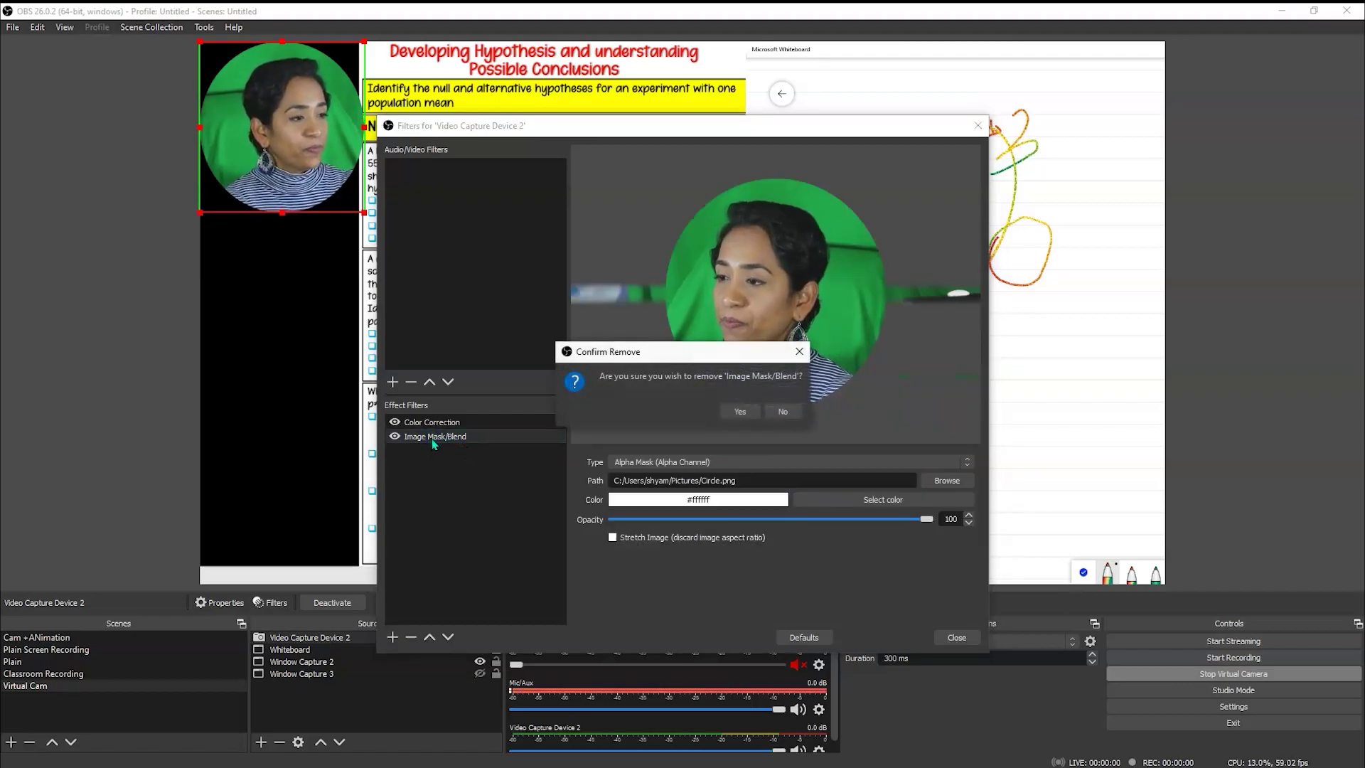
left_click(747, 411)
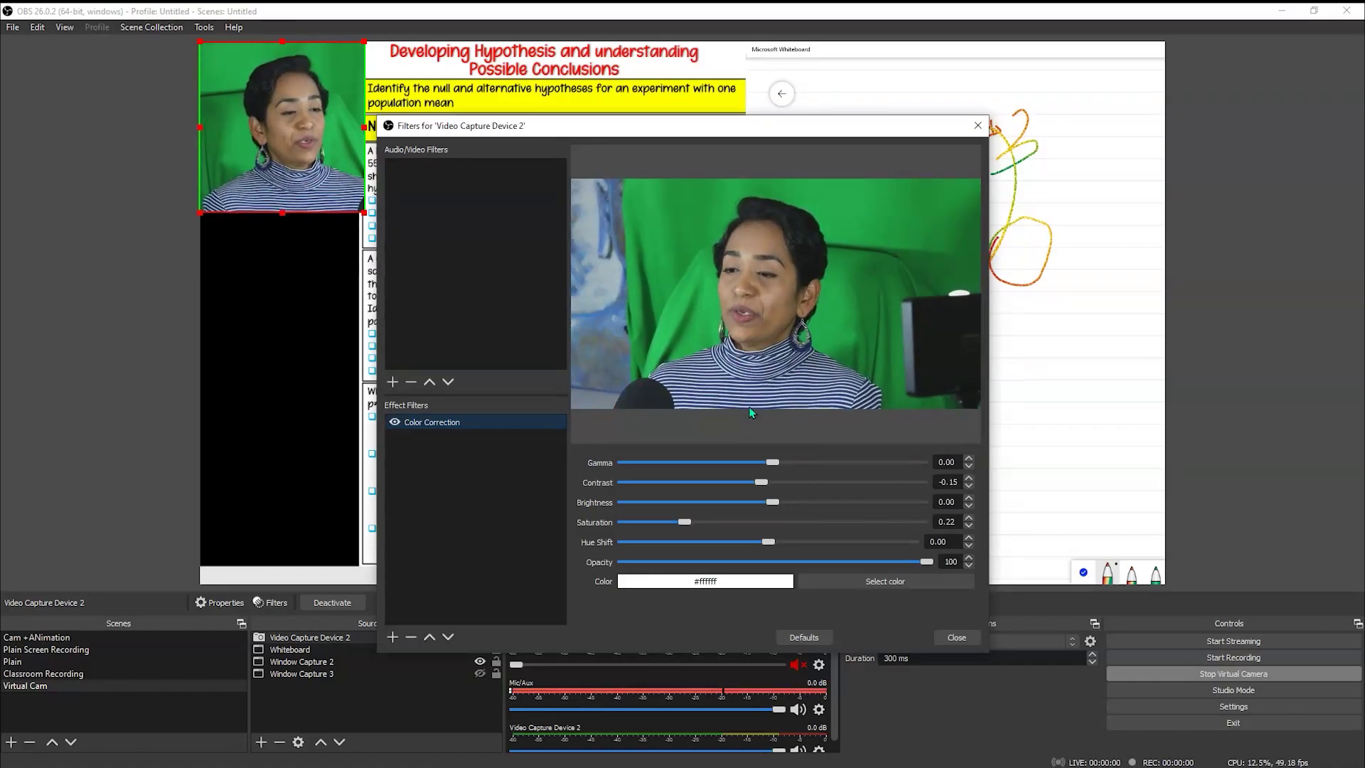
Step: Add a Chroma Key filter to the camera source and move the camera to the lower-right corner of the Whiteboard capture
left_click(392, 644)
left_click(457, 485)
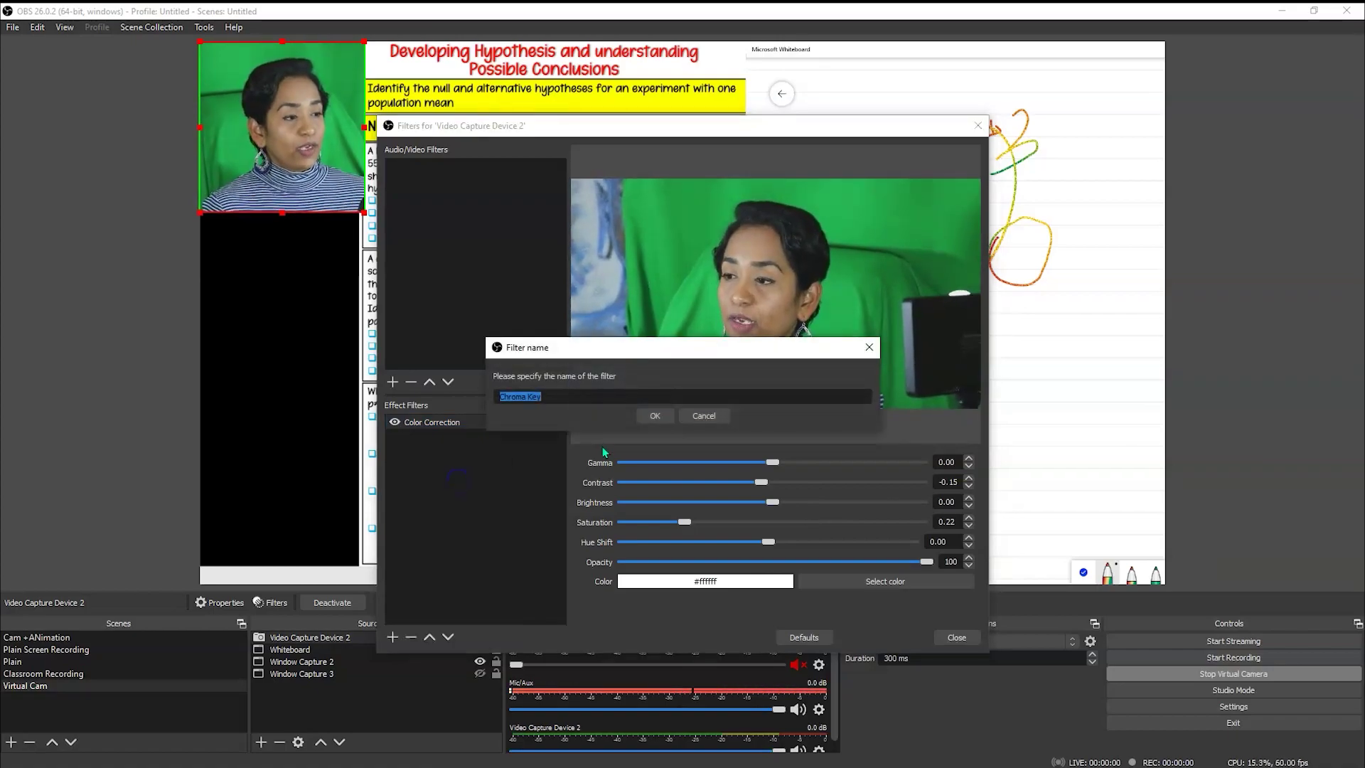
left_click(655, 417)
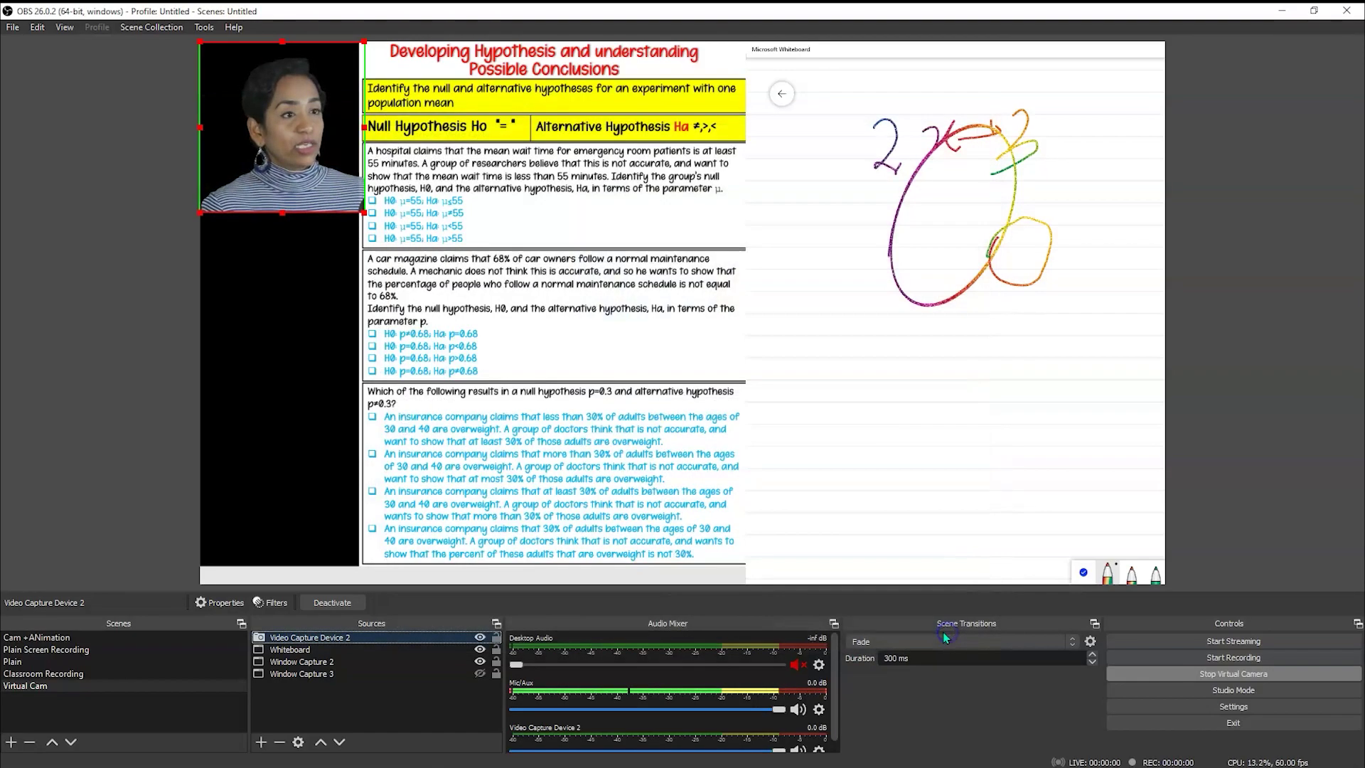
left_click(957, 637)
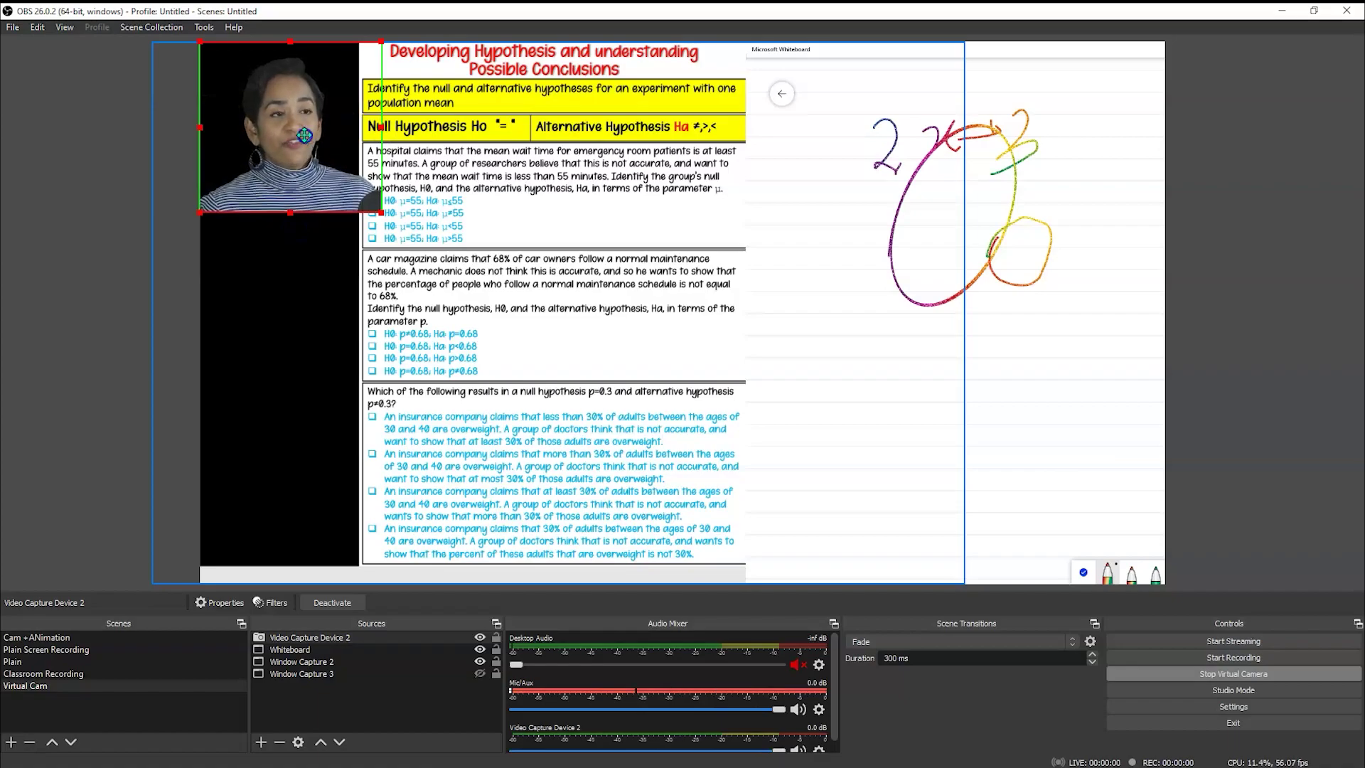
left_click_drag(304, 135, 1063, 501)
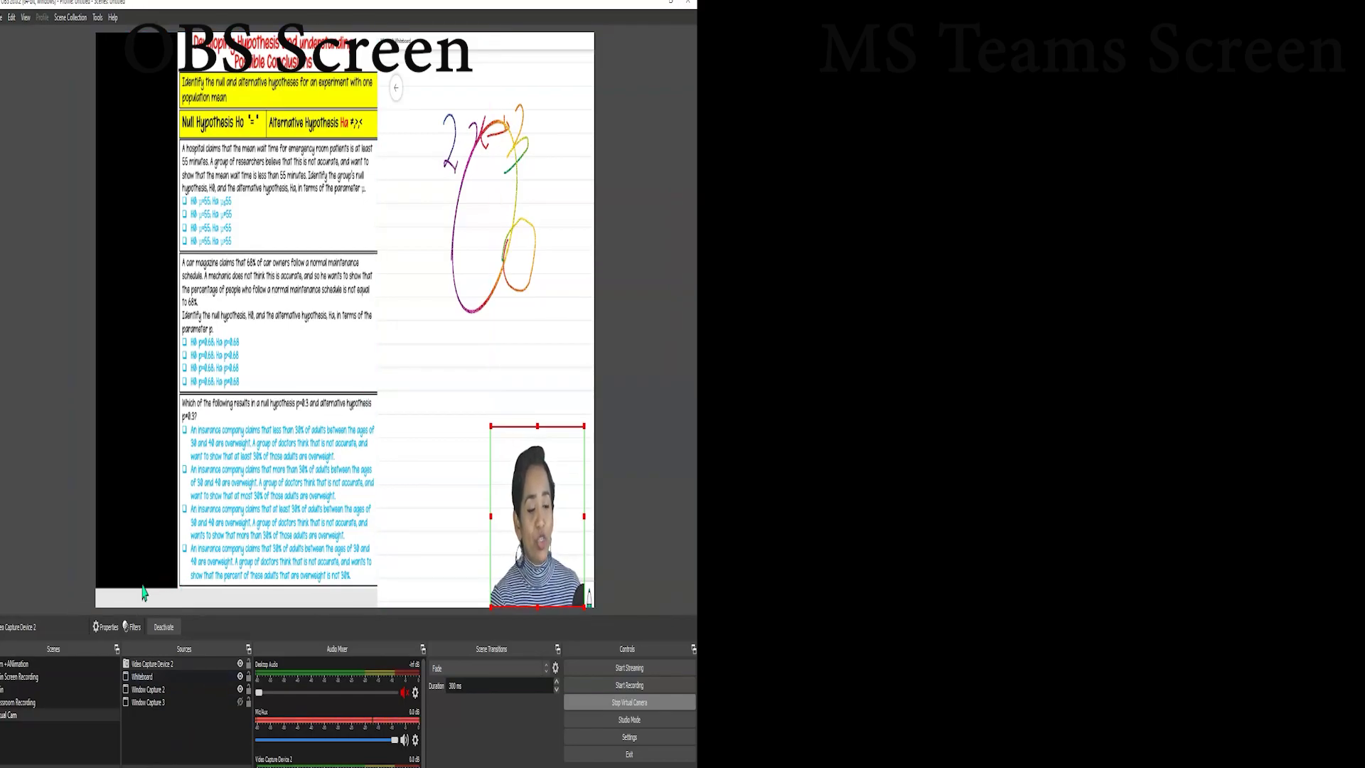
Step: Maximize the PowerPoint slide show, advance to the second slide, and end the show to return to OBS
mouse_move(107, 767)
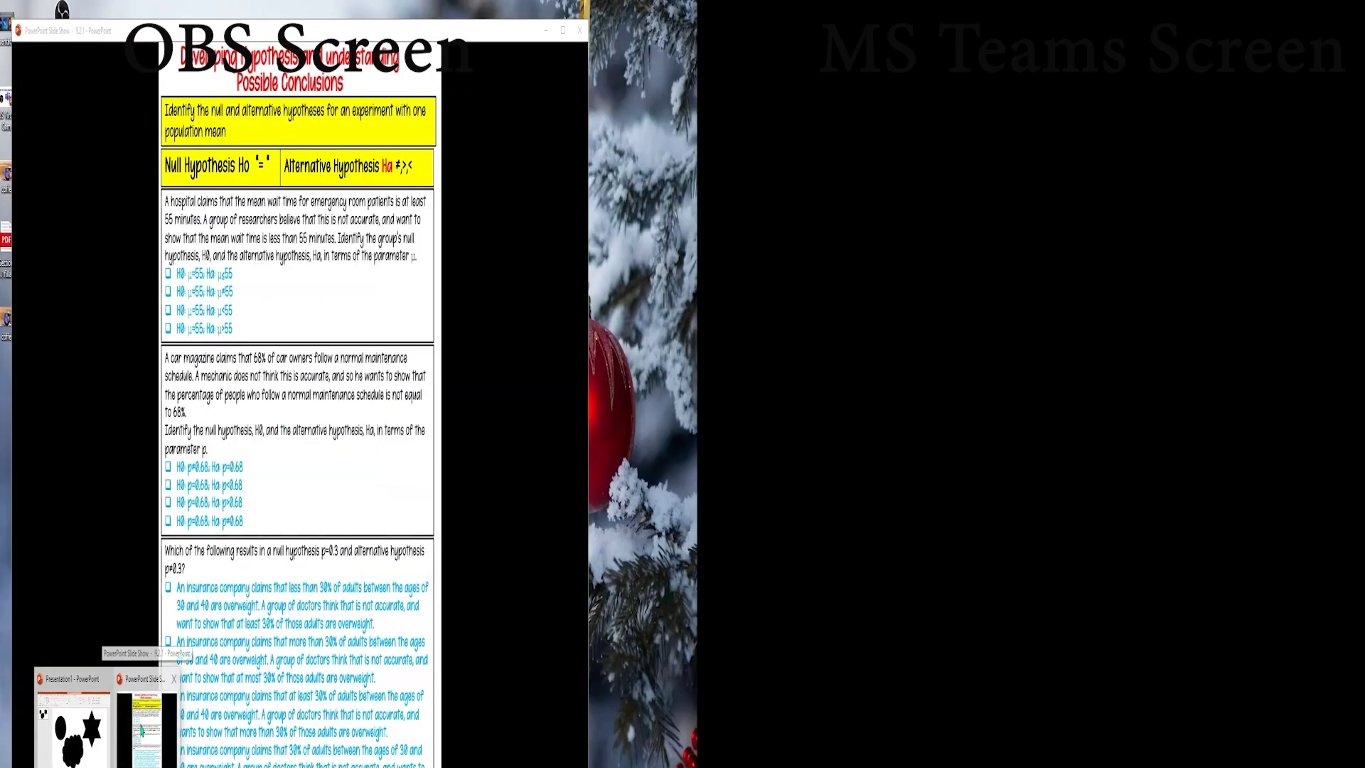
left_click(141, 729)
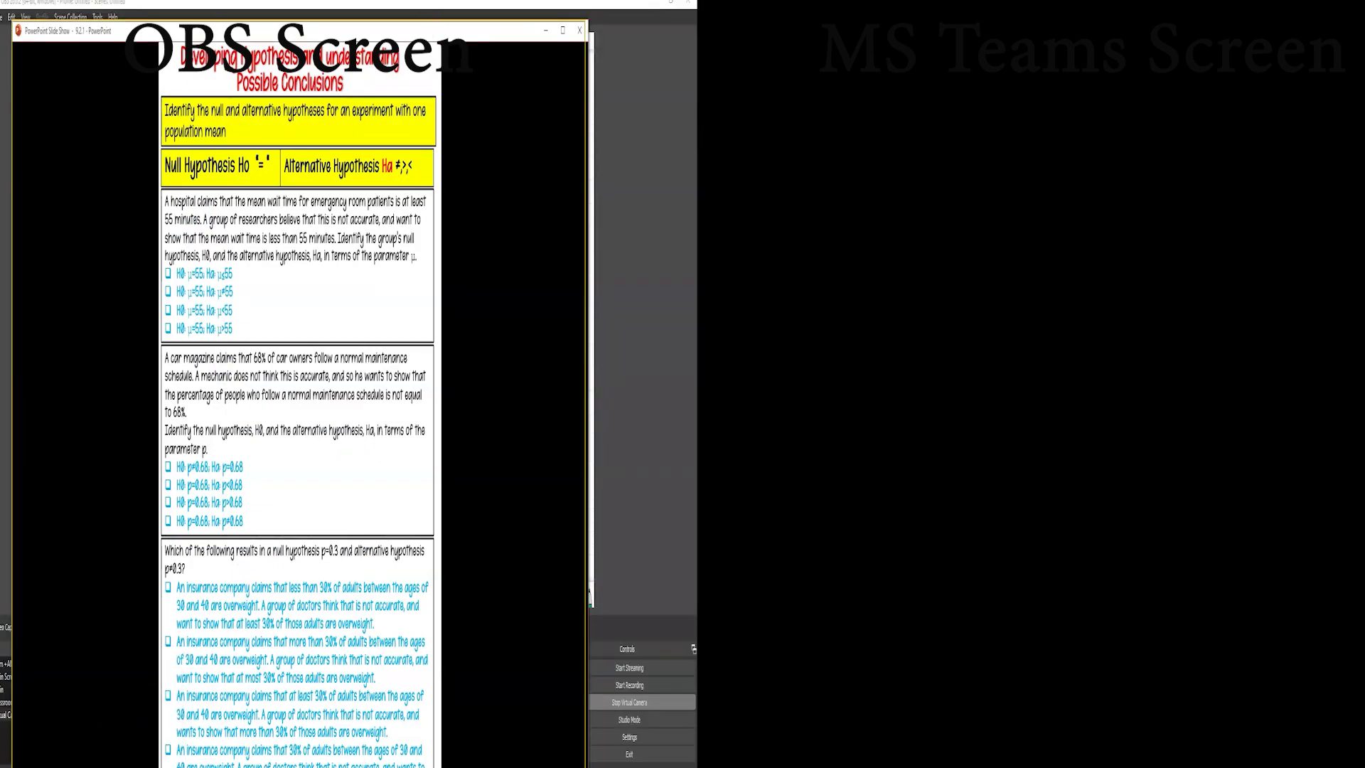
left_click(562, 31)
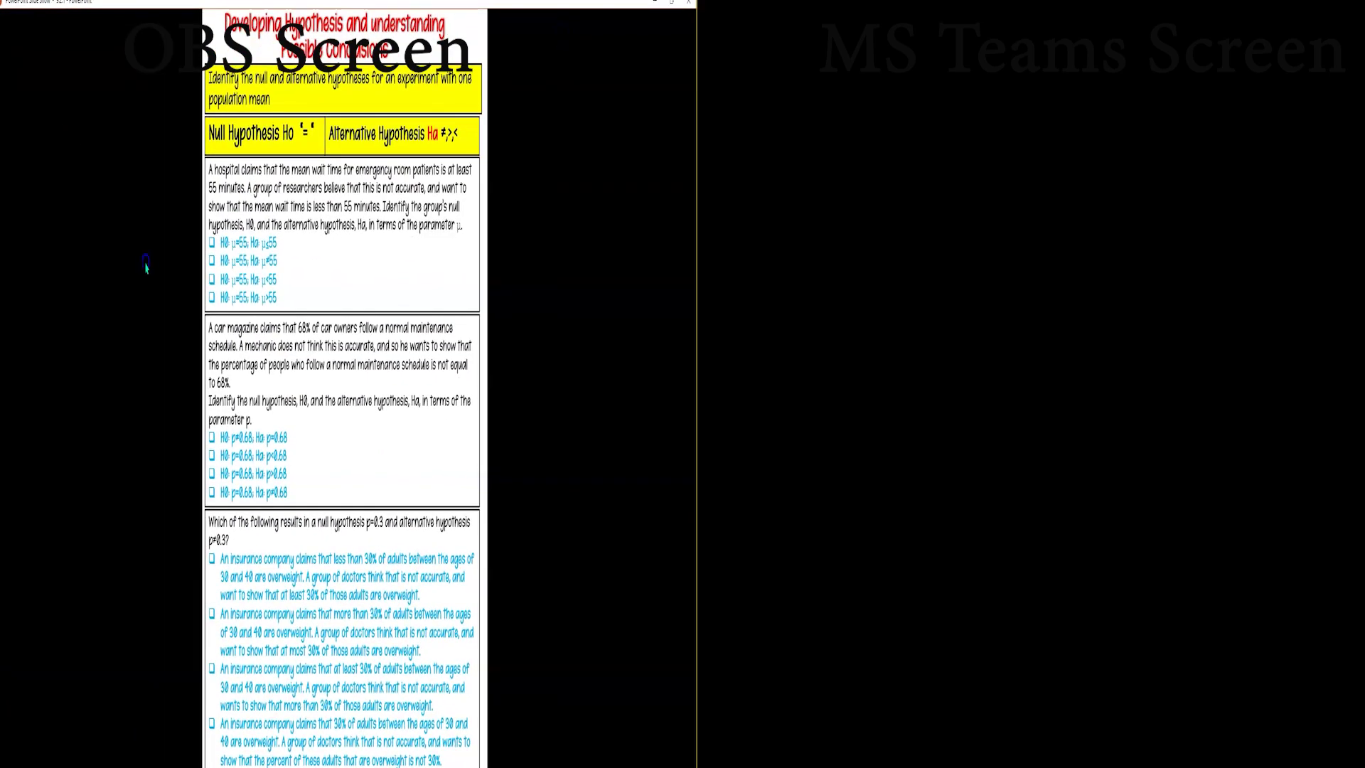
scroll(145, 267, "down", 5)
key("Escape")
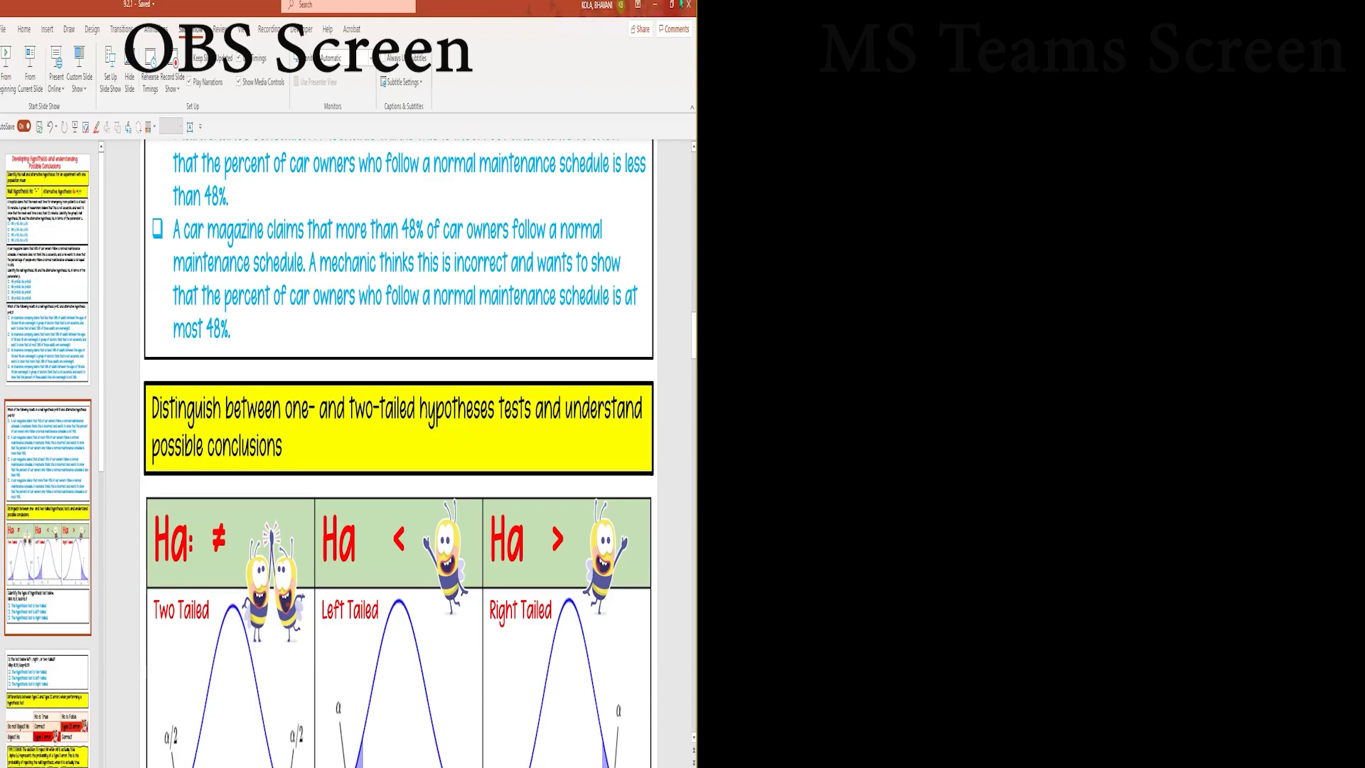
left_click(654, 6)
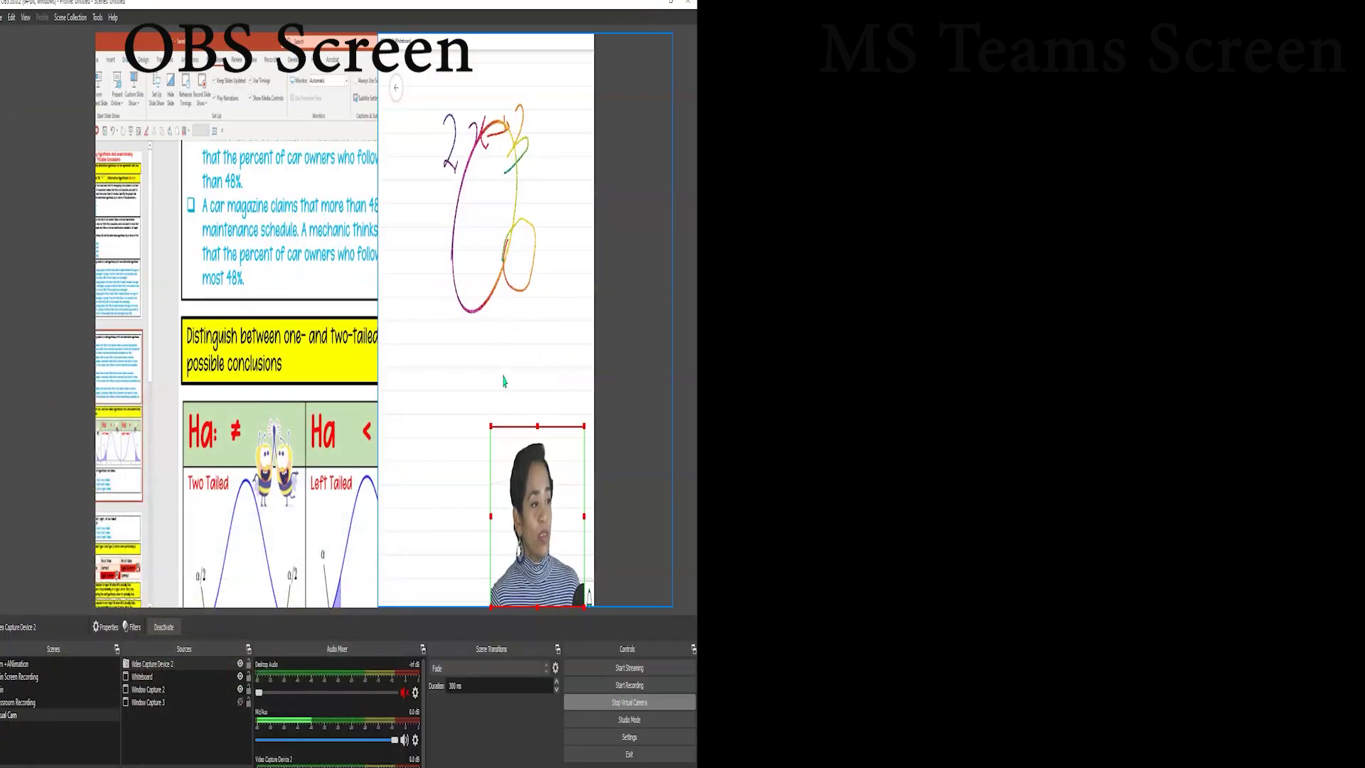
Step: Move the keyed camera source from the Whiteboard capture to the left side of the PowerPoint capture, around mid-height
left_click_drag(542, 509, 482, 501)
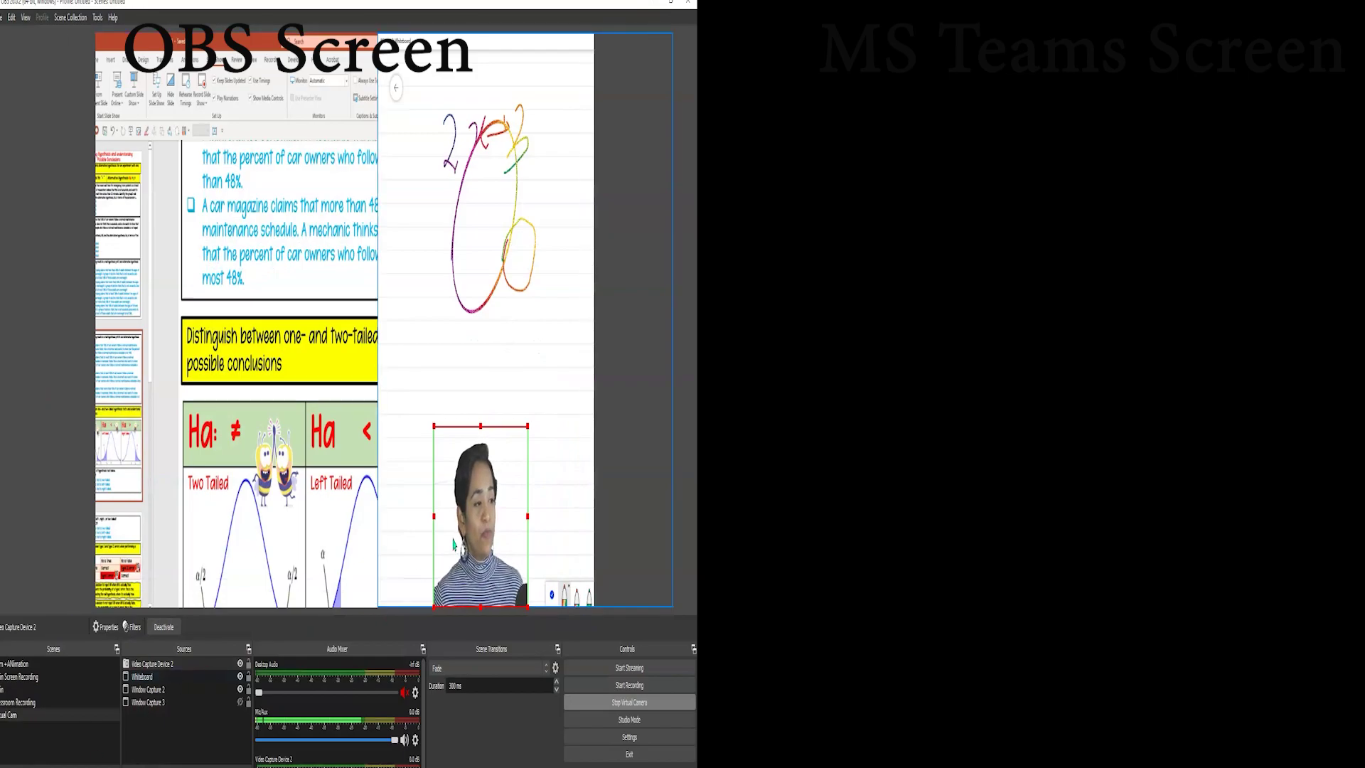
left_click_drag(460, 544, 142, 563)
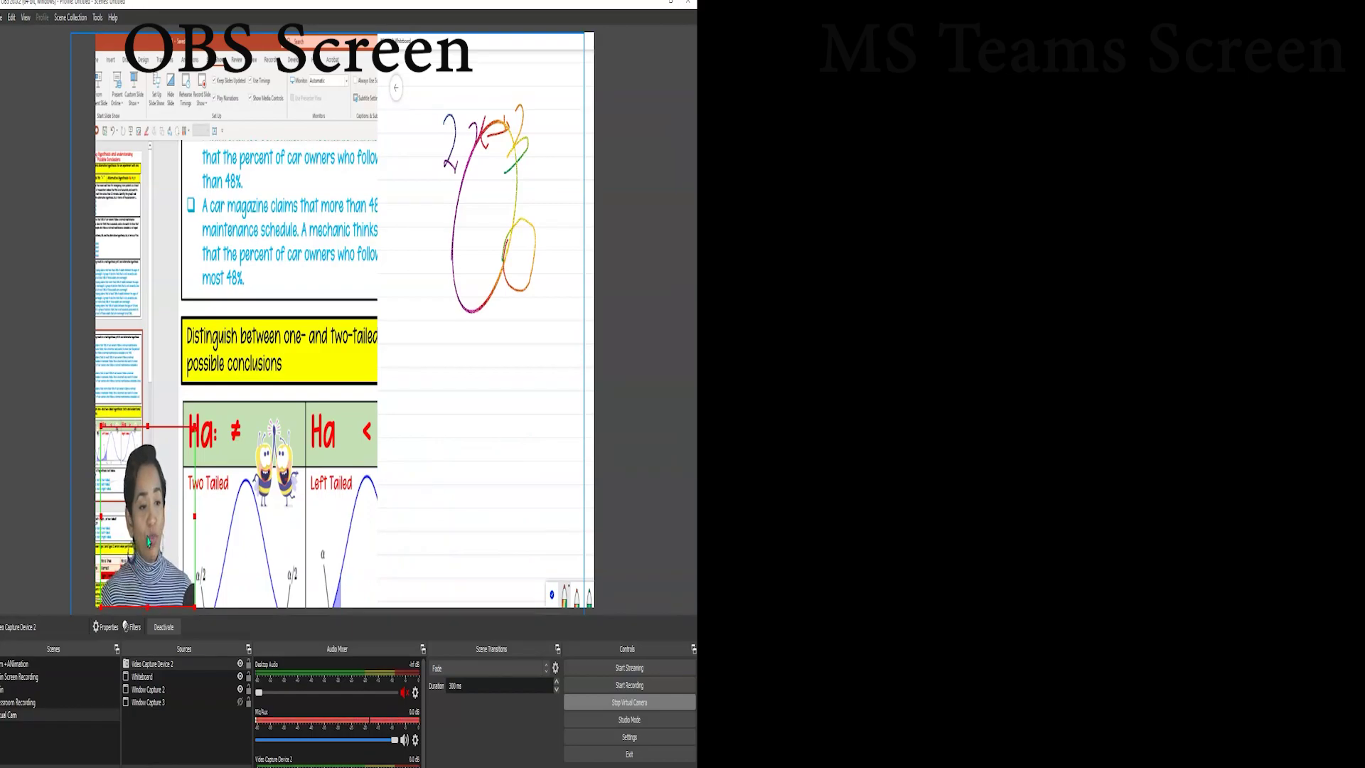
left_click_drag(148, 541, 160, 303)
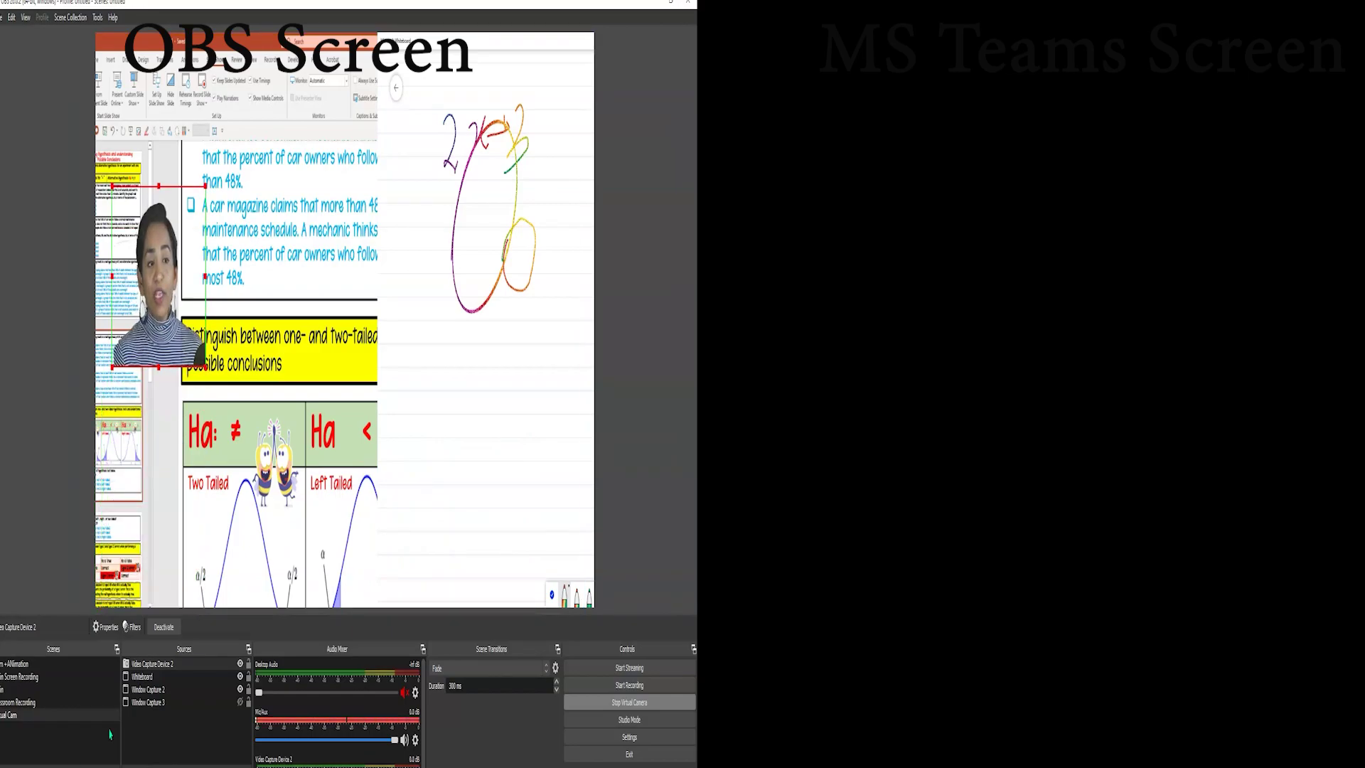